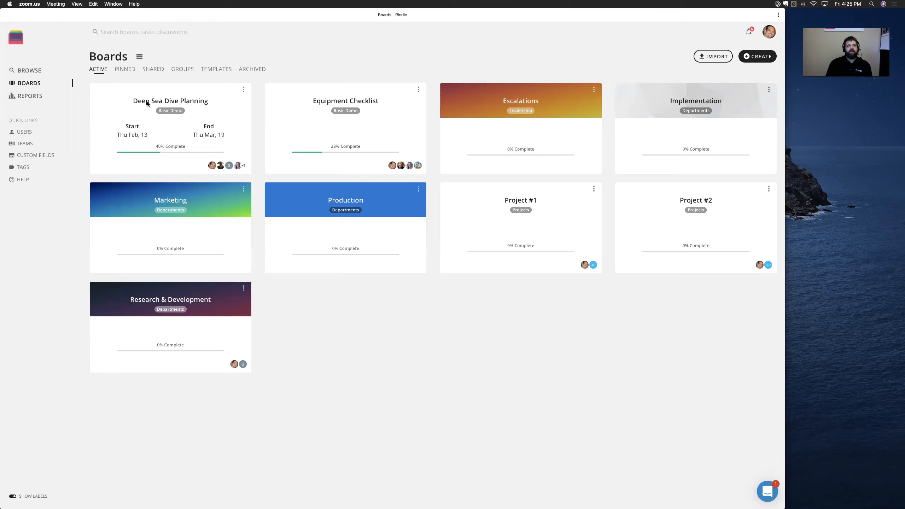
- Open the Deep Sea Dive Planning board, expand the tag names on its task cards, and collapse them again
click(186, 103)
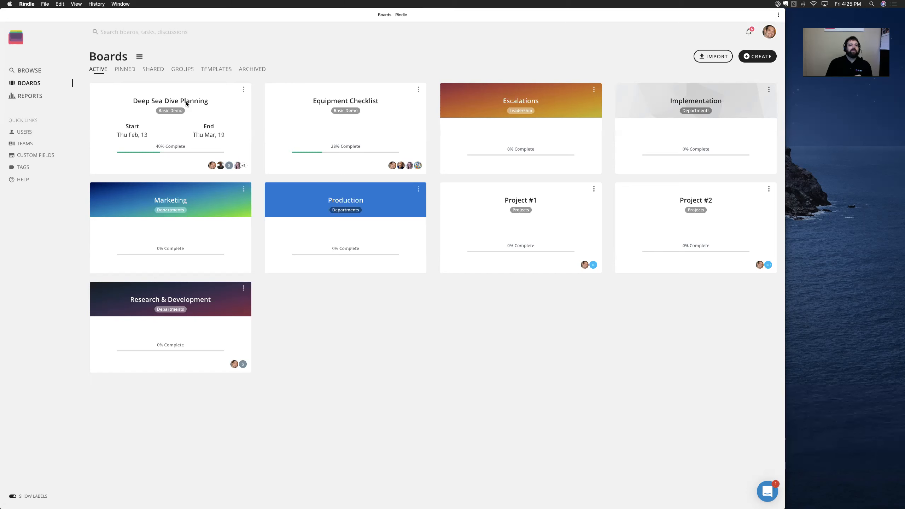
click(186, 104)
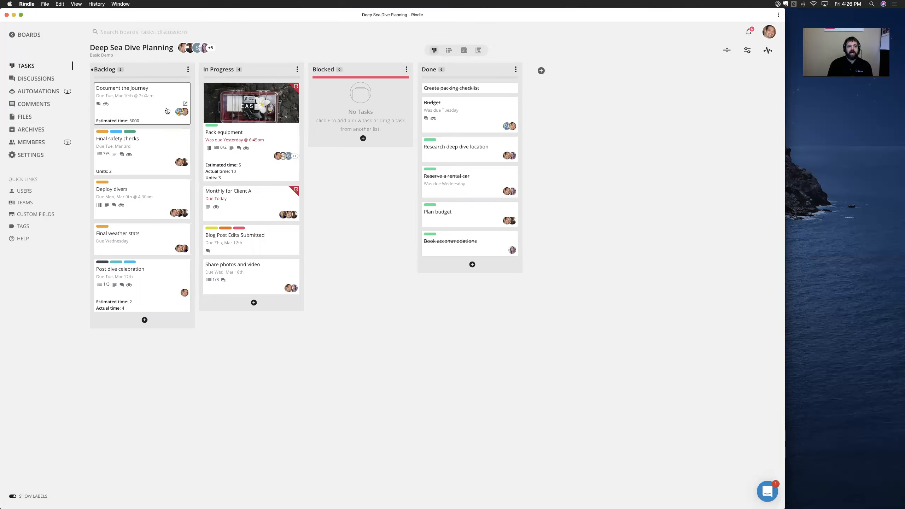
click(119, 134)
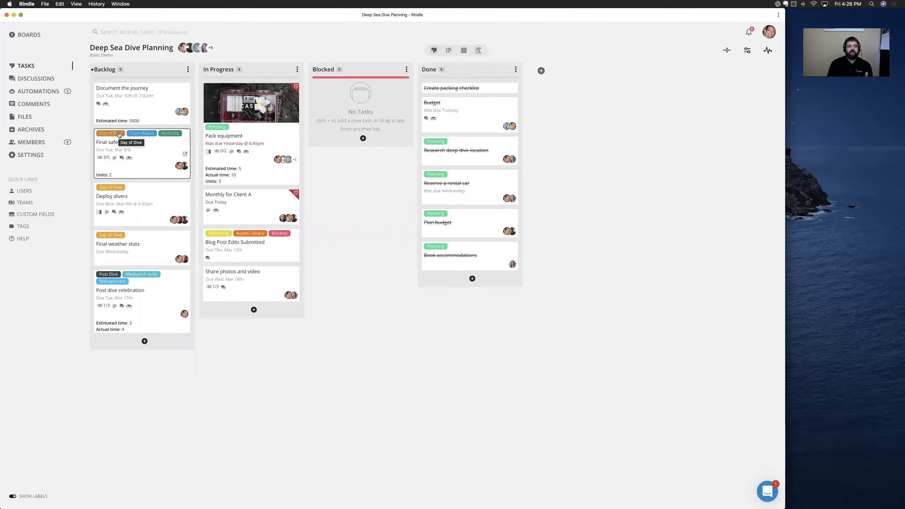
click(119, 134)
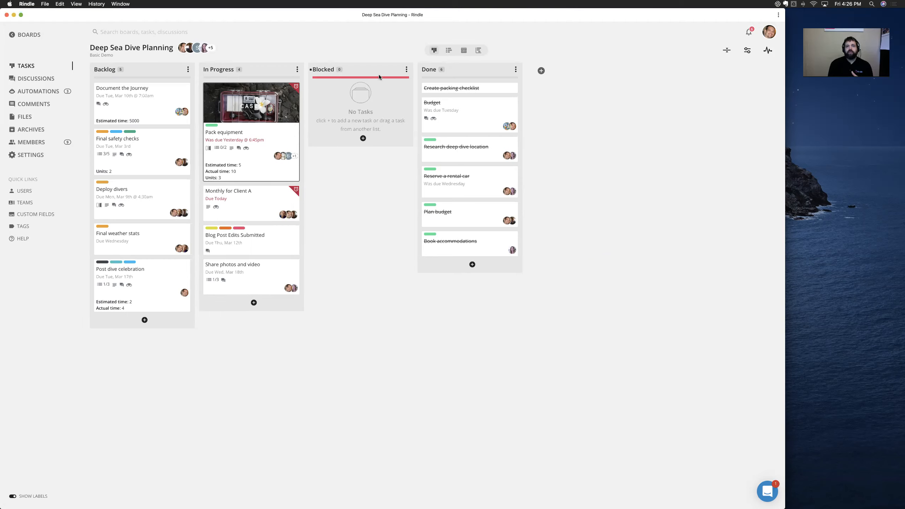
- View the board's tasks as a list, a calendar and a Gantt chart, and return to the column view
click(449, 51)
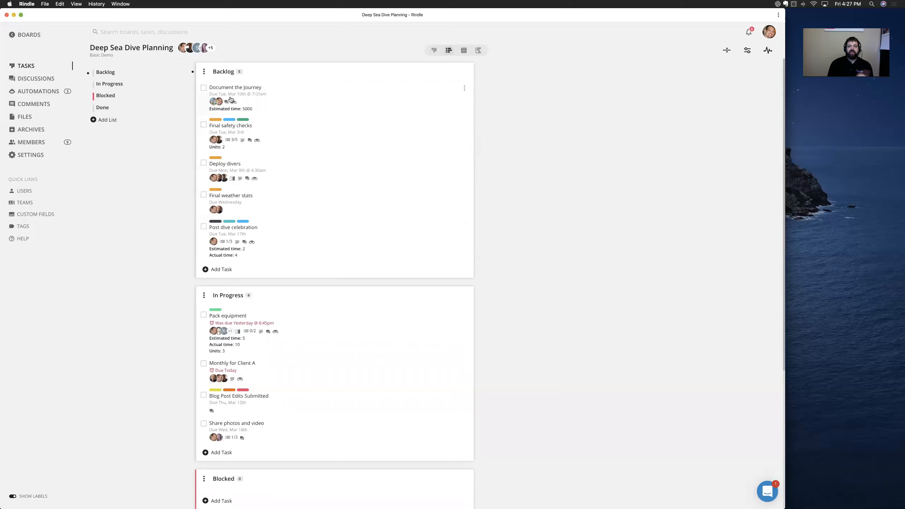
click(464, 51)
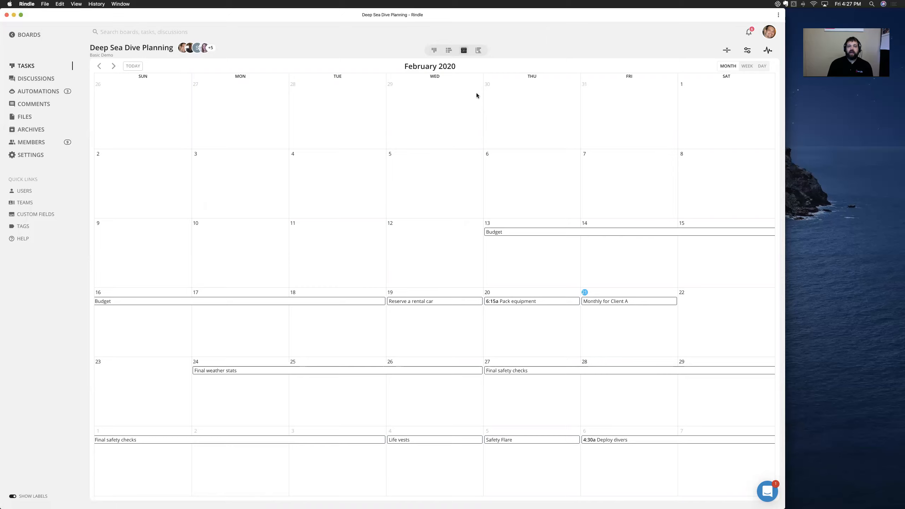
click(478, 52)
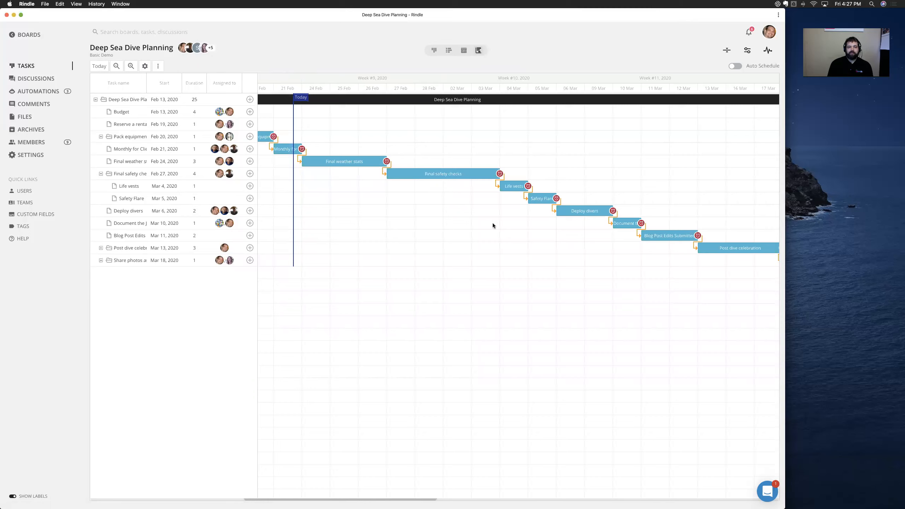
click(434, 51)
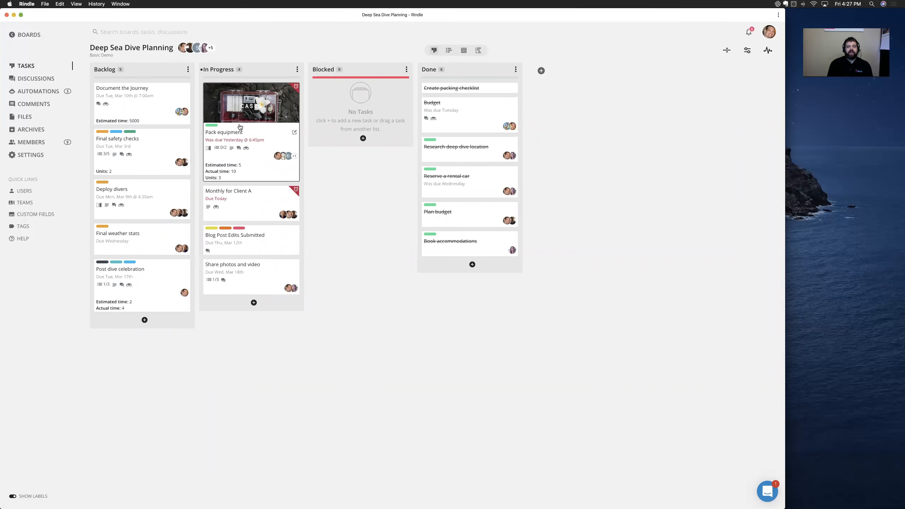
- Open the Pack equipment task in the In Progress list and check its dependencies and member assignment options
click(250, 127)
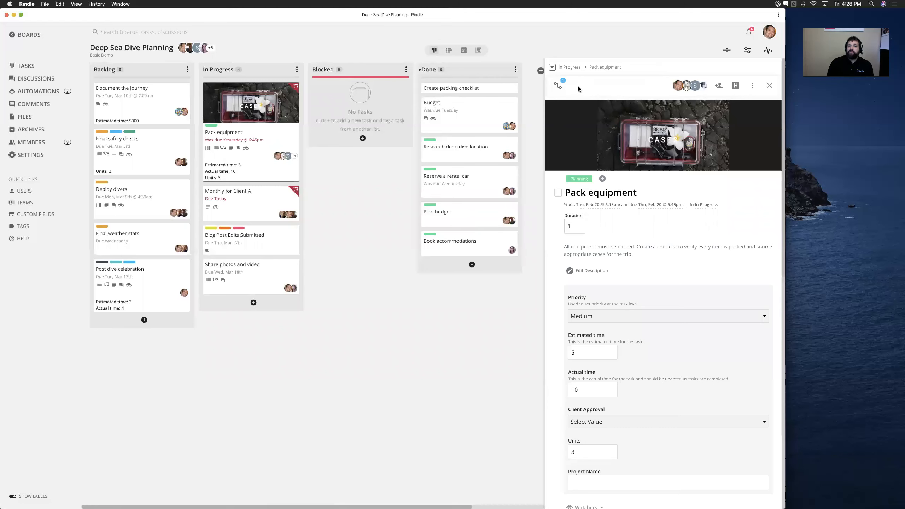
click(559, 87)
click(559, 87)
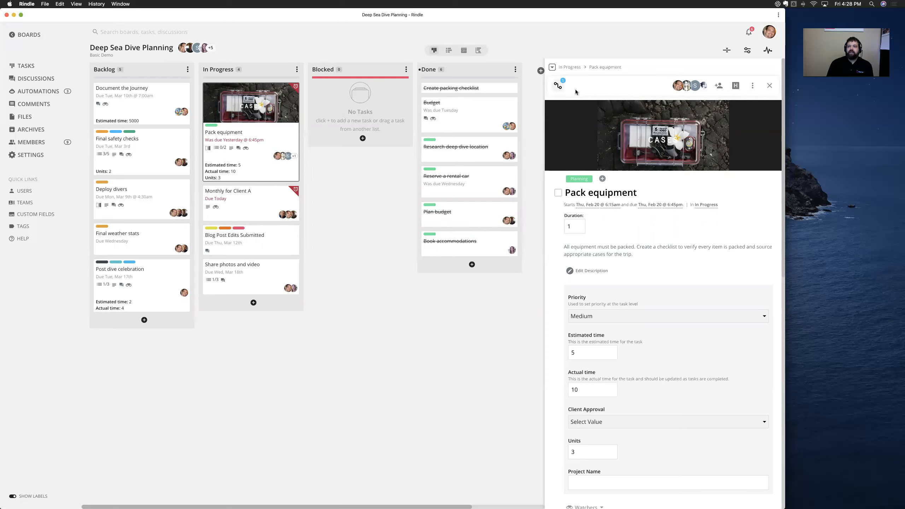
click(719, 89)
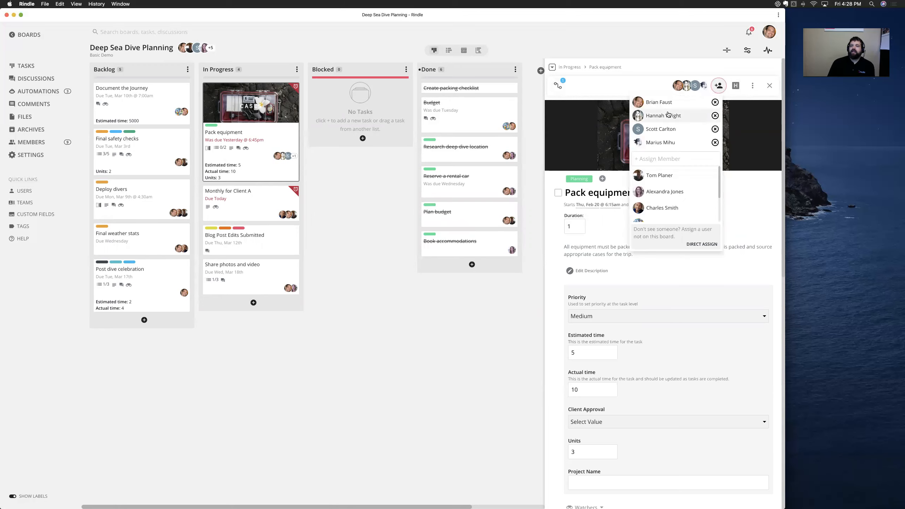
click(719, 91)
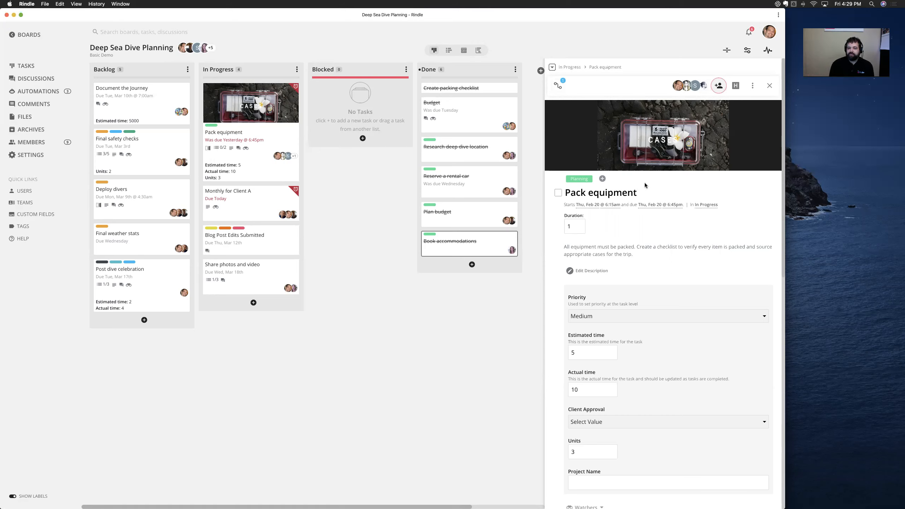
- Examine the Pack equipment title field and the description's paragraph, list and text formatting options without editing the text
click(573, 192)
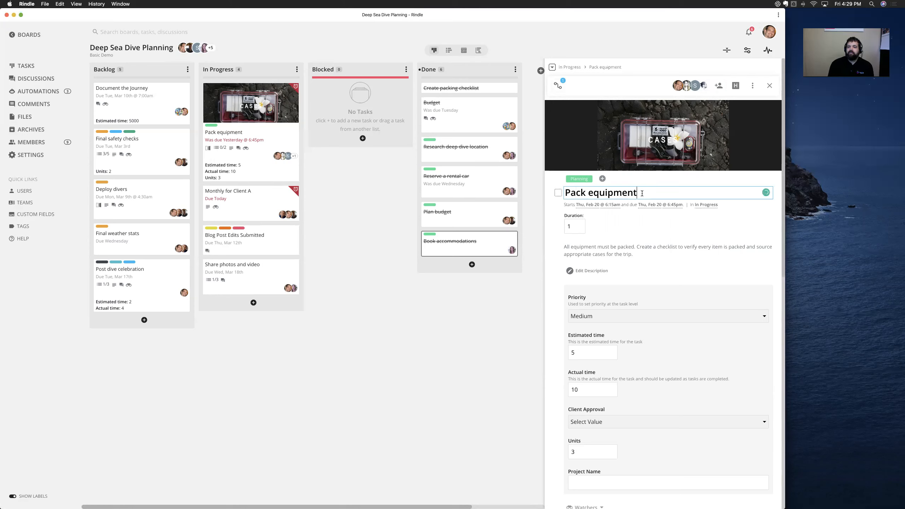
click(555, 205)
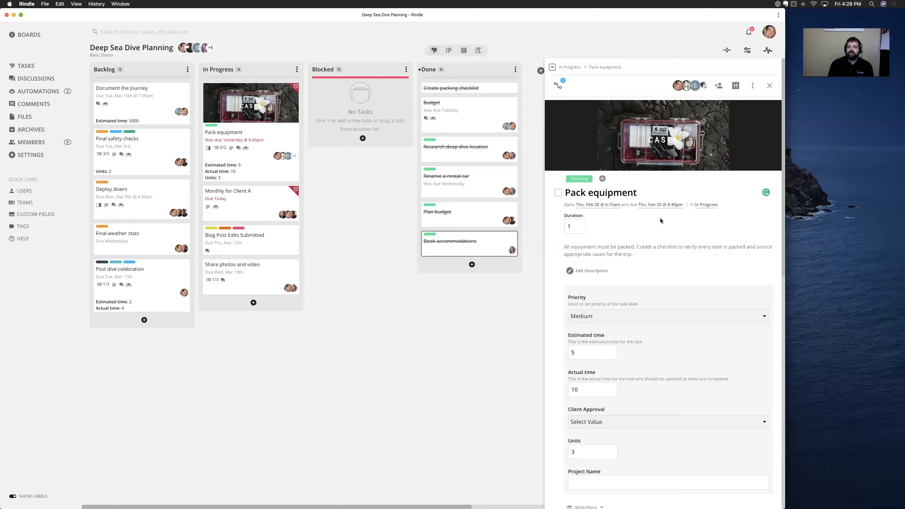
click(591, 270)
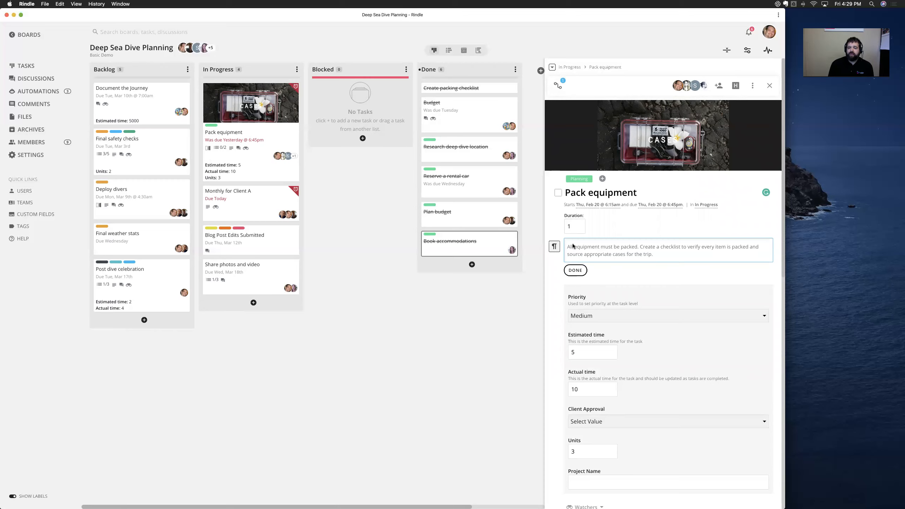
click(554, 247)
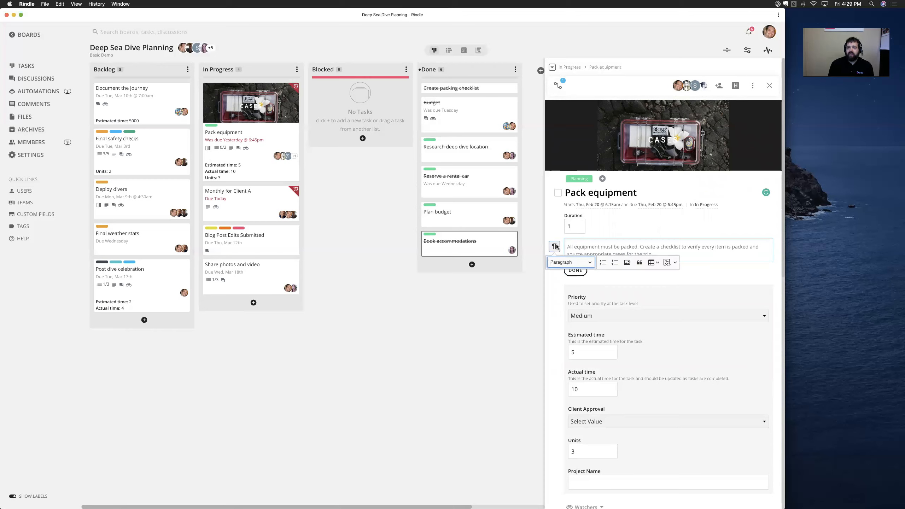
click(564, 262)
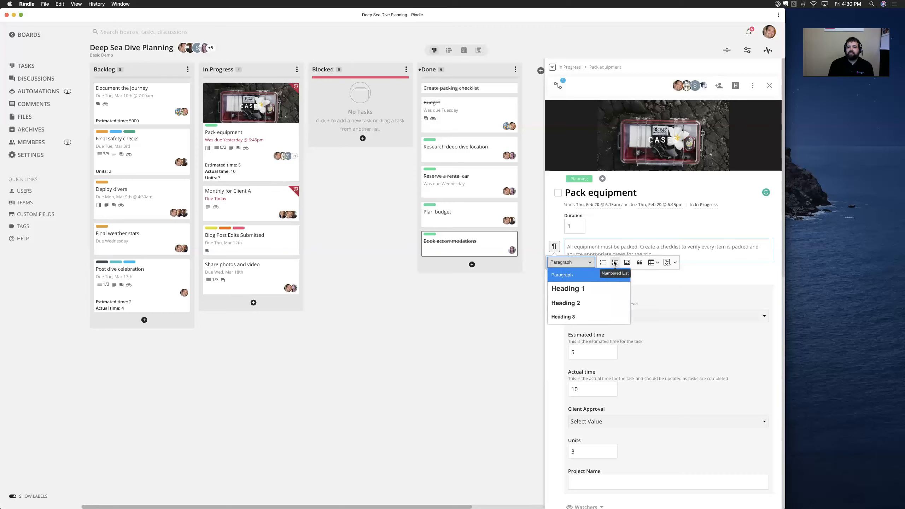
click(558, 246)
drag(574, 248, 598, 250)
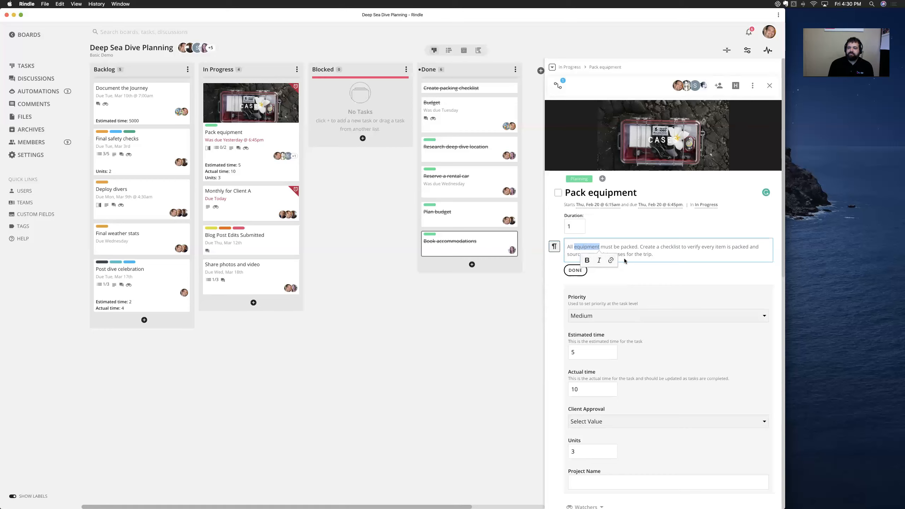
click(634, 255)
click(584, 270)
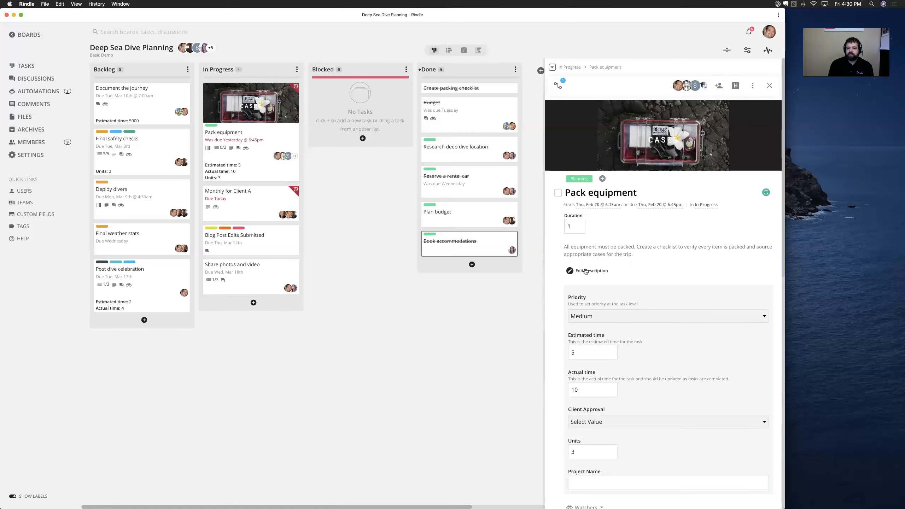
- Review the Pack equipment task's custom fields, including Priority, and inspect its watchers list
scroll(640, 313, down, 2)
scroll(640, 314, down, 3)
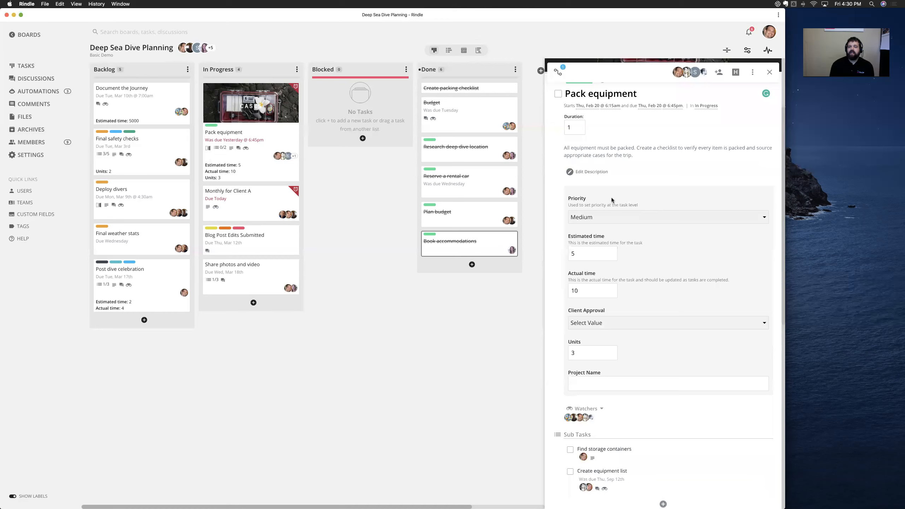
scroll(627, 204, up, 2)
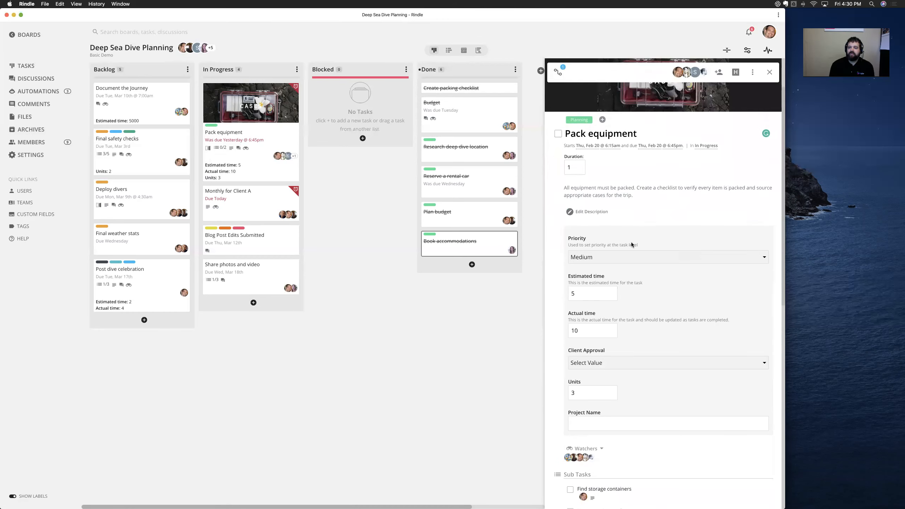
click(615, 256)
scroll(634, 292, down, 3)
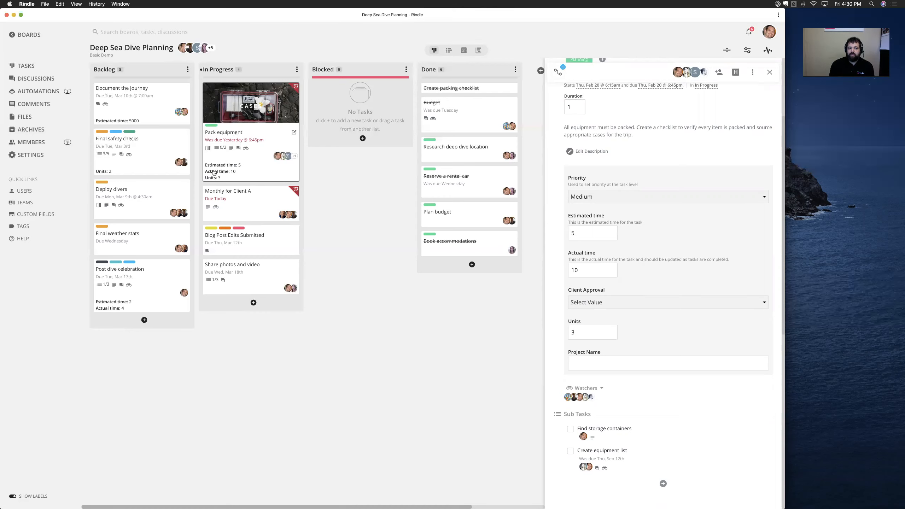
scroll(727, 275, down, 4)
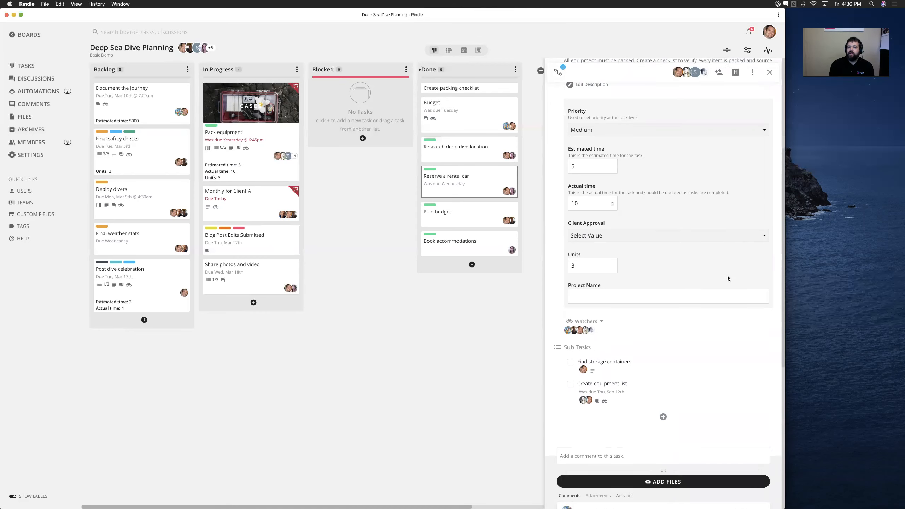
click(600, 269)
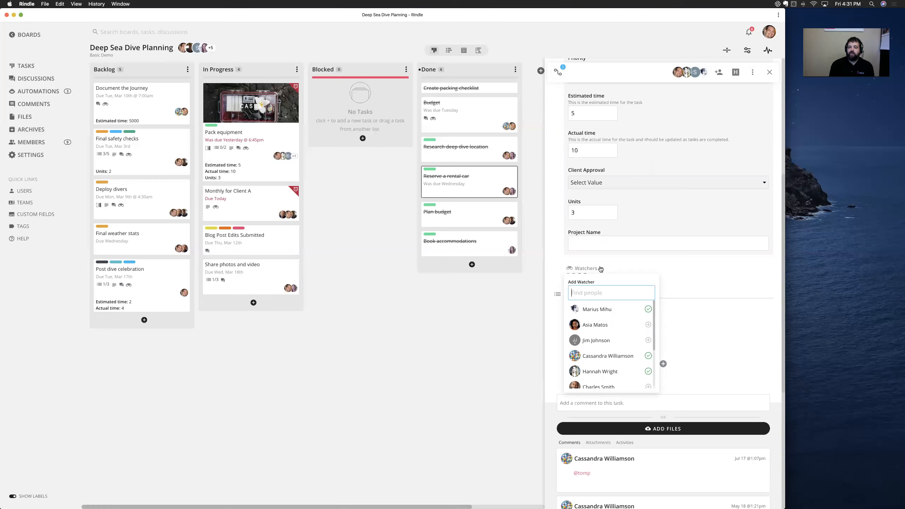
click(601, 269)
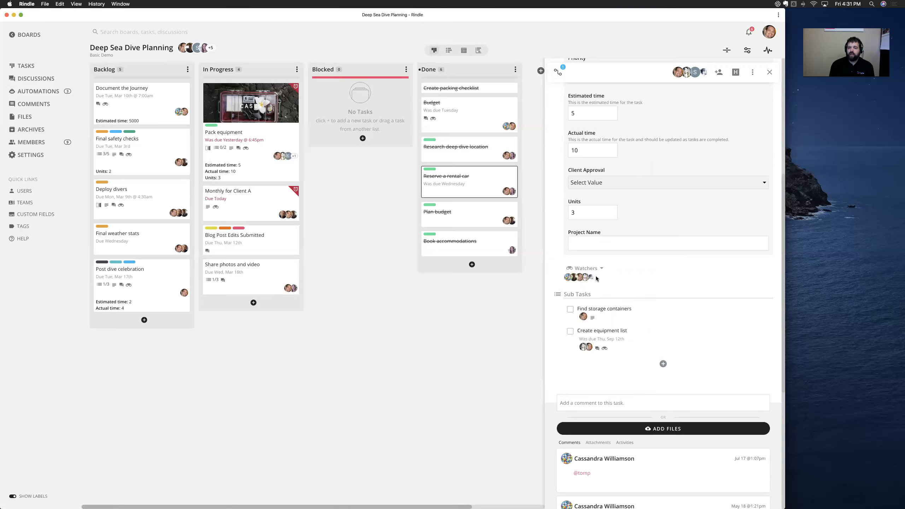
- Open the Find storage containers sub task, review its fields, and return to the Pack equipment task
click(598, 311)
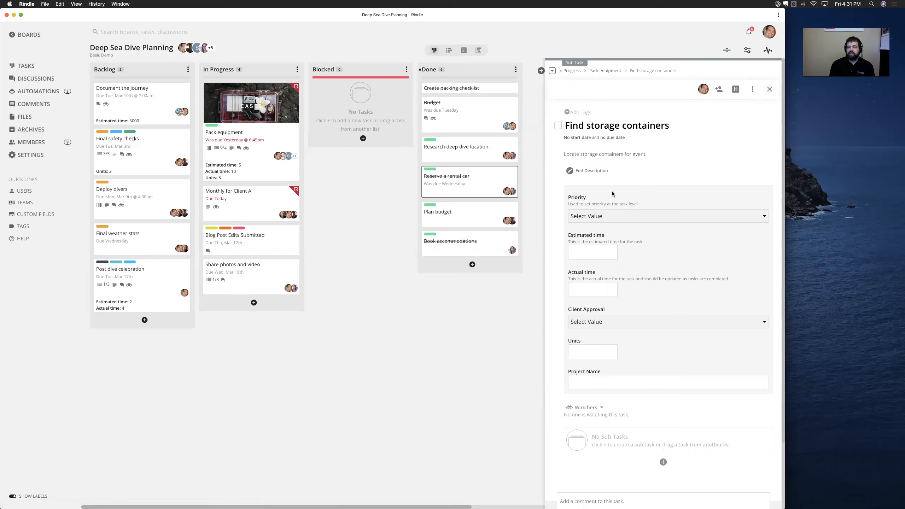
scroll(645, 245, down, 3)
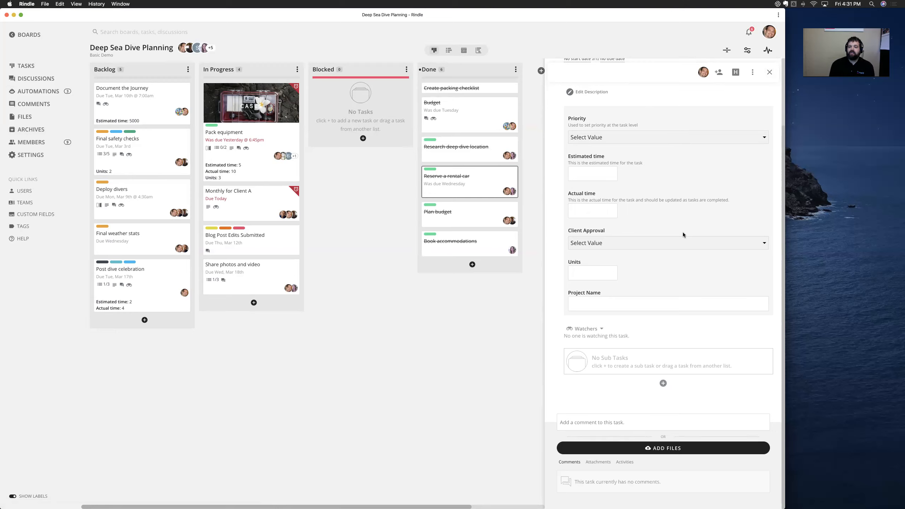
click(769, 72)
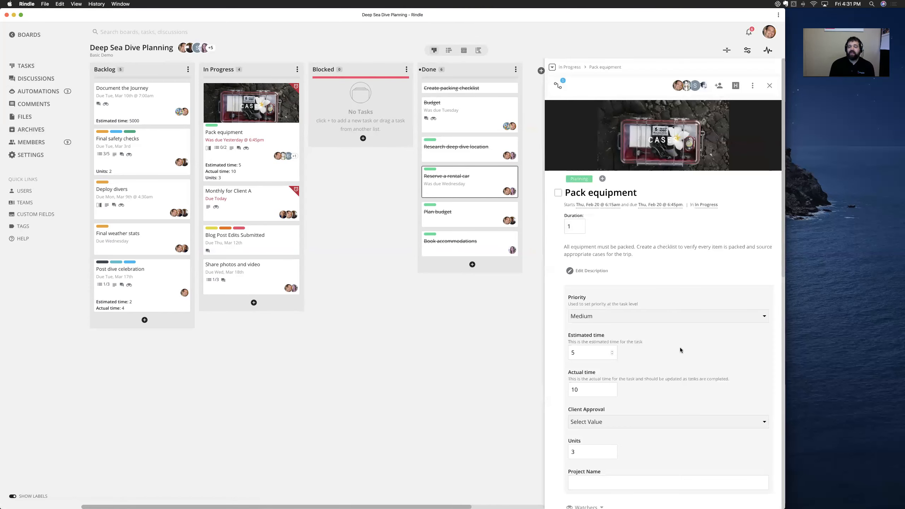
- Move the Find storage containers sub task to the In Progress list and back into Pack equipment, below Create equipment list
scroll(677, 350, down, 10)
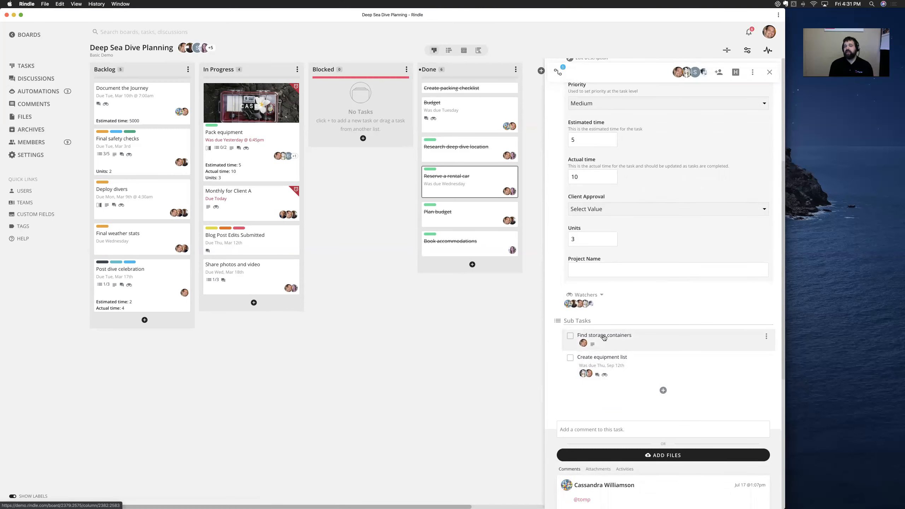
drag(604, 338, 263, 235)
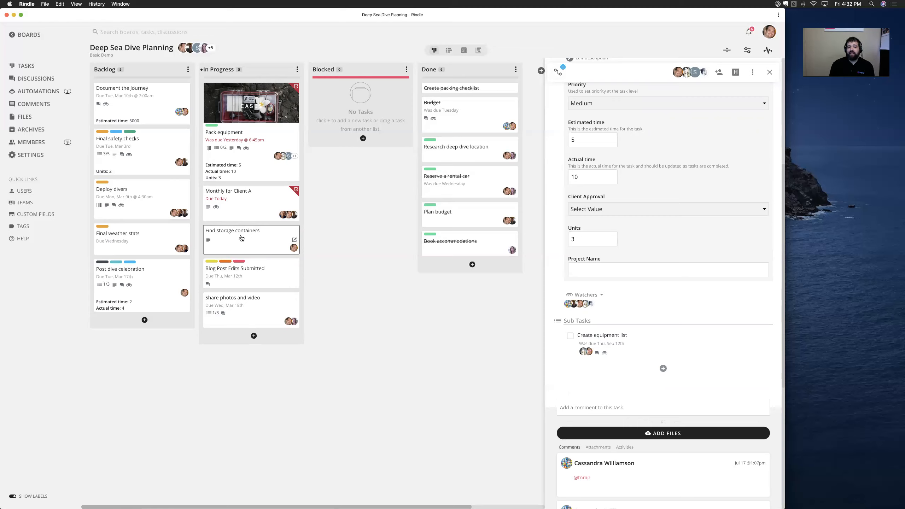
drag(237, 235, 622, 364)
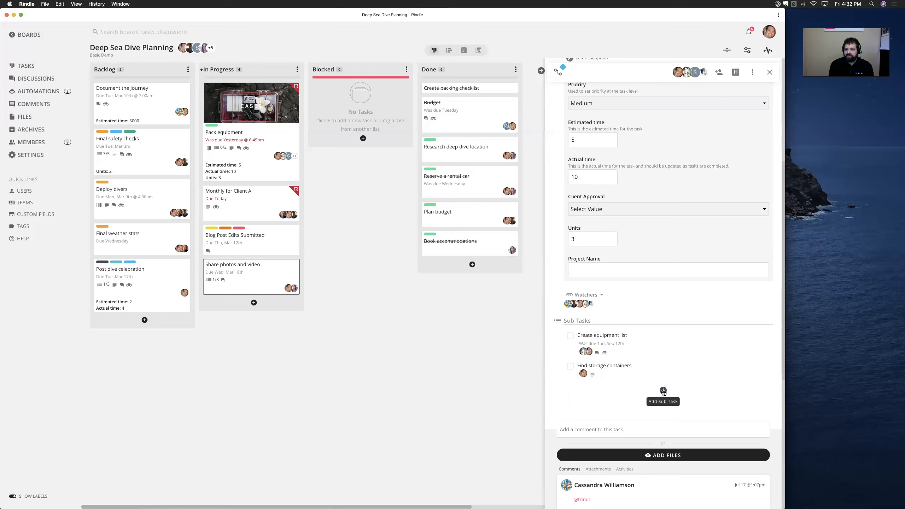
- Draft the comment "I need help on this" on the Pack equipment task, ending with a mention of a team member
scroll(569, 409, down, 3)
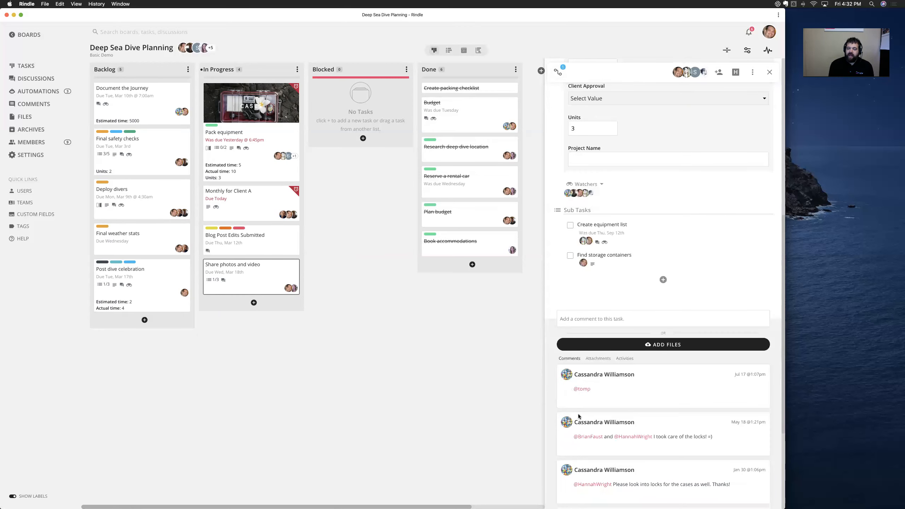
scroll(581, 414, down, 2)
click(569, 262)
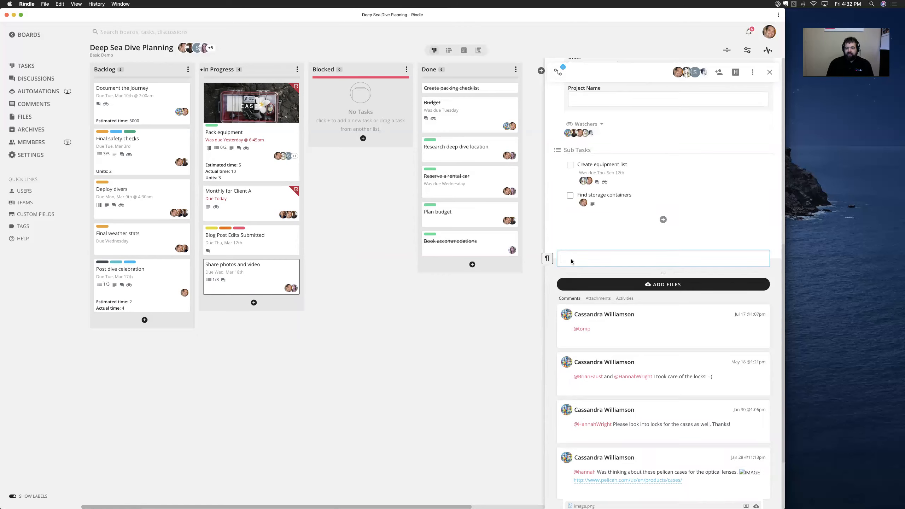
text(I need he)
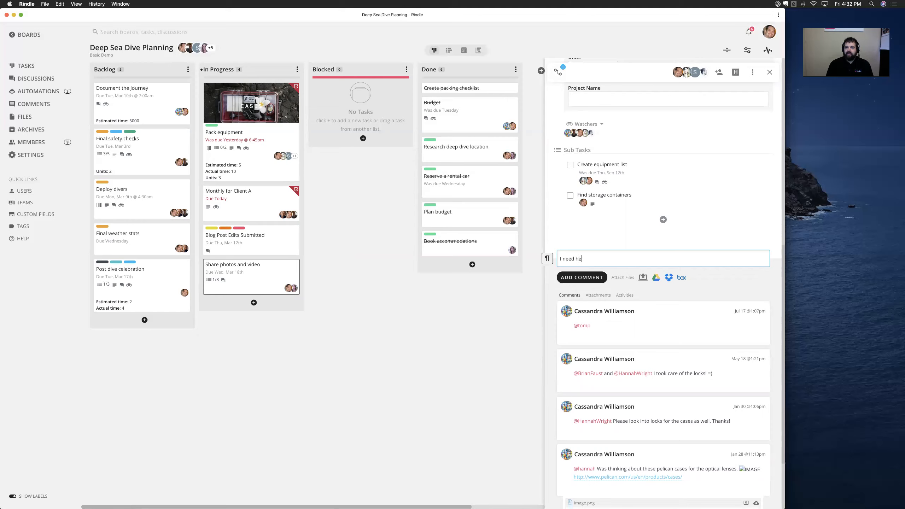
text(lp on this @)
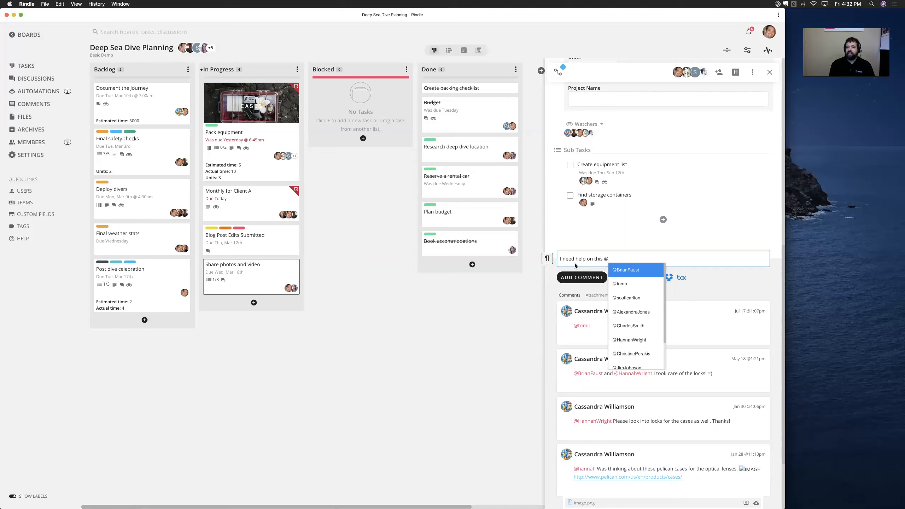
click(625, 283)
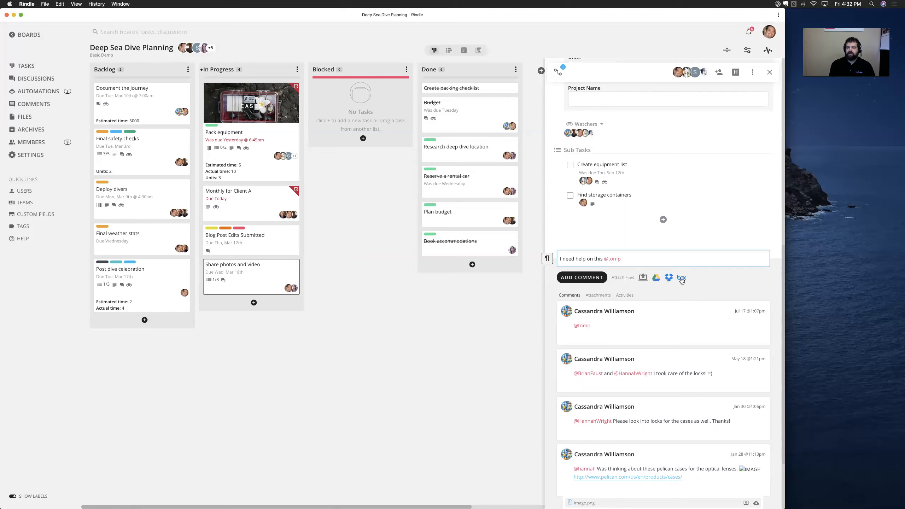
- Mirror the Pack equipment task to the top of the Checklist list on the Equipment Checklist board and view its mirror locations
scroll(676, 290, up, 10)
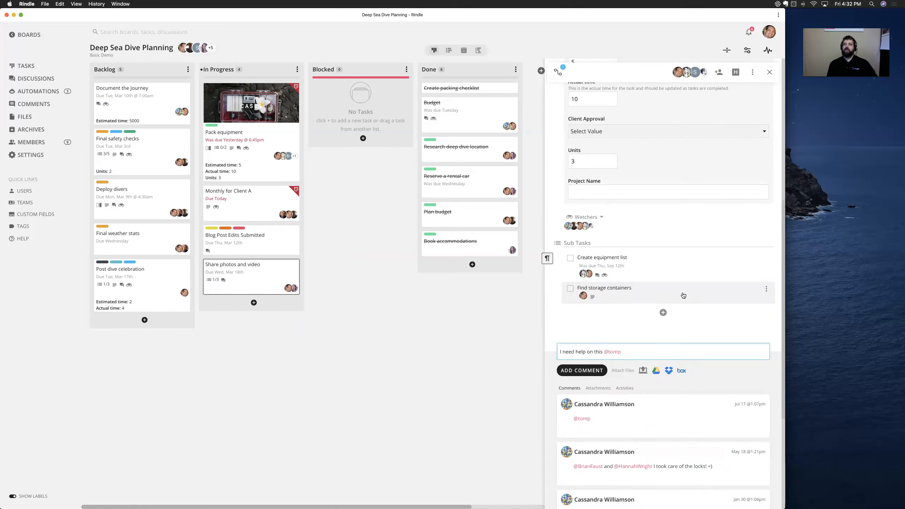
scroll(675, 302, up, 2)
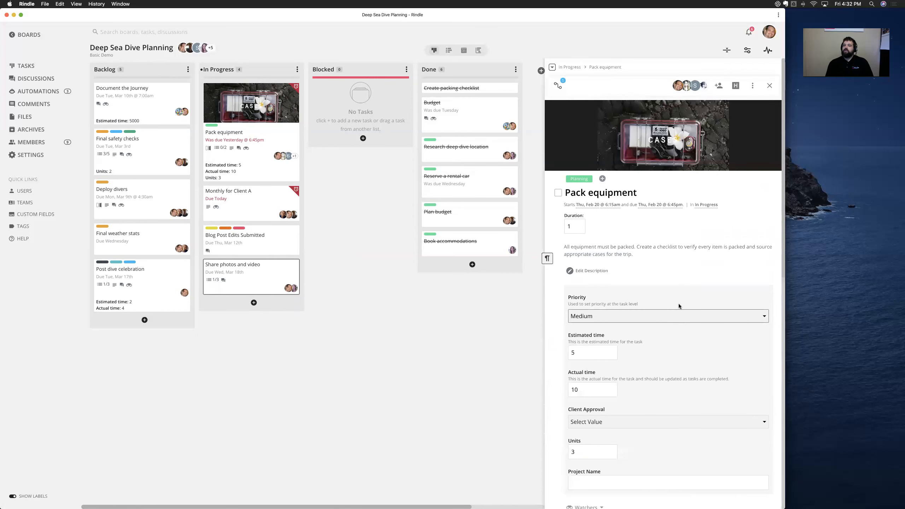
click(752, 86)
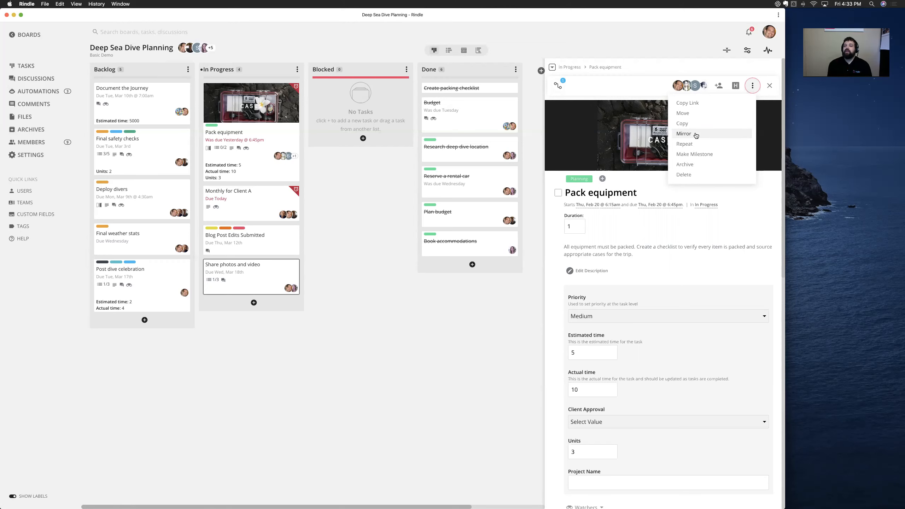
click(695, 135)
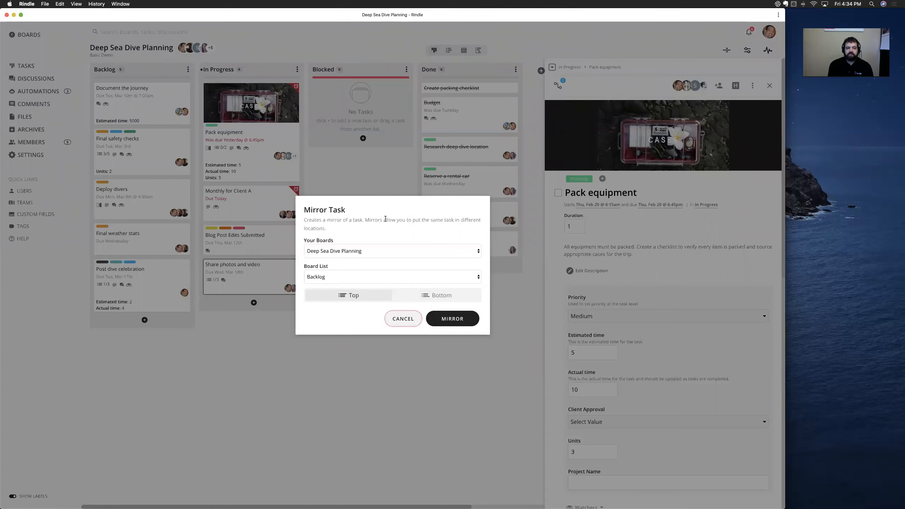
click(322, 250)
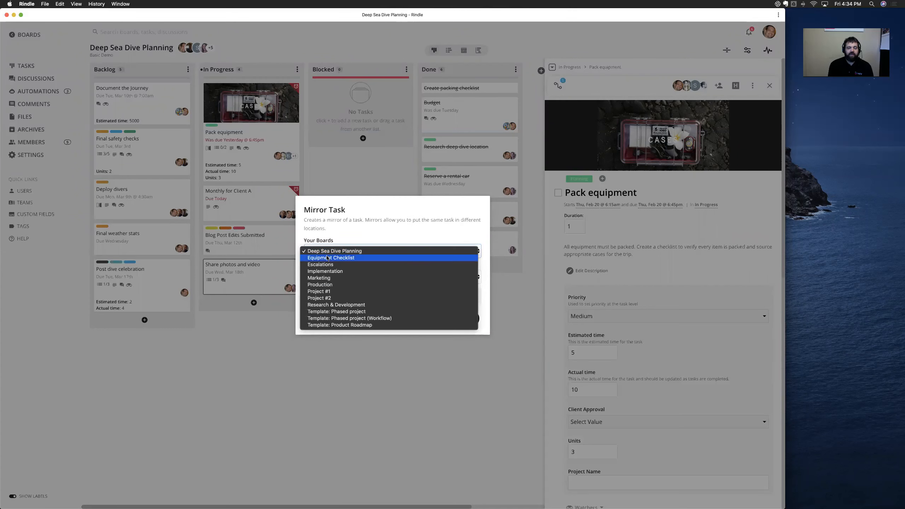
click(327, 257)
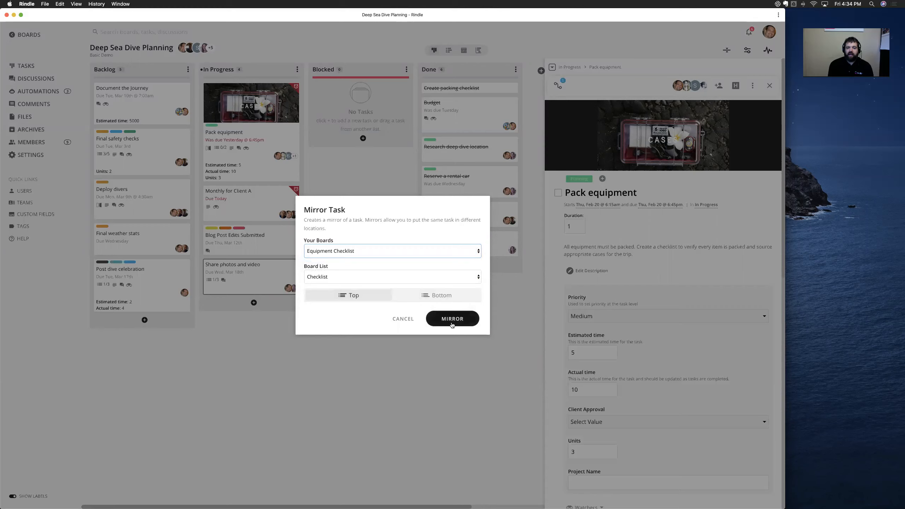
click(452, 318)
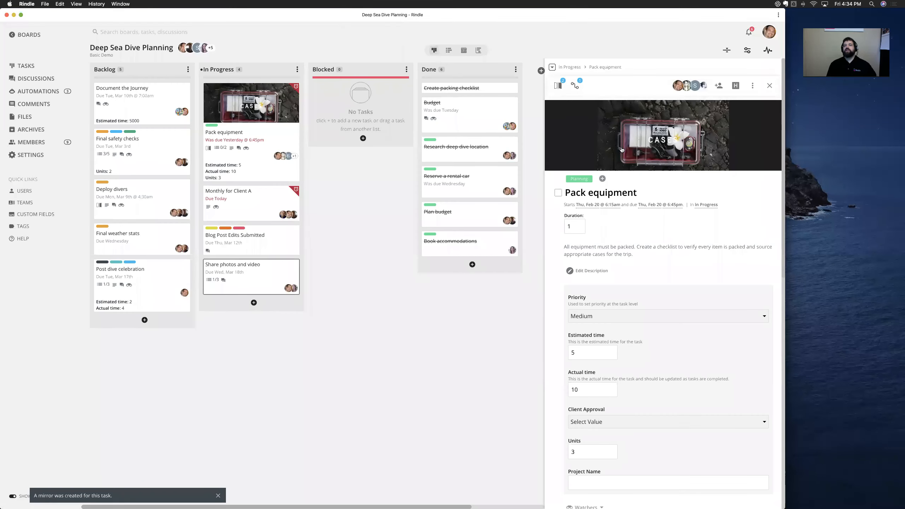
click(559, 87)
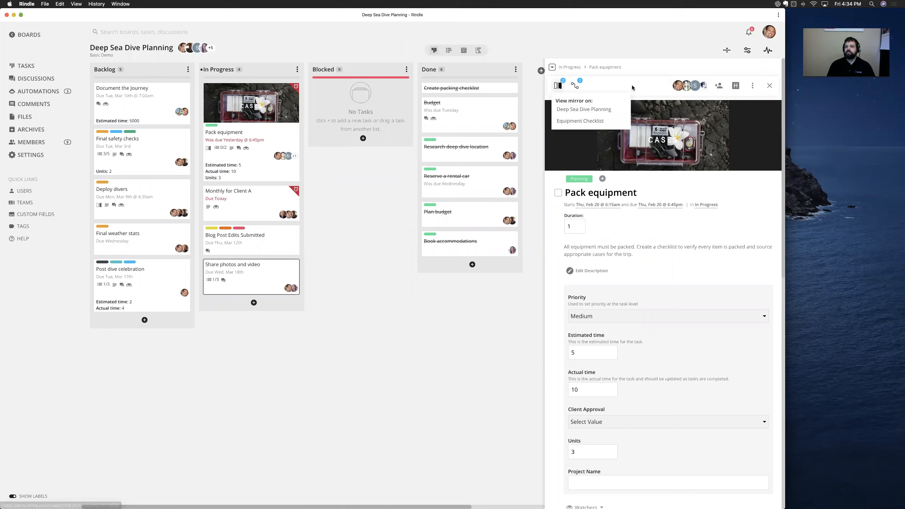
- Open the repeat settings for the Pack equipment task and choose the preset schedule "Every weekday"
click(752, 85)
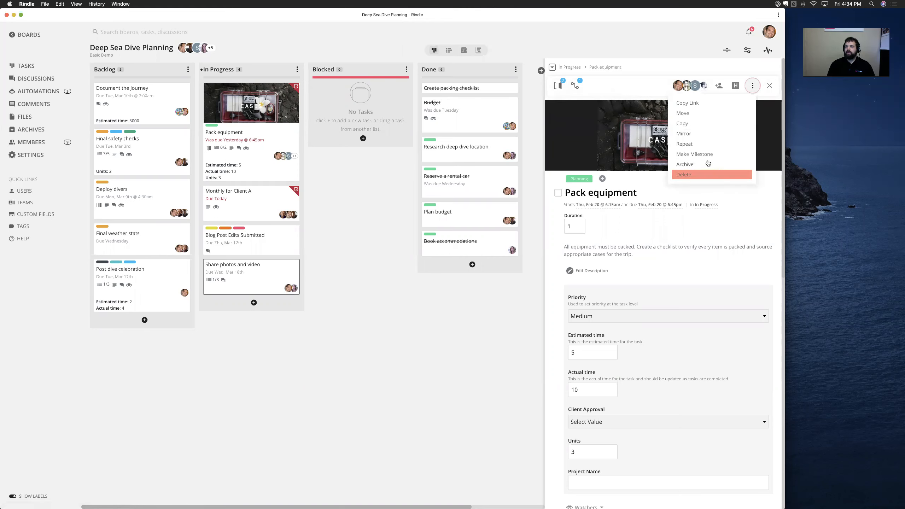
click(693, 145)
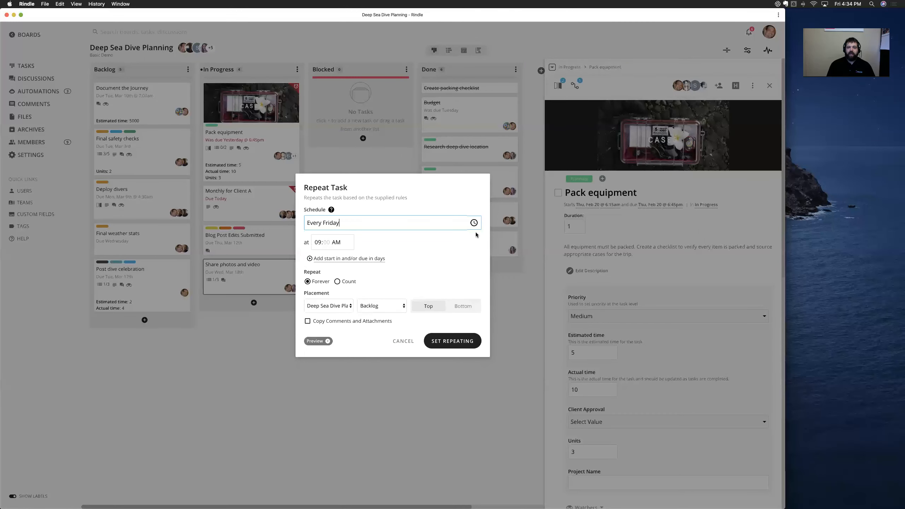
click(473, 222)
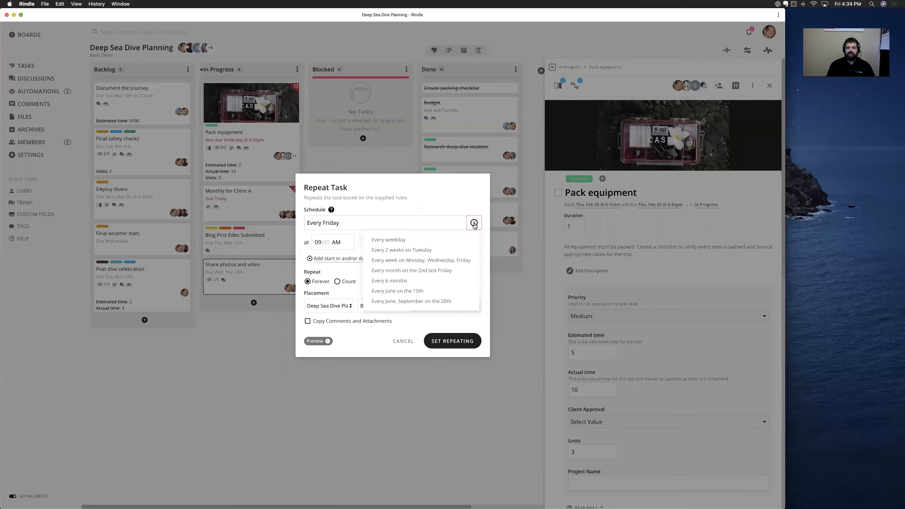
click(394, 241)
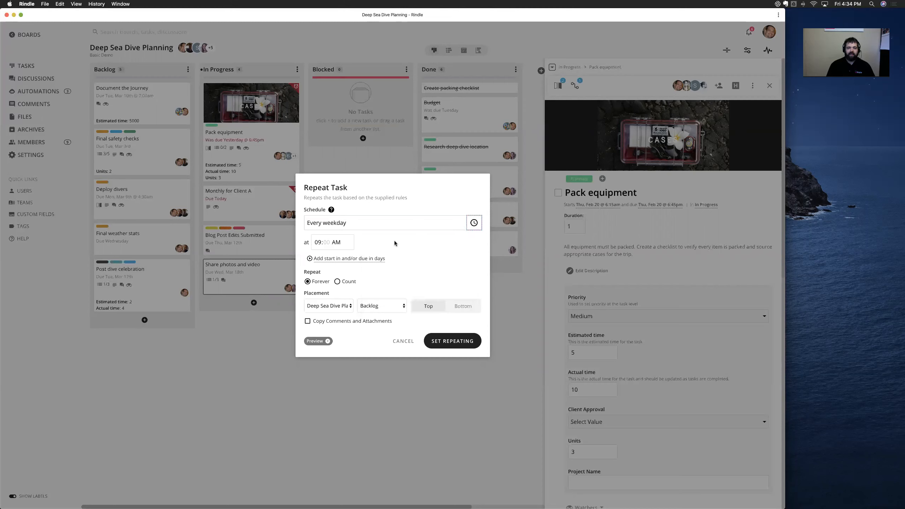
- Review the preset schedules and change the task's repeat schedule to "Every 5 months"
click(474, 223)
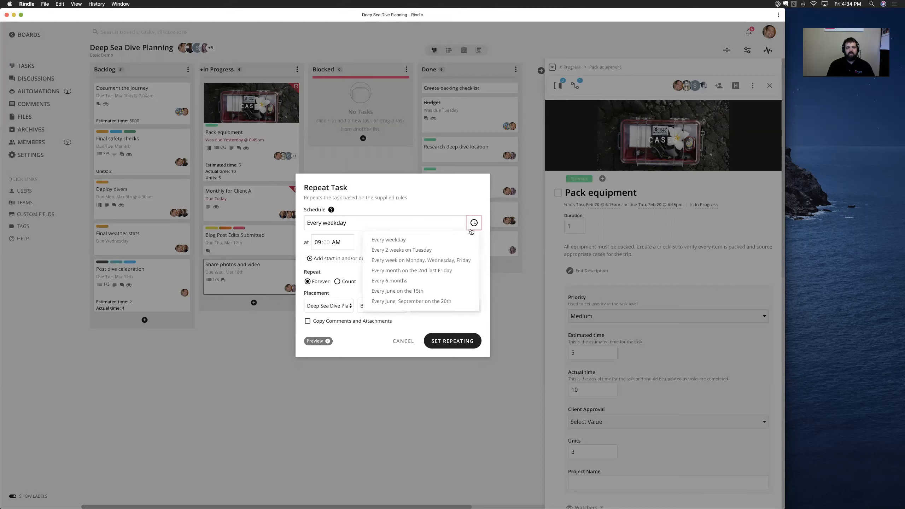
click(326, 223)
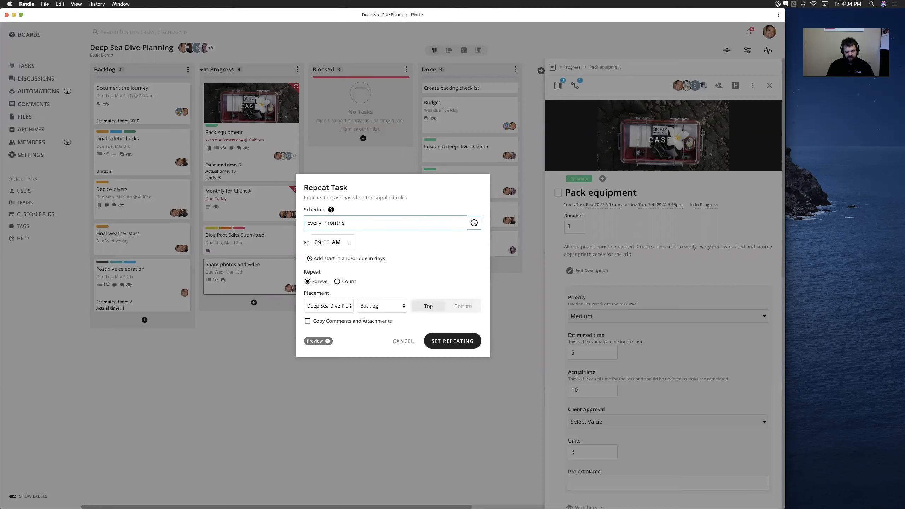
text(5)
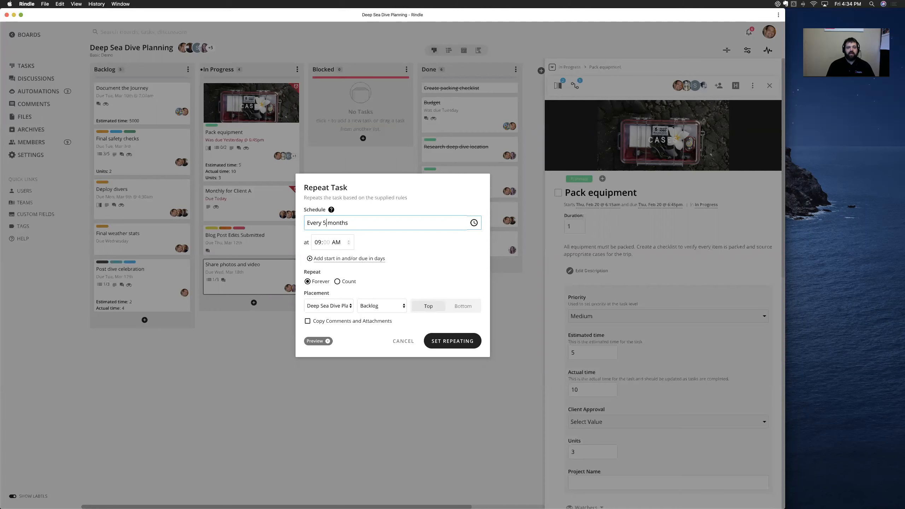
click(380, 230)
- Try "Every 5 centu" as the repeat schedule, replace it with "Every 5 week" and review the preset schedules
drag(327, 223, 351, 223)
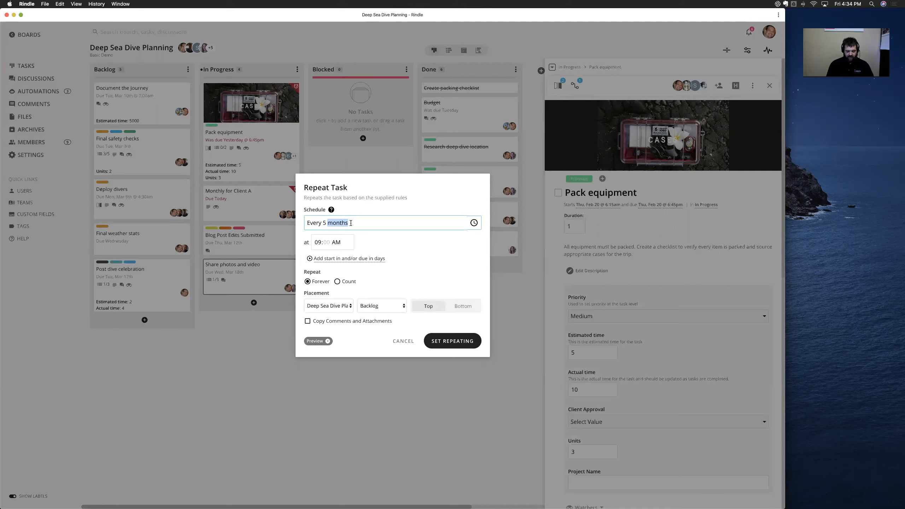
text(centu)
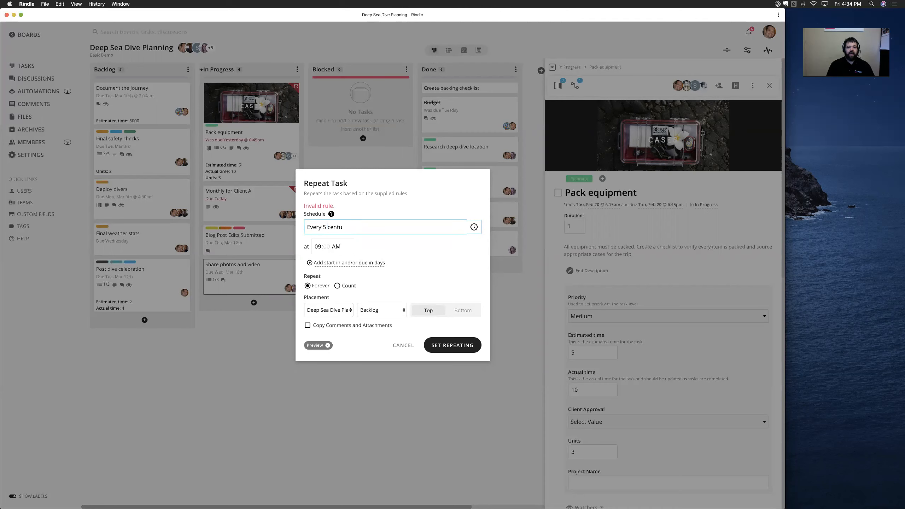
key(BackSpace)
key(BackSpace)
key(BackSpace)
key(BackSpace)
key(BackSpace)
text(week)
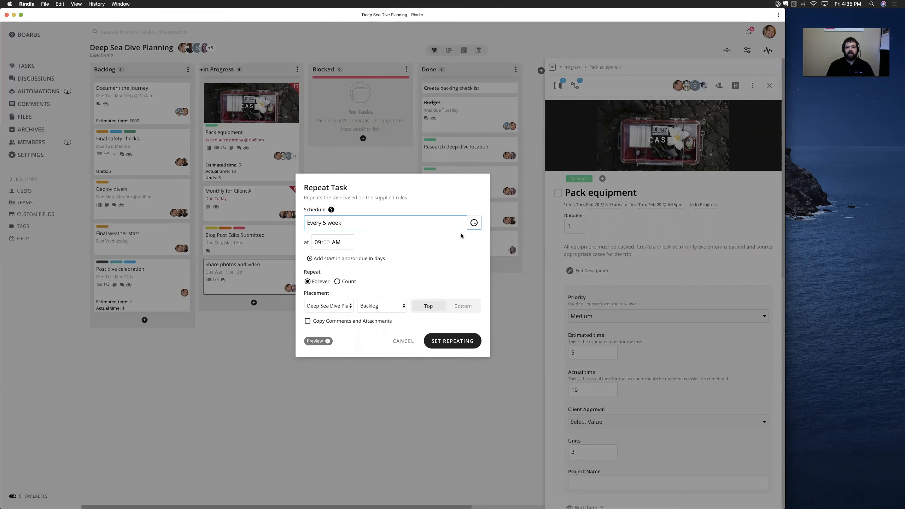
click(473, 223)
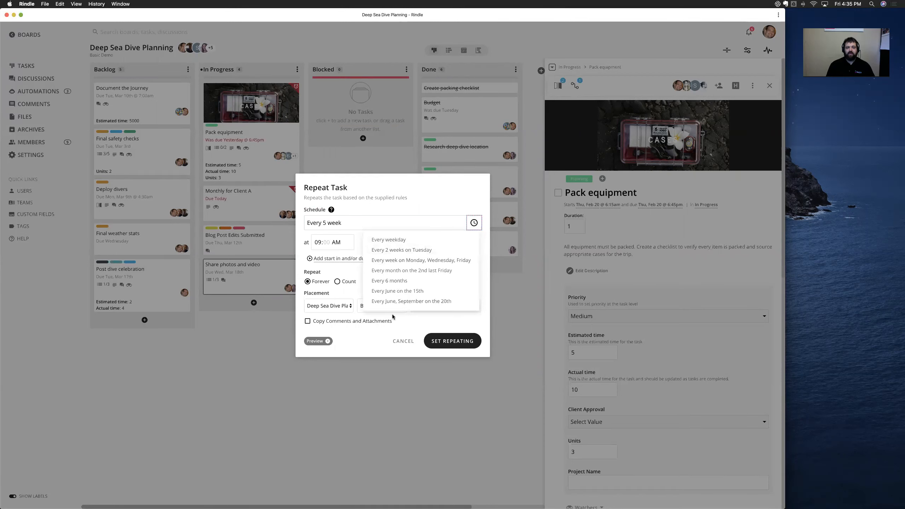
click(358, 240)
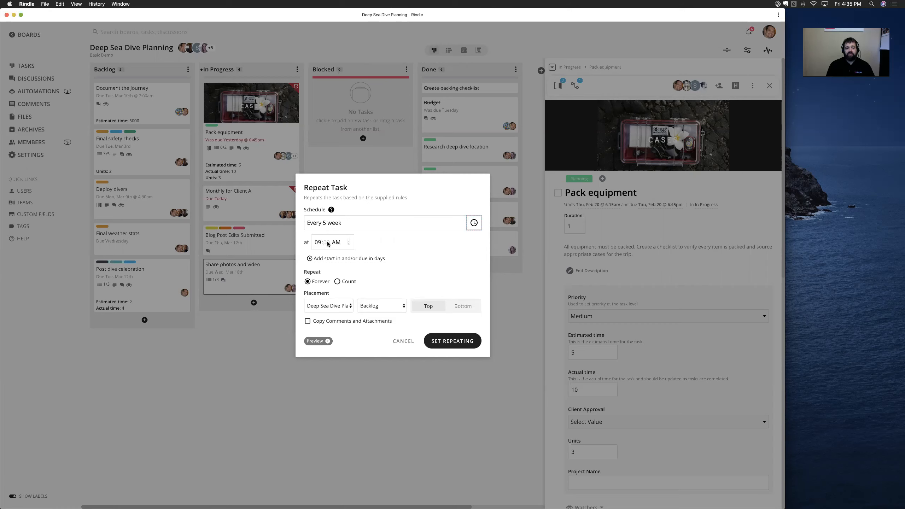
- Add start and due offsets to the repeating task, starting in 0 days and due in 3 days
click(334, 259)
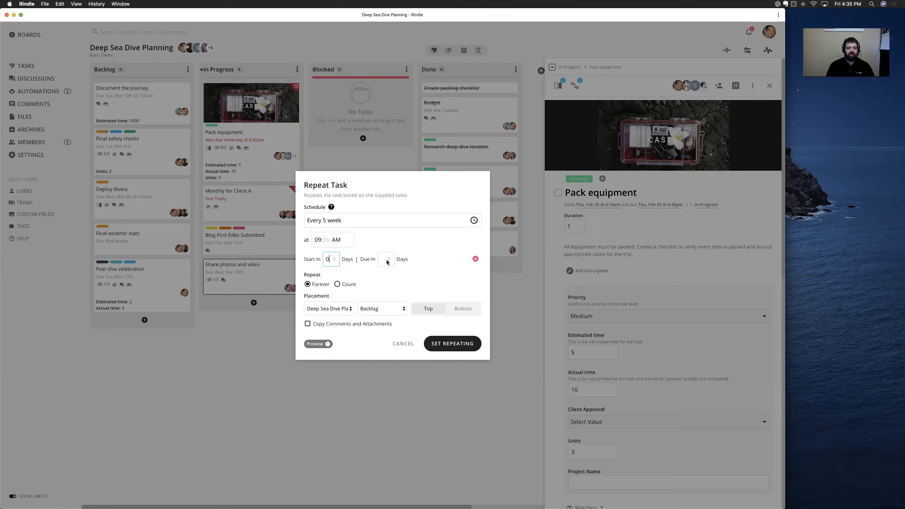
click(384, 257)
click(385, 258)
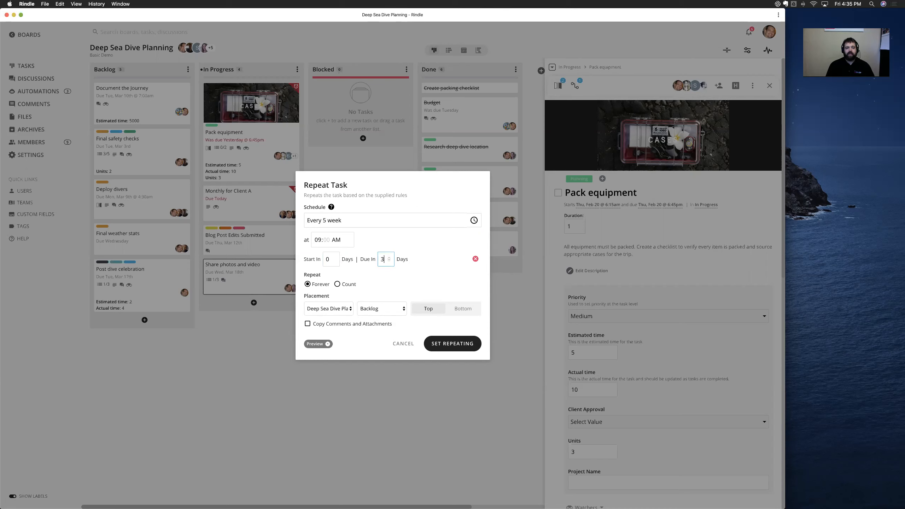
click(369, 281)
- Limit the task's repeat to a count of 5 and cancel the repeat setup
click(336, 286)
text(5)
click(390, 282)
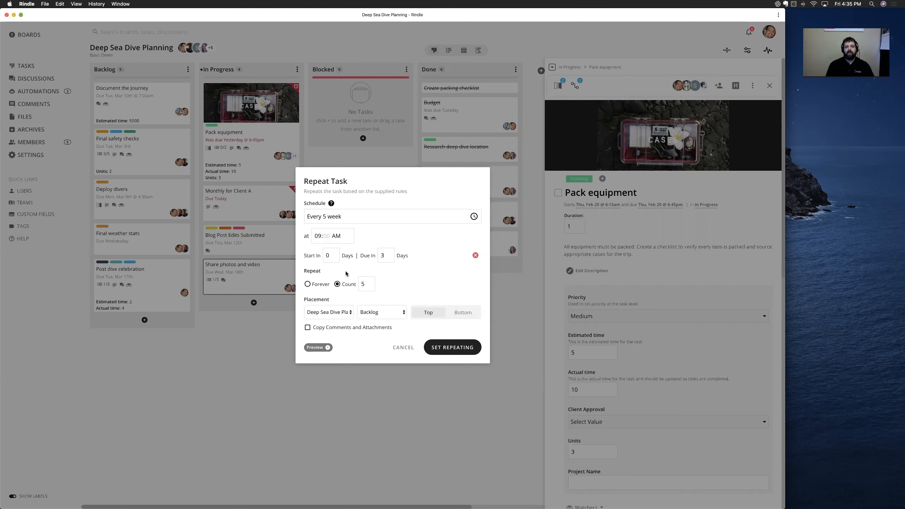
click(408, 347)
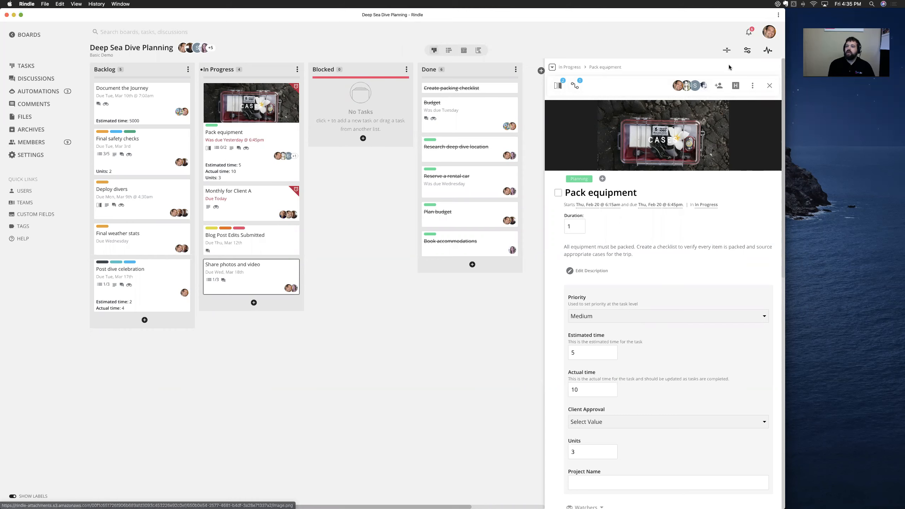
- Review the Pack equipment task's remaining actions and close the task, keeping the unposted comment as a local draft
click(752, 85)
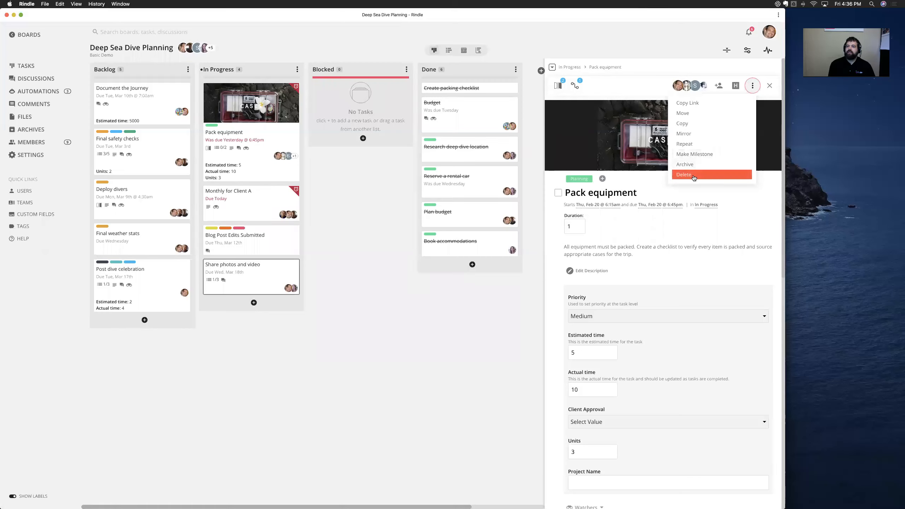
click(751, 83)
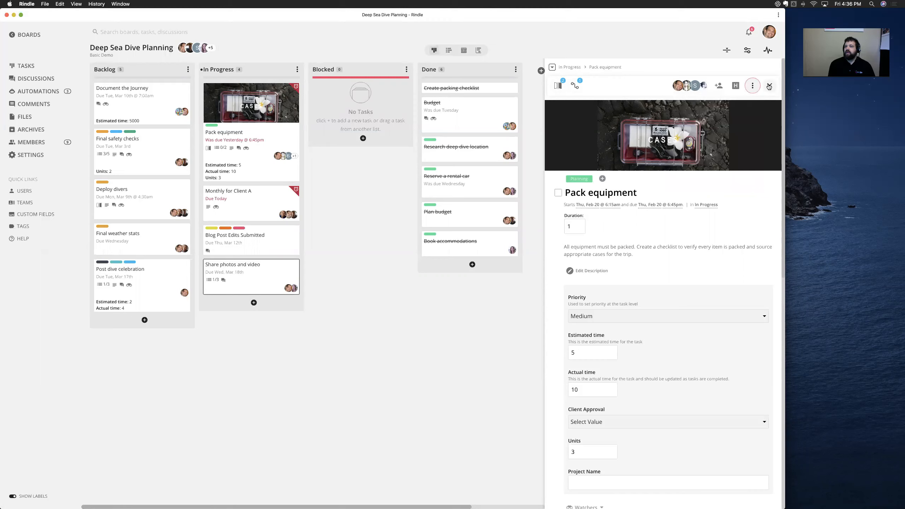
click(769, 85)
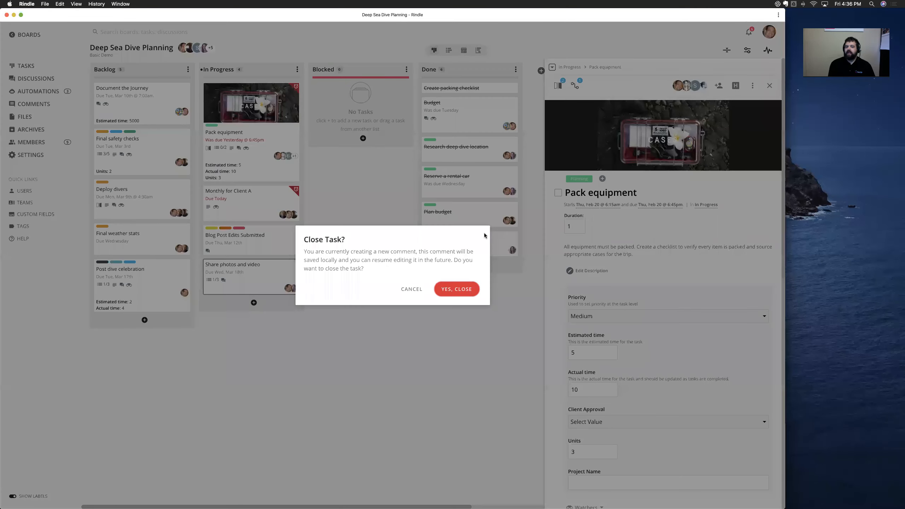
click(447, 292)
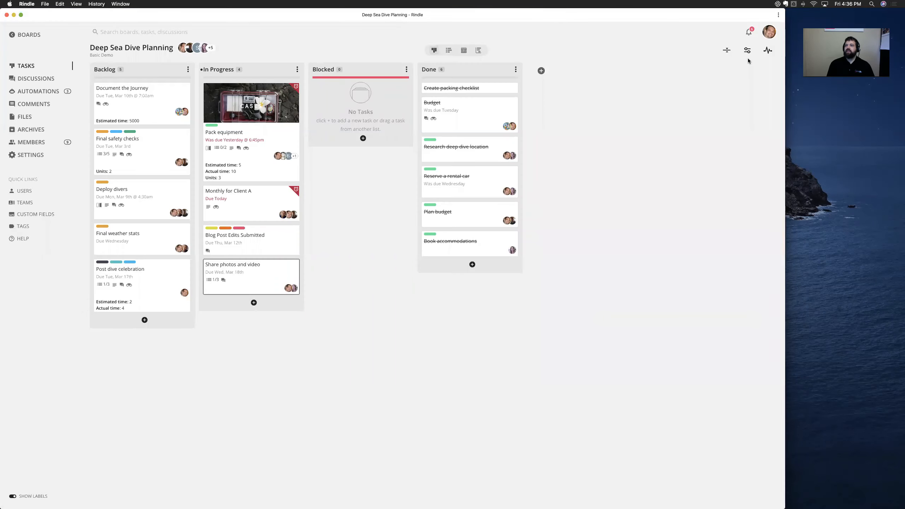
- Review the Deep Sea Dive Planning board's activity log and close it
click(767, 52)
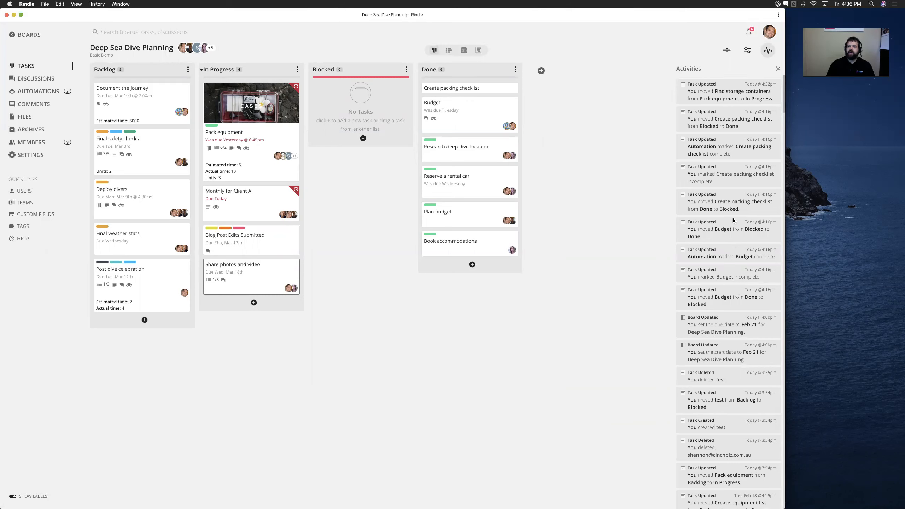
click(777, 69)
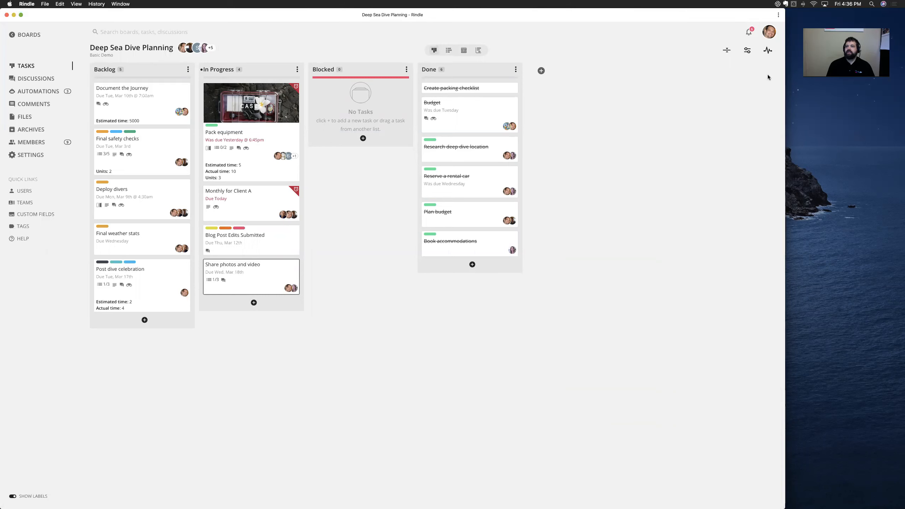
- Filter the board's tasks by the custom field value 5 and clear that value
click(747, 51)
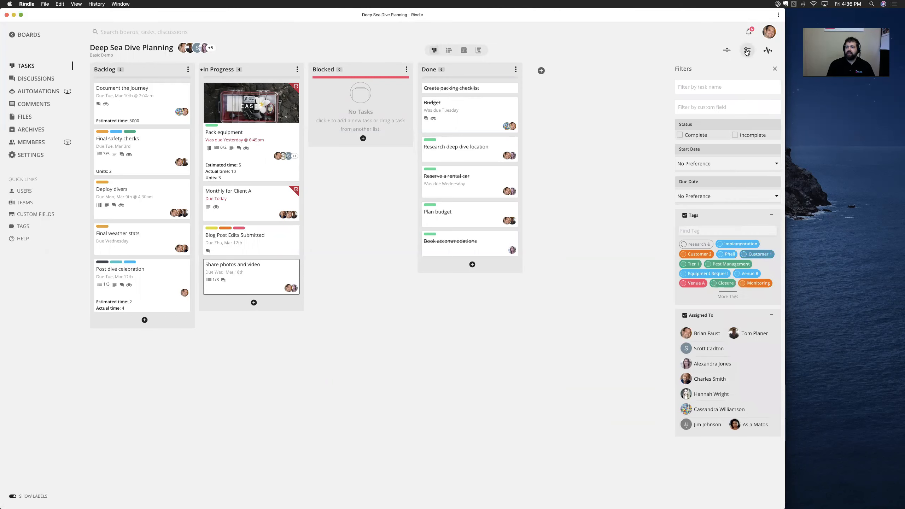
click(704, 86)
click(703, 107)
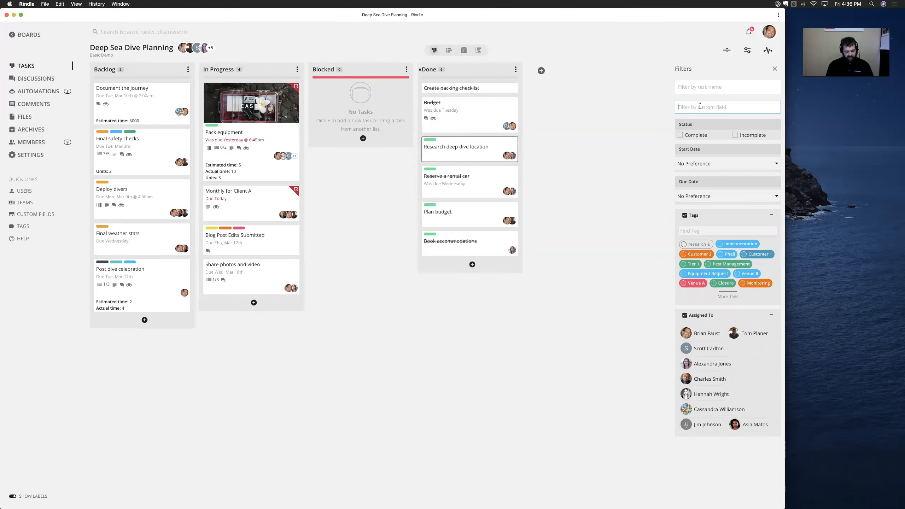
text(5)
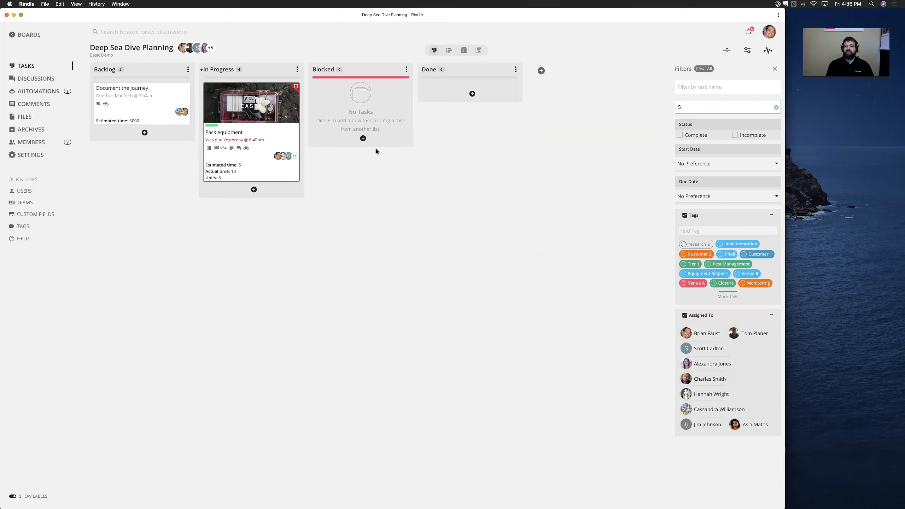
click(775, 108)
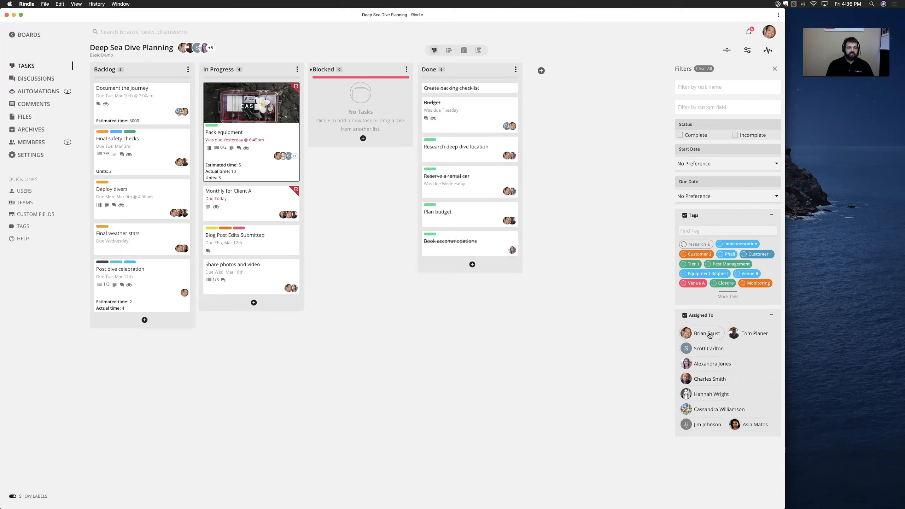
- Filter the board by the second member listed as an assignee and move Final safety checks from Backlog to In Progress
click(755, 334)
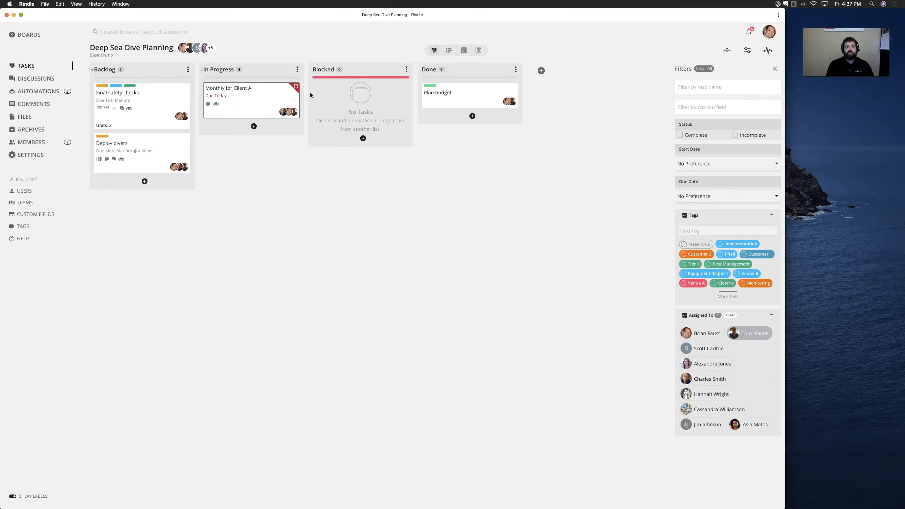
drag(162, 101, 263, 93)
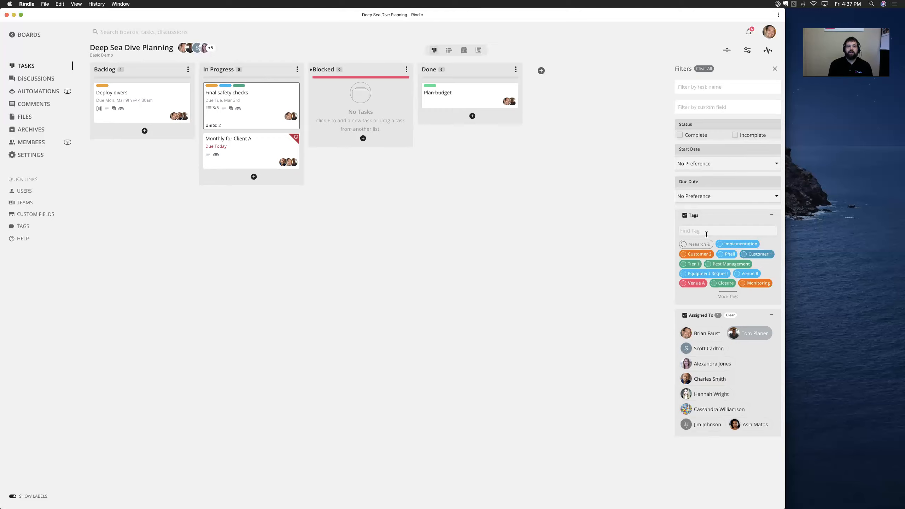
- Show the tag names on the cards and add a filter for the Day of Dive tag, found by searching "day"
click(212, 86)
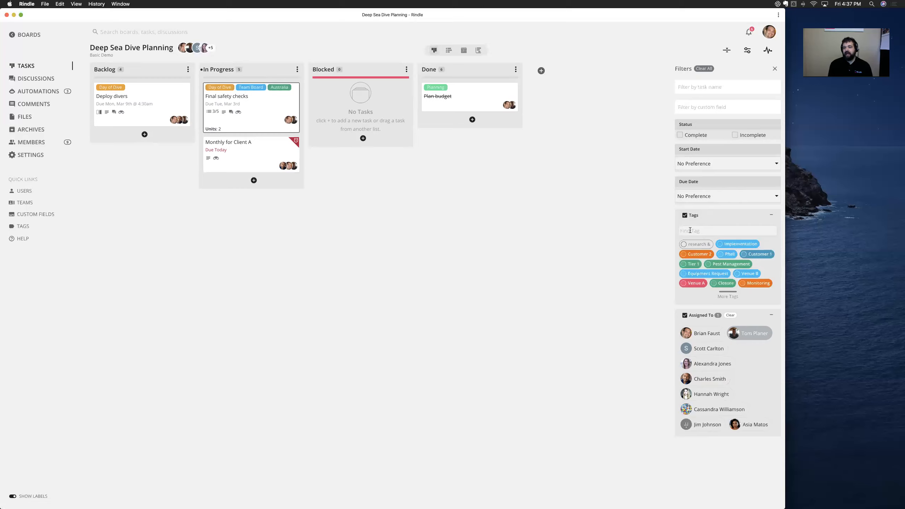
text(day)
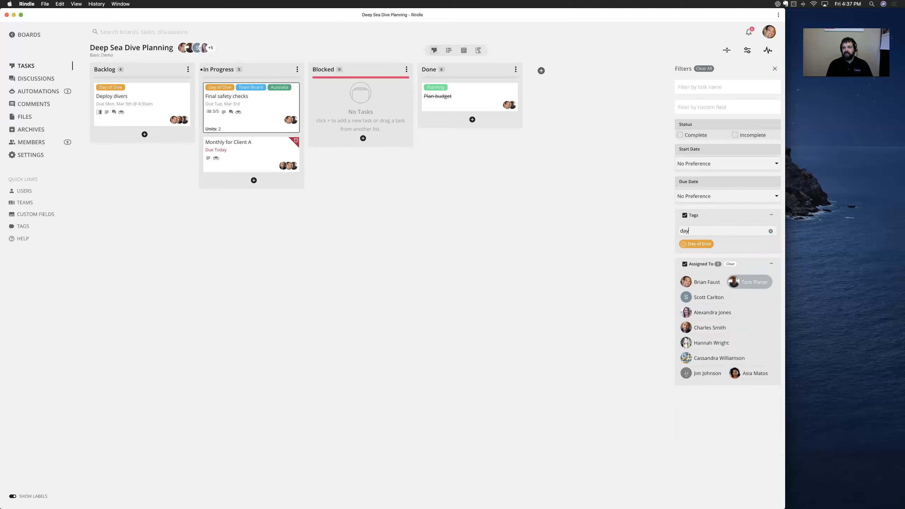
click(691, 244)
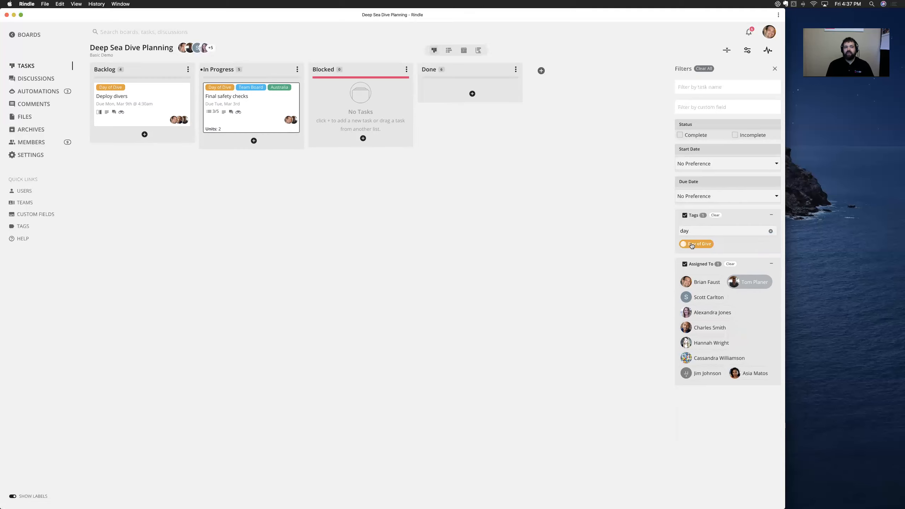
- Clear all of the board's filters and close the filter settings
click(774, 69)
click(747, 50)
click(708, 71)
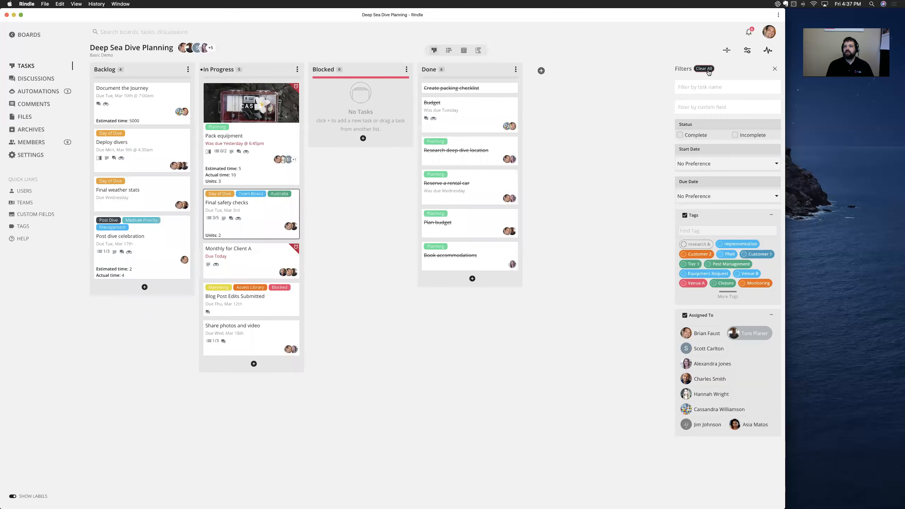
click(775, 69)
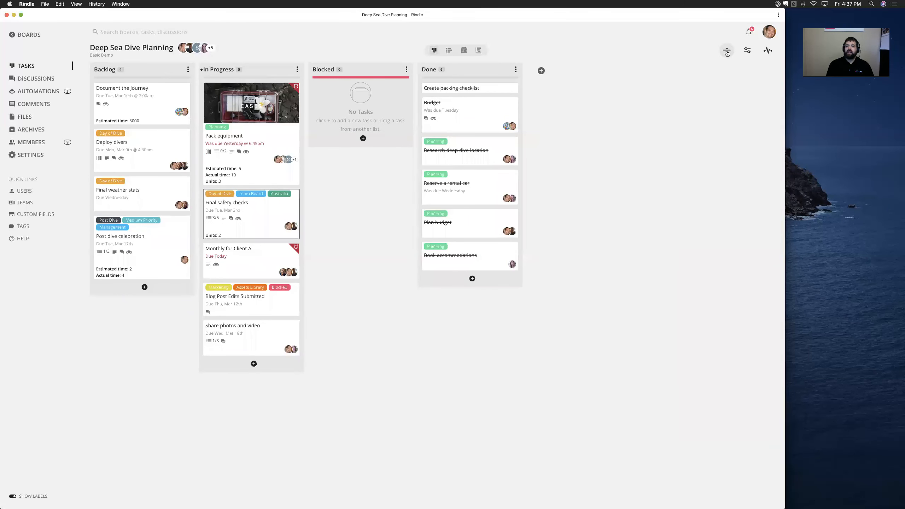
- Preview the board with compact cards, collapse the tag names to colour bars and restore the full card view
click(727, 54)
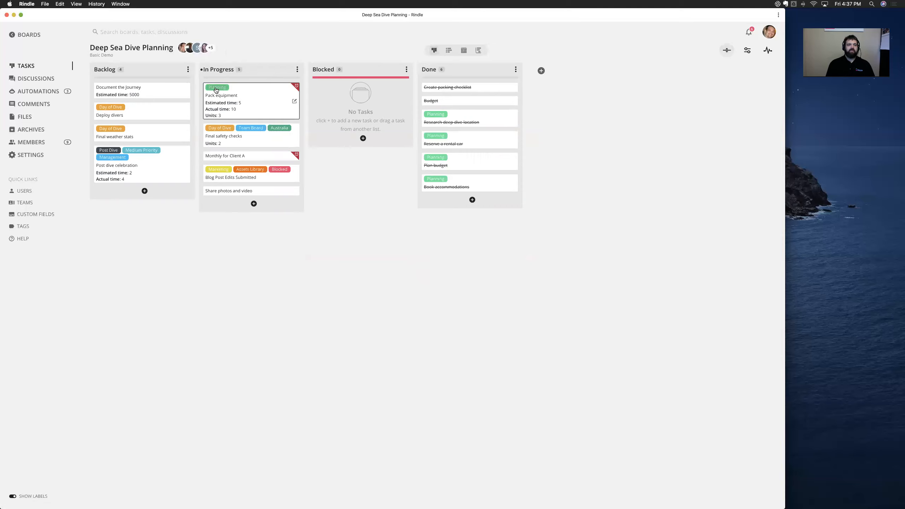
click(215, 89)
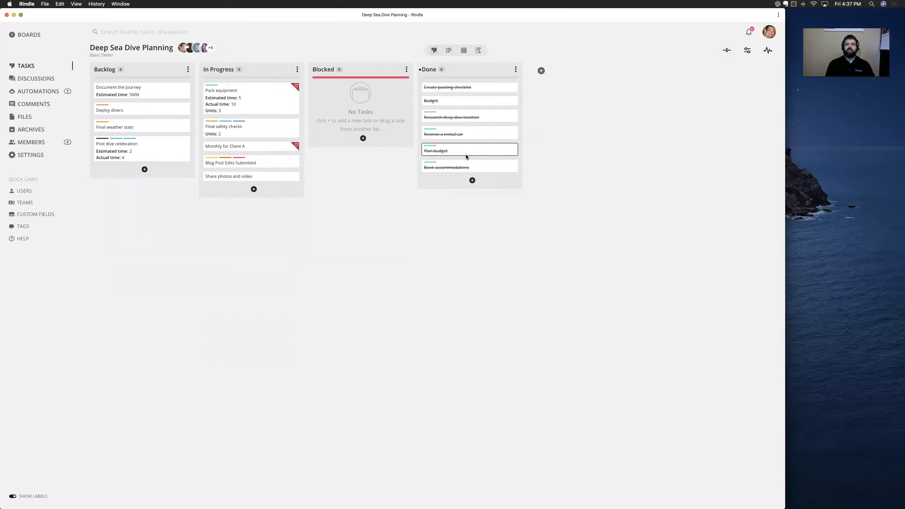
click(726, 51)
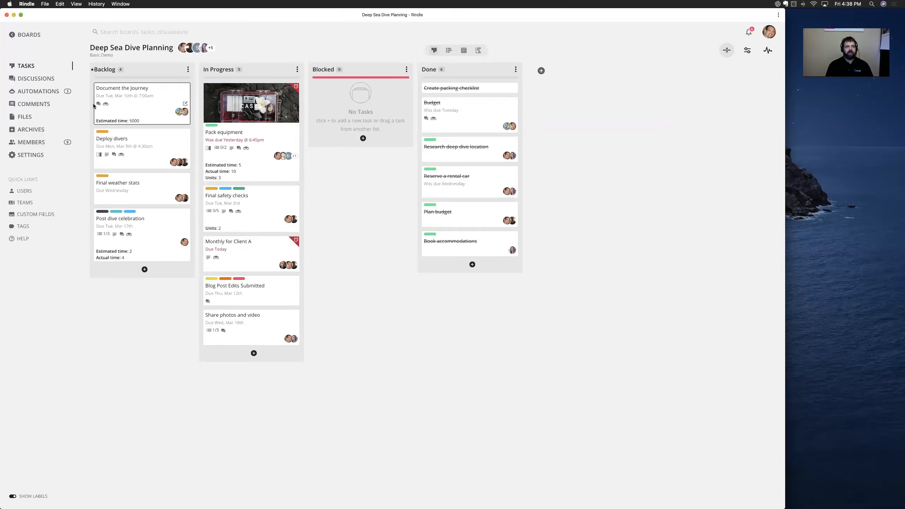
- Review the board's Scuba Diving Preparation discussion and close it
click(28, 80)
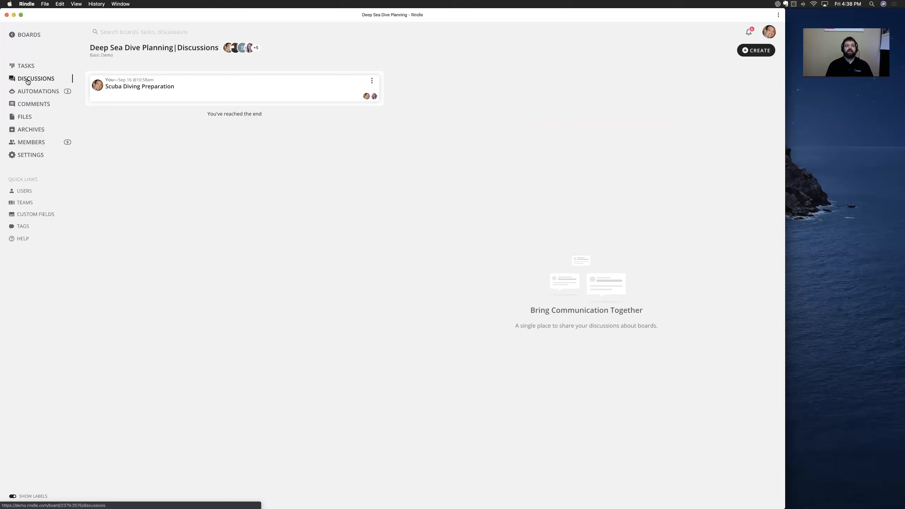
click(149, 86)
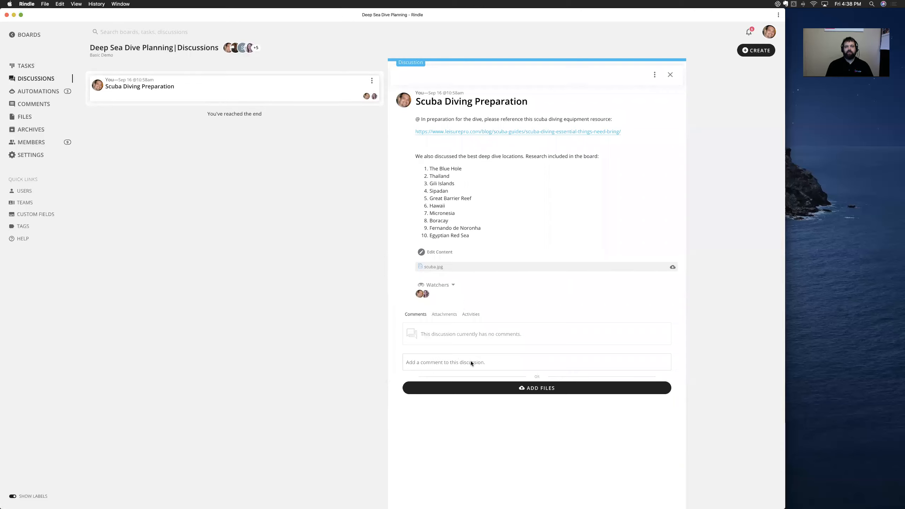
click(669, 79)
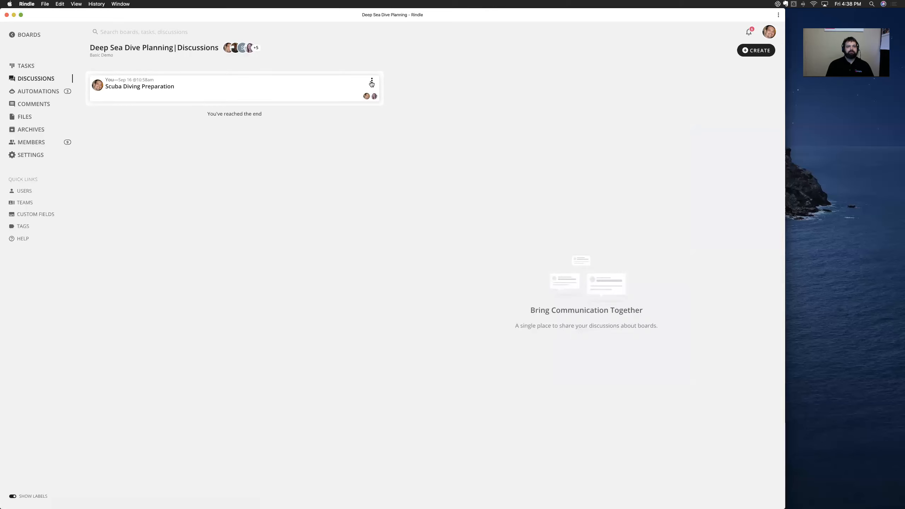
- Open the automation "When I mark a task complete move to done" and review its trigger choices, keeping Marked Task Complete
click(24, 93)
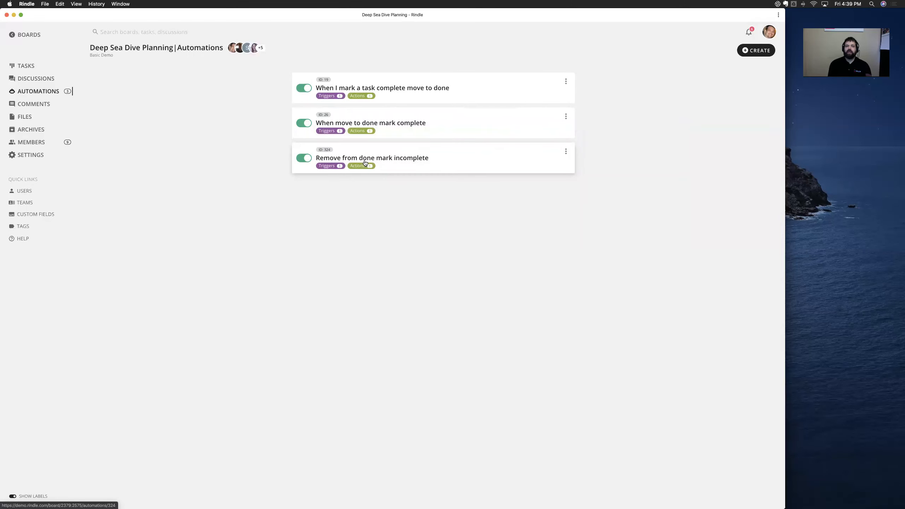
click(390, 92)
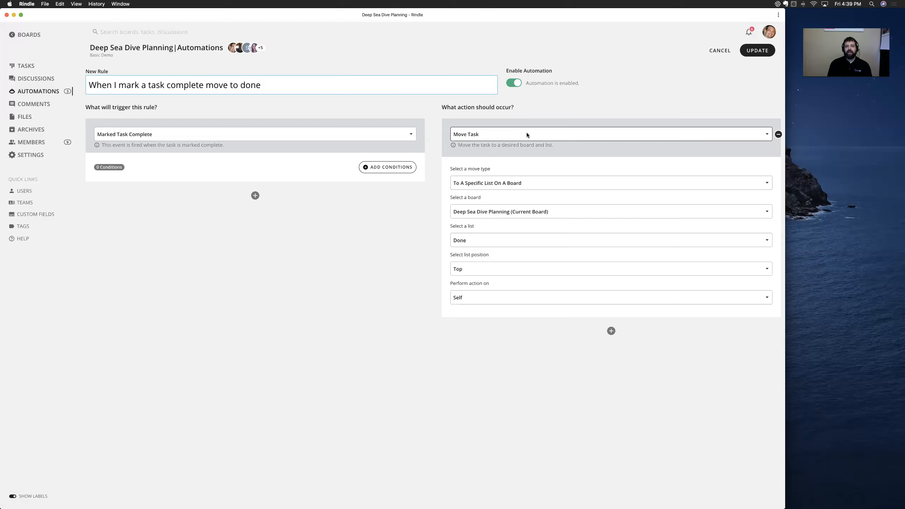
click(111, 134)
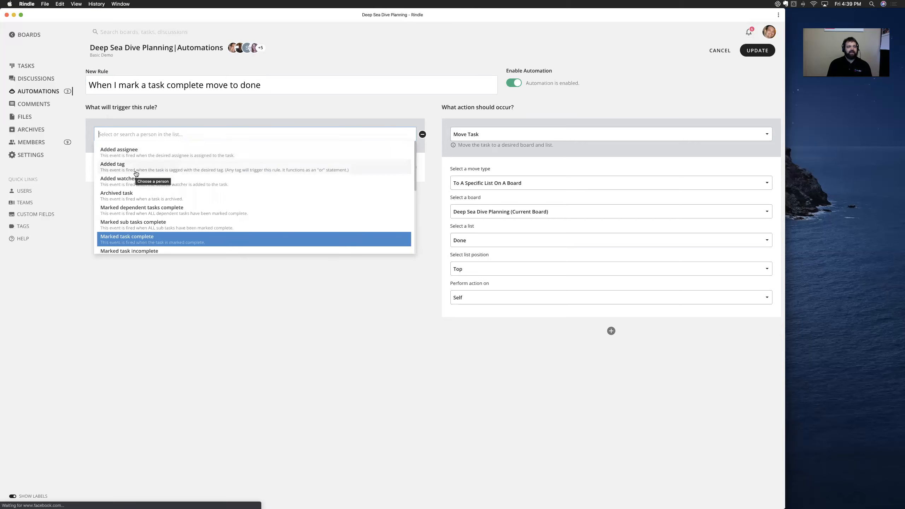
click(128, 240)
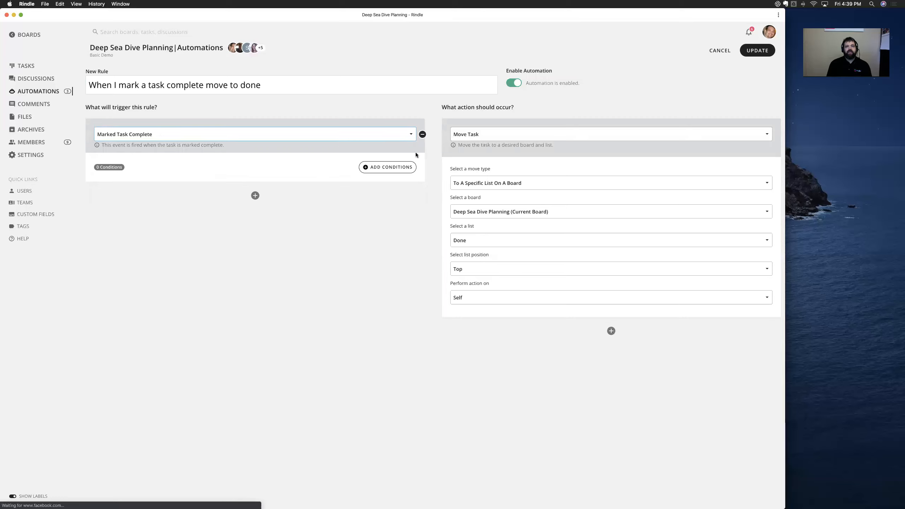
- Review the automation's available actions, keep Move Task selected and save the rule
click(487, 138)
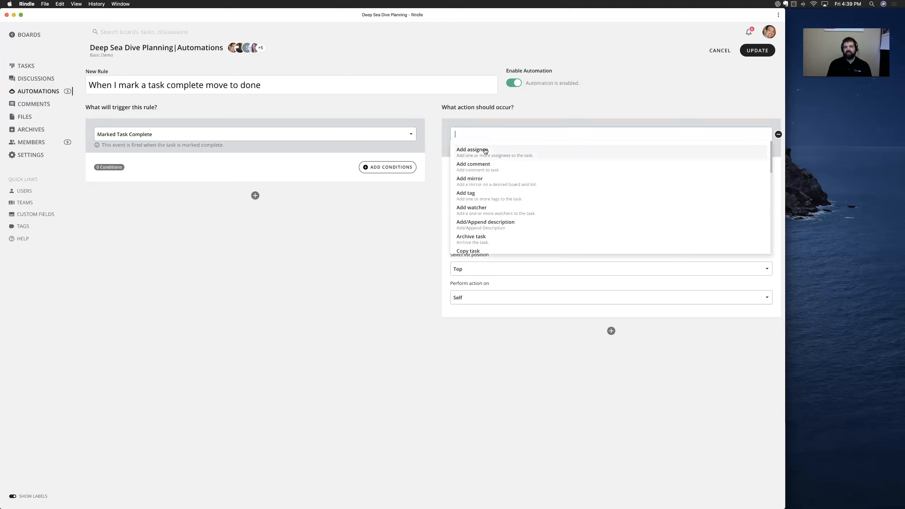
scroll(496, 190, down, 3)
scroll(495, 189, down, 2)
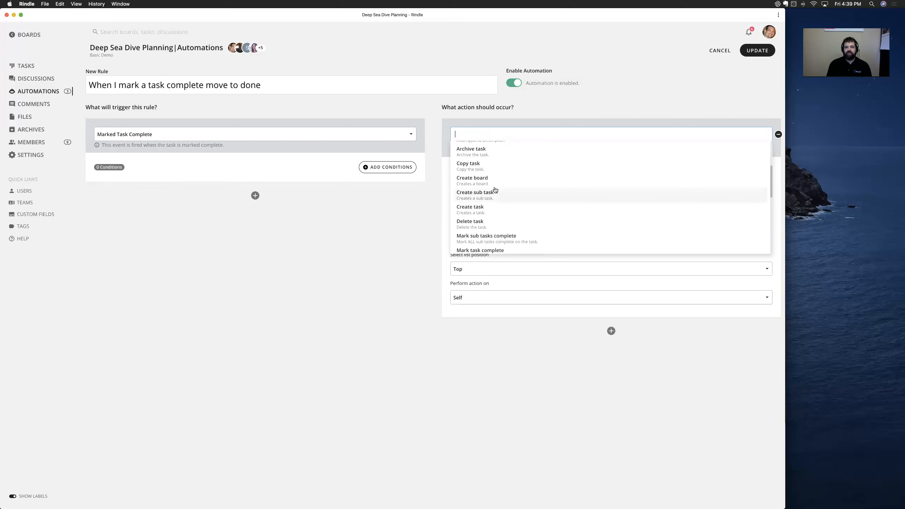
scroll(495, 191, down, 7)
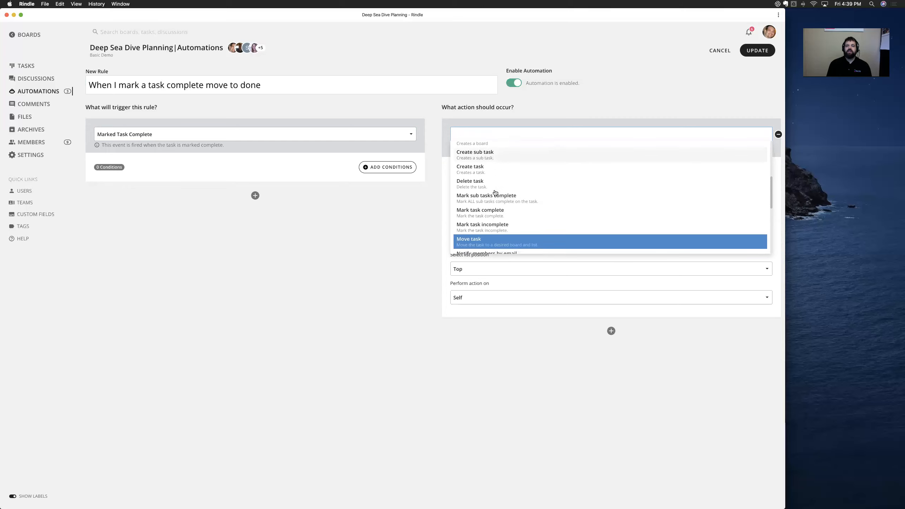
scroll(493, 187, down, 1)
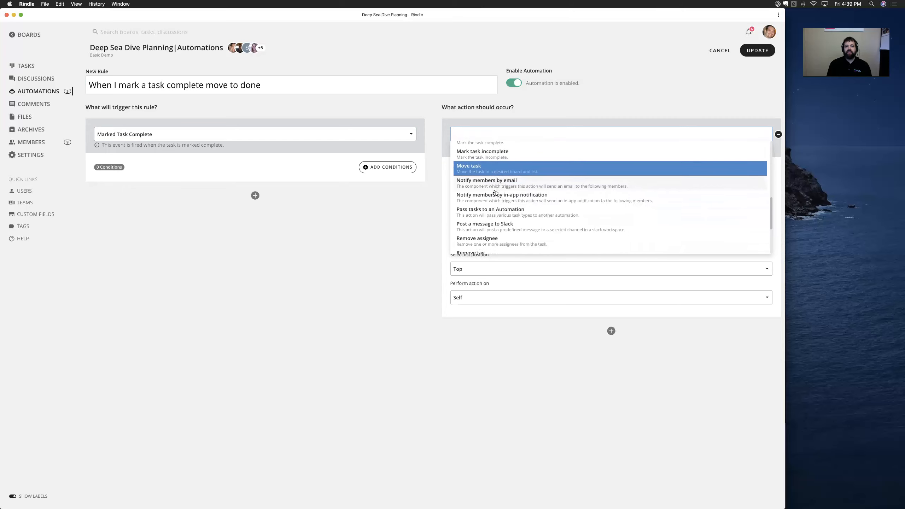
scroll(492, 181, up, 8)
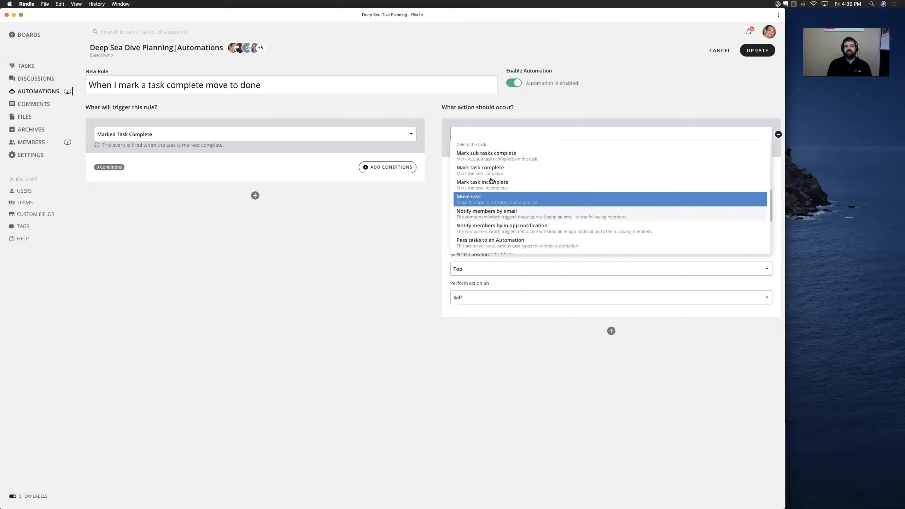
scroll(494, 193, down, 8)
scroll(495, 193, down, 3)
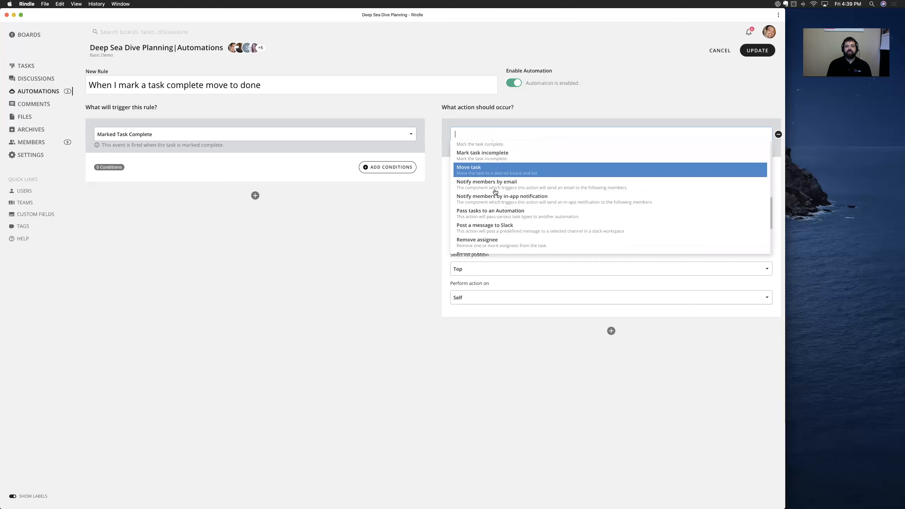
click(478, 169)
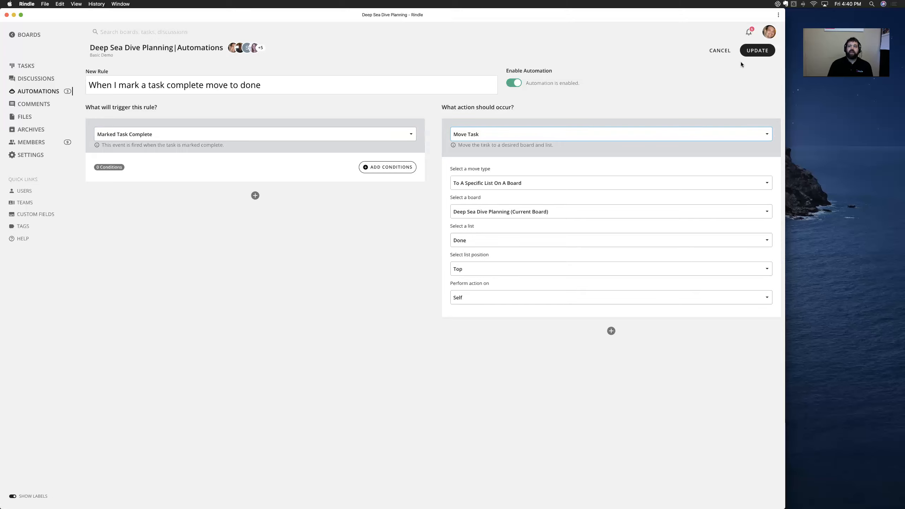
click(755, 52)
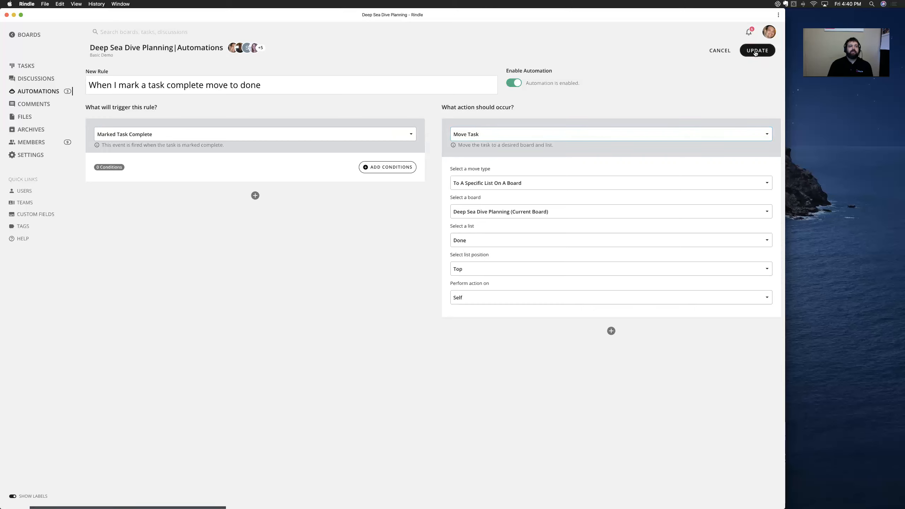
- Return to the board's tasks, mark the Pack equipment task complete and close its details
click(32, 68)
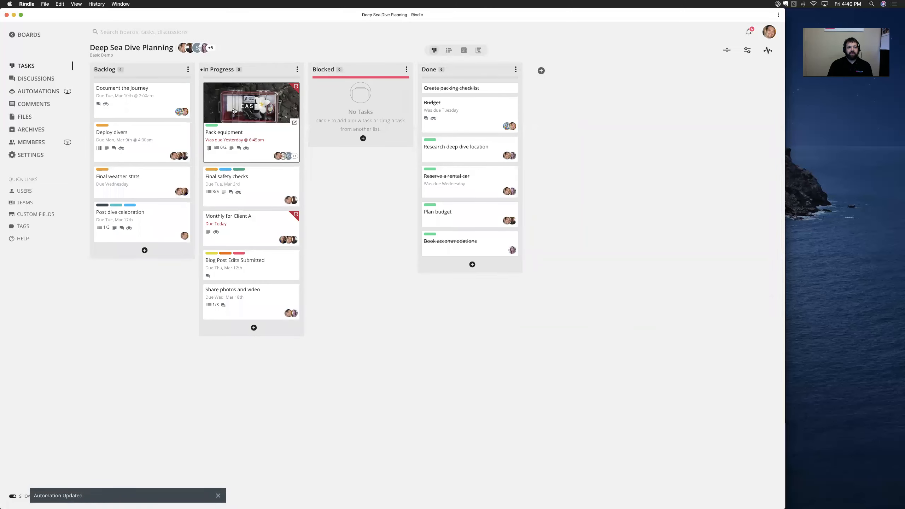
click(237, 108)
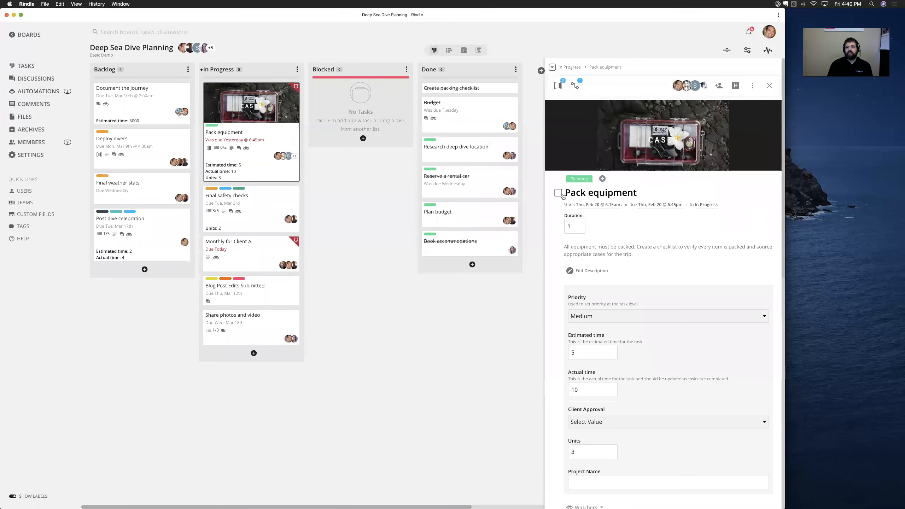
click(558, 194)
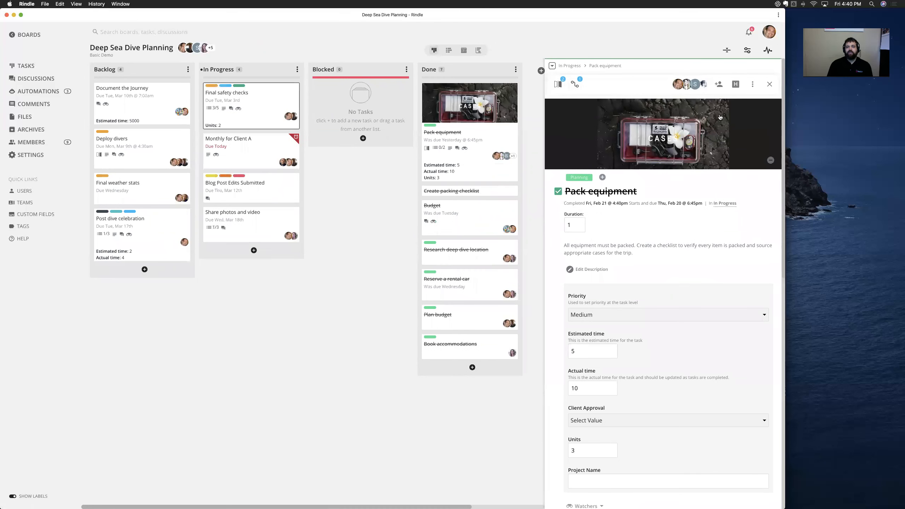
click(768, 84)
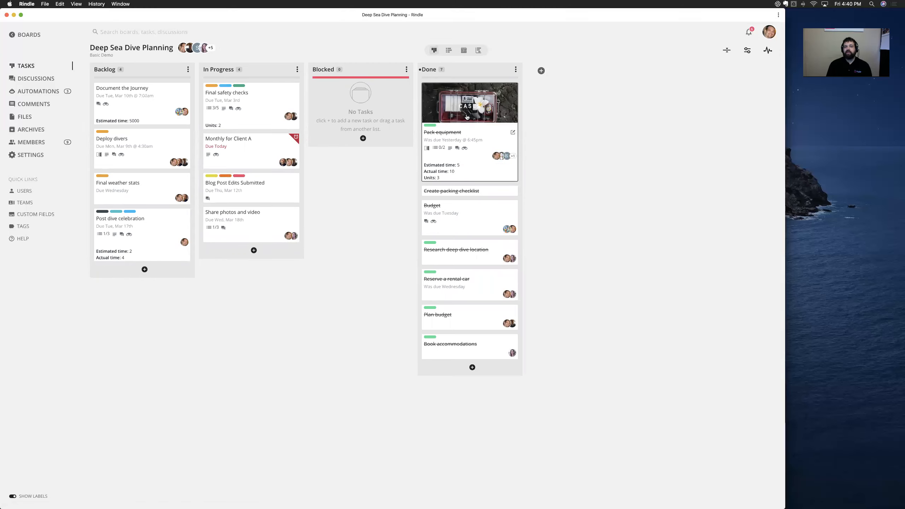
- Reopen the board's automation "When I mark a task complete move to done" to examine its rule
click(21, 93)
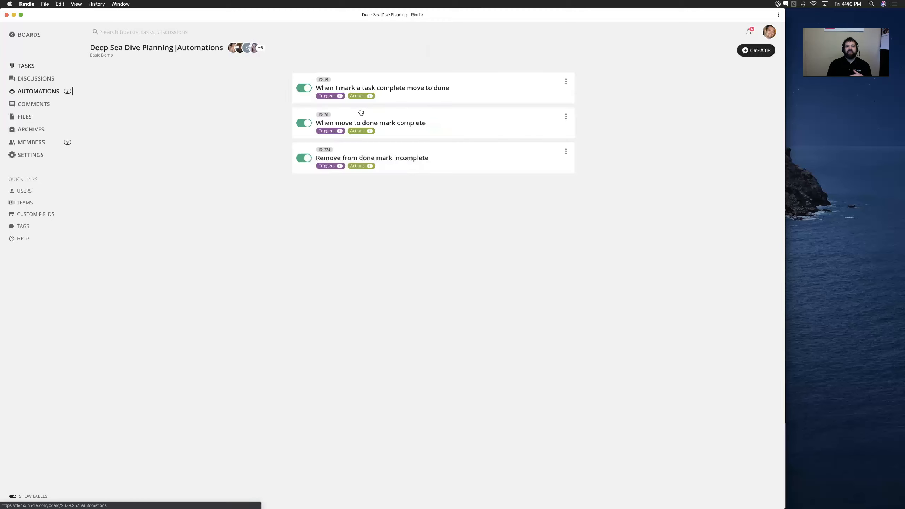
click(407, 89)
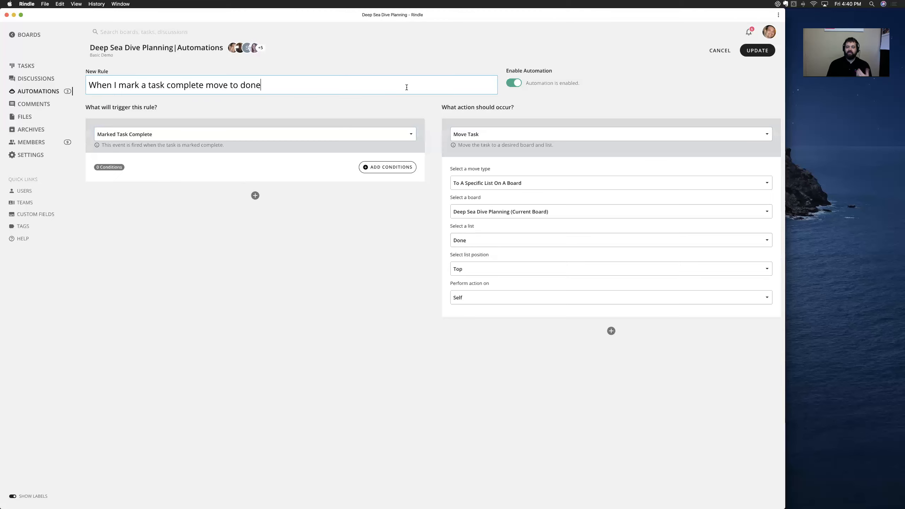
- Add an Added Assignee trigger for any user and an Archive Task action to the rule
click(255, 195)
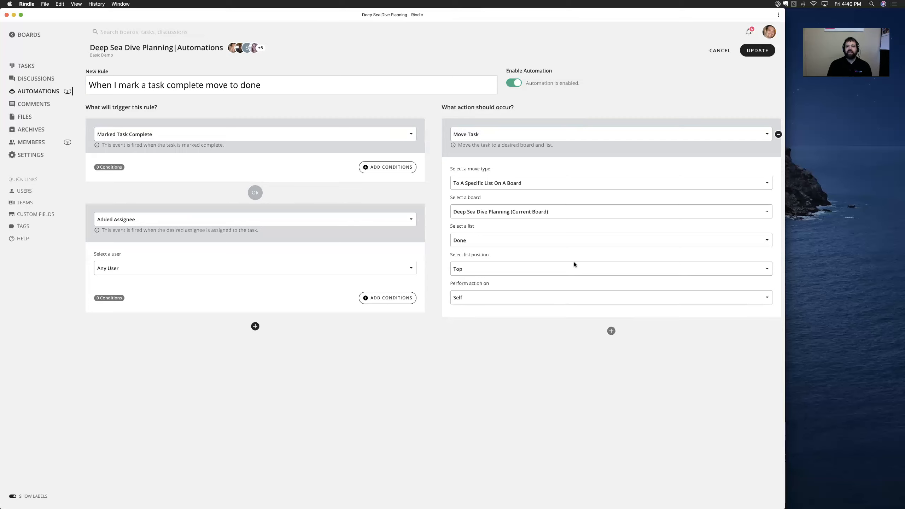
click(612, 331)
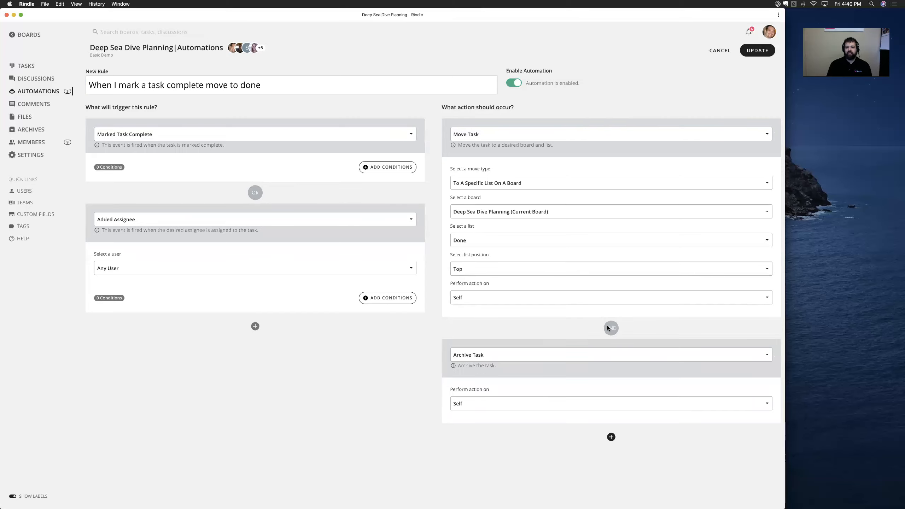
- Start a condition for the Marked Task Complete trigger, checking Title with the Equal (Case Sensitive) operator
click(381, 168)
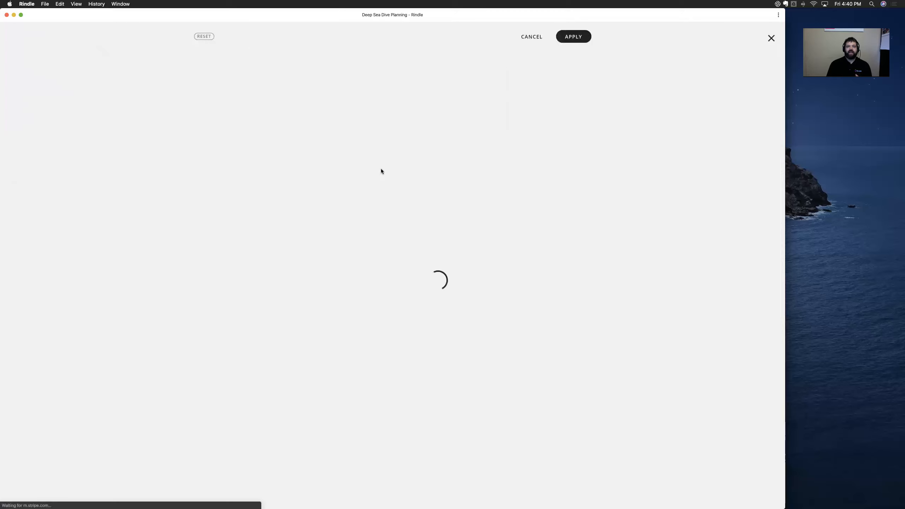
click(232, 55)
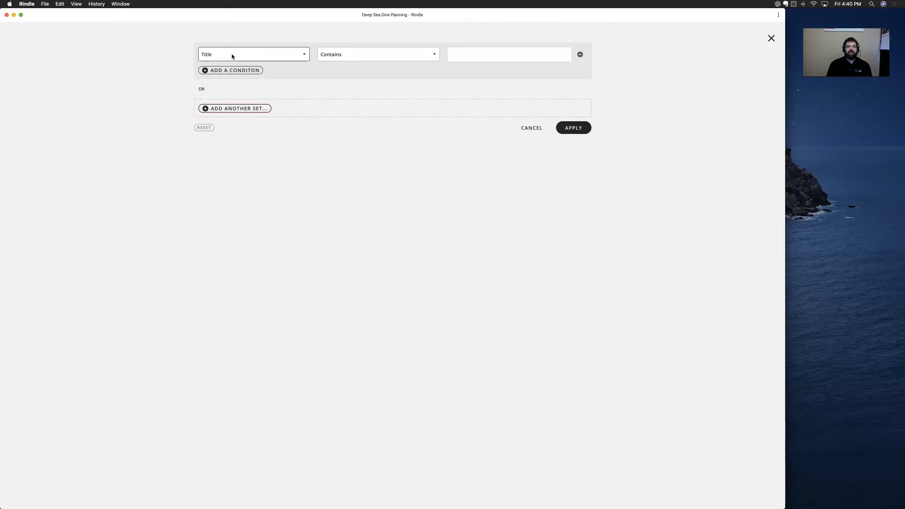
click(232, 56)
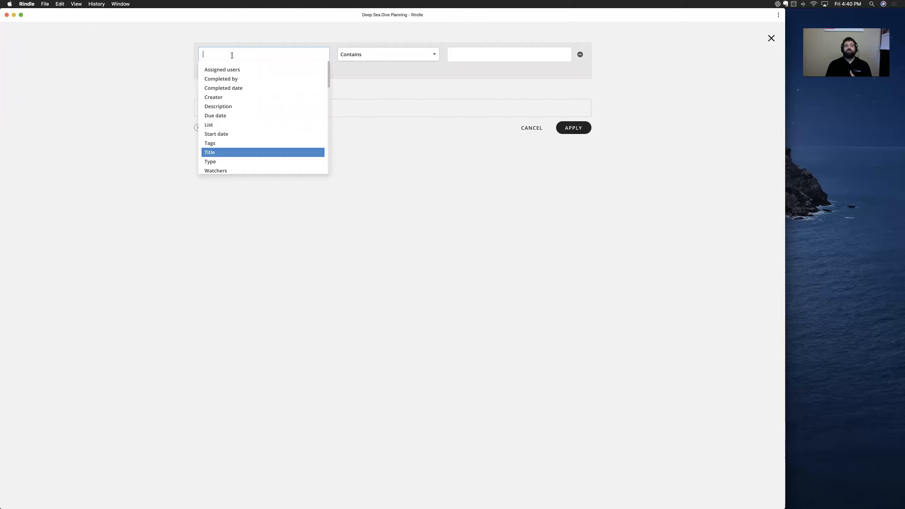
click(229, 153)
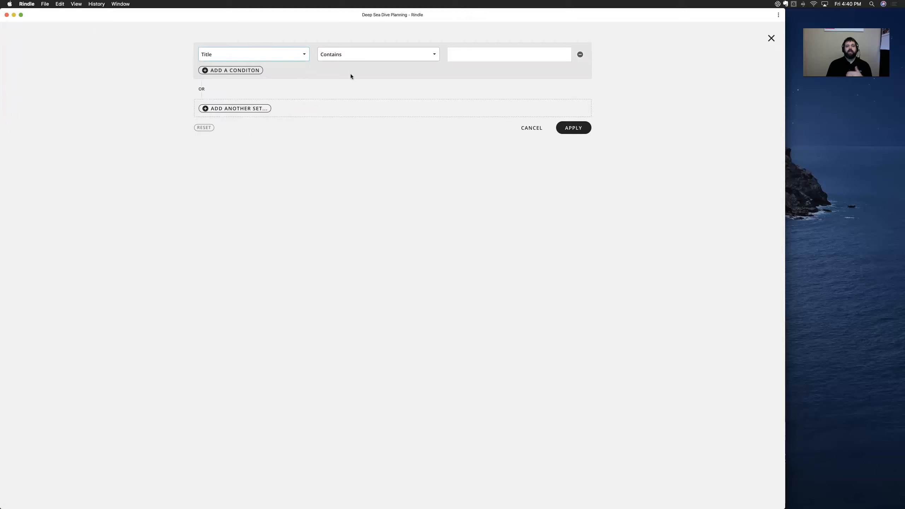
click(345, 53)
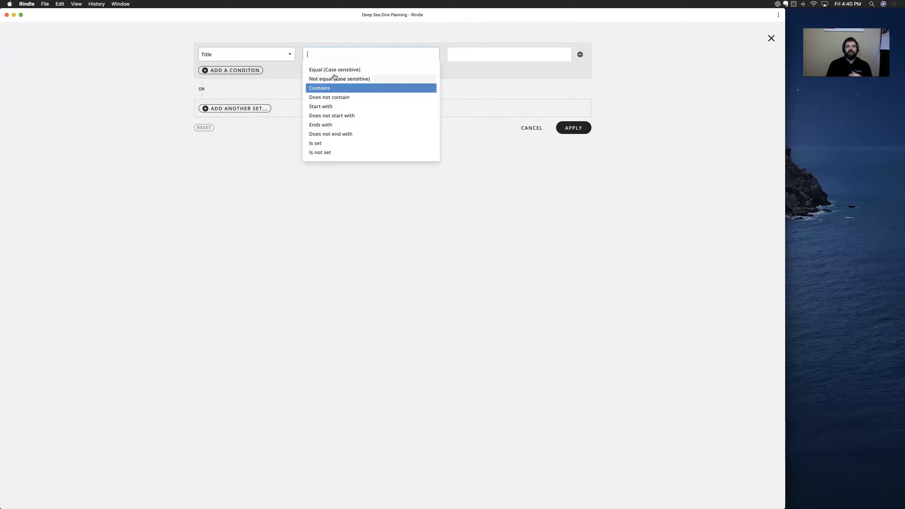
click(334, 70)
click(467, 53)
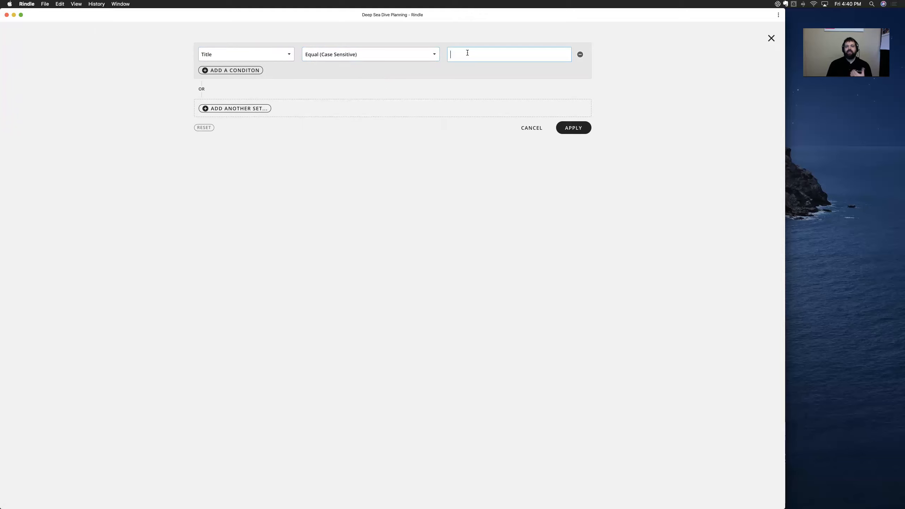
- Change the condition to Assigned Users with Includes All and choose the board owner as the user
click(287, 55)
click(238, 71)
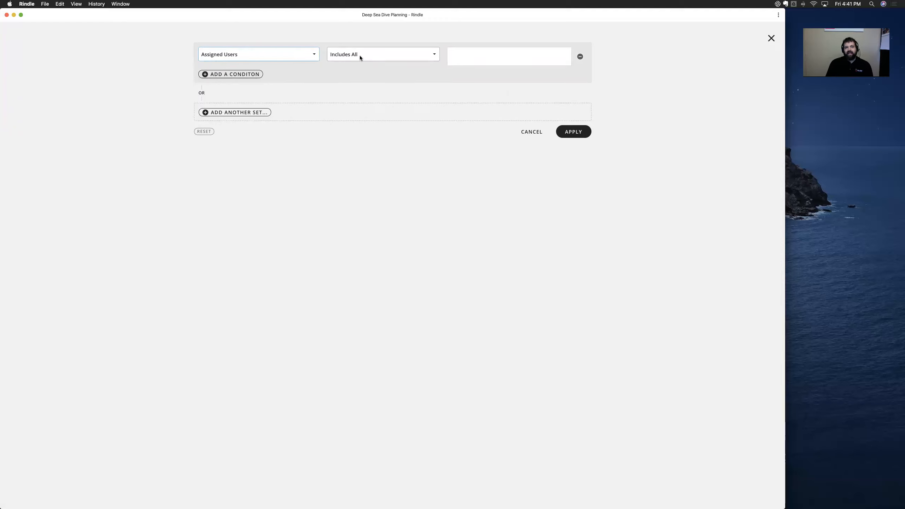
click(362, 55)
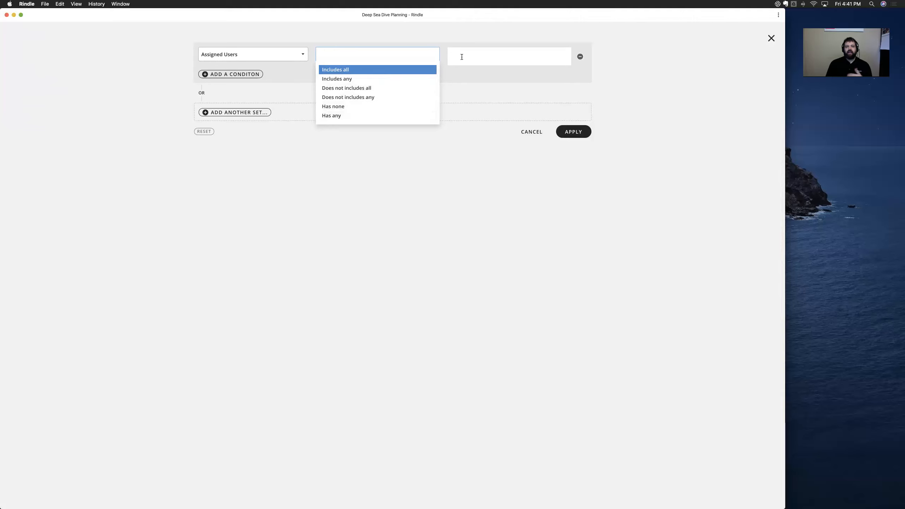
click(484, 51)
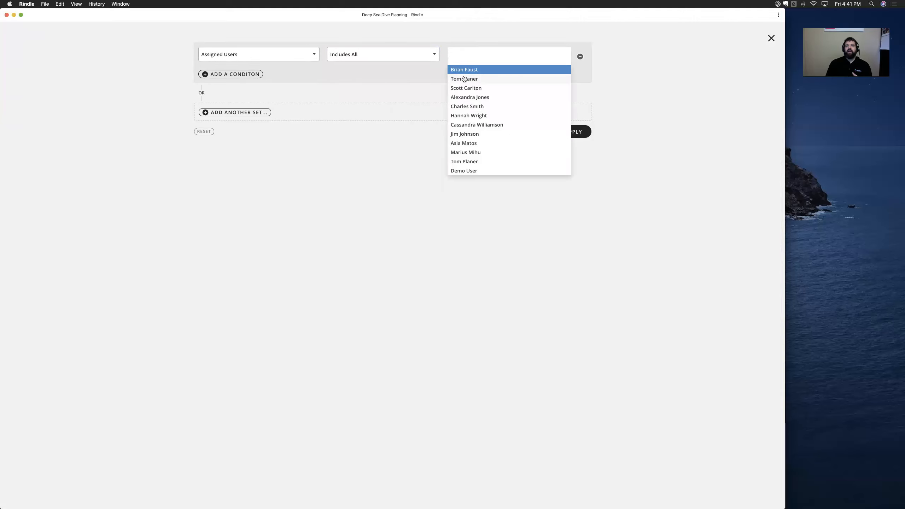
click(463, 71)
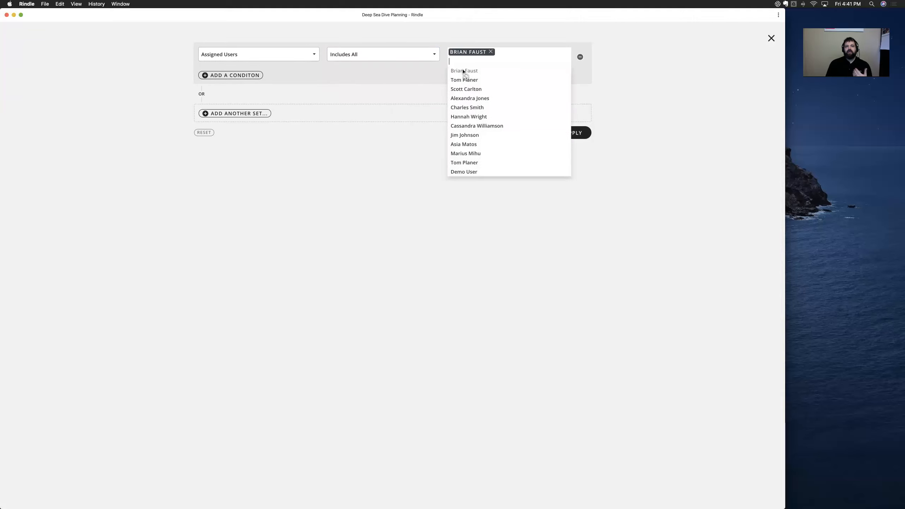
click(428, 72)
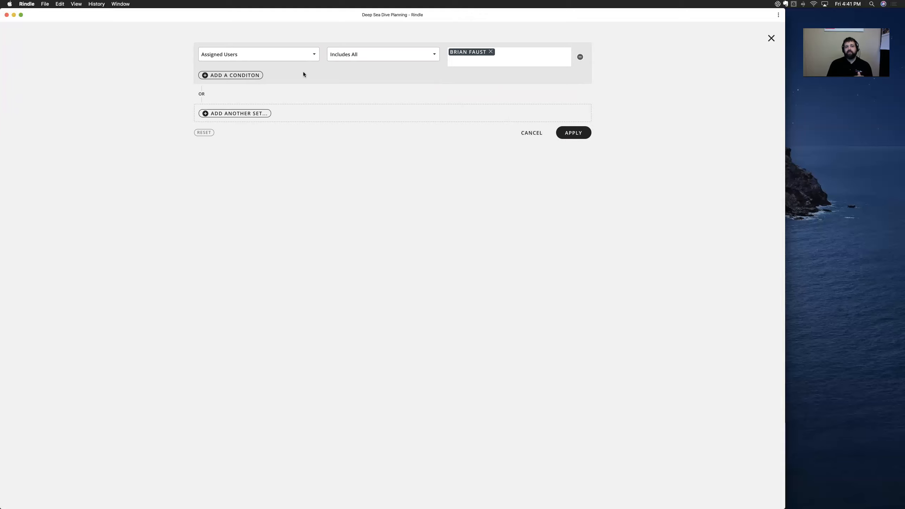
- Add an AND condition and another OR condition set, then discard the conditions and the rule edits
click(242, 75)
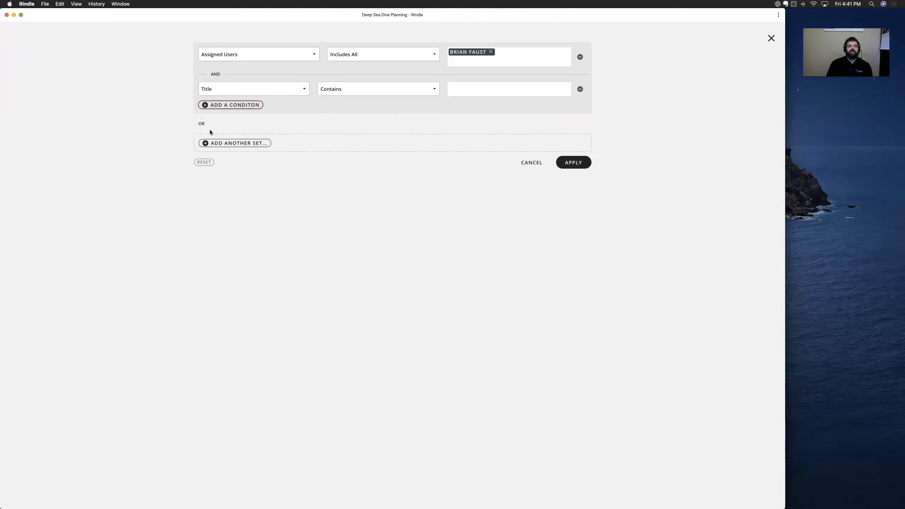
click(236, 143)
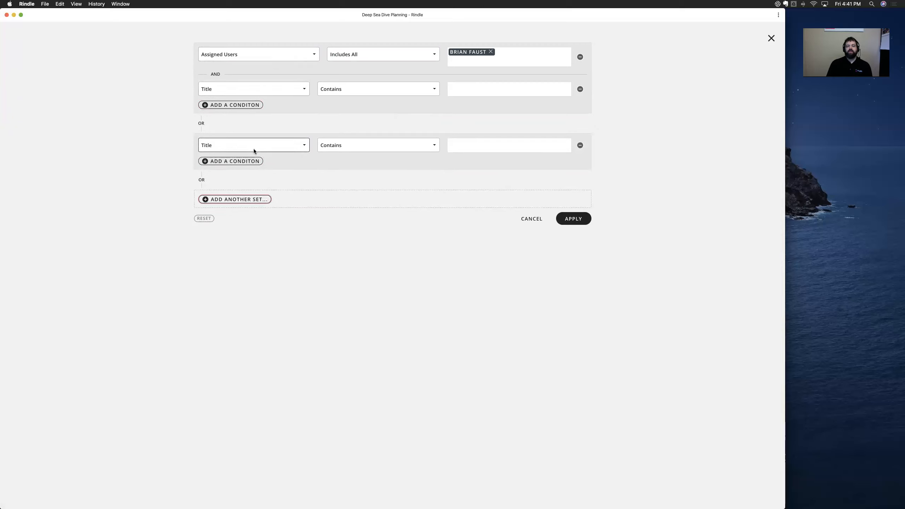
click(526, 221)
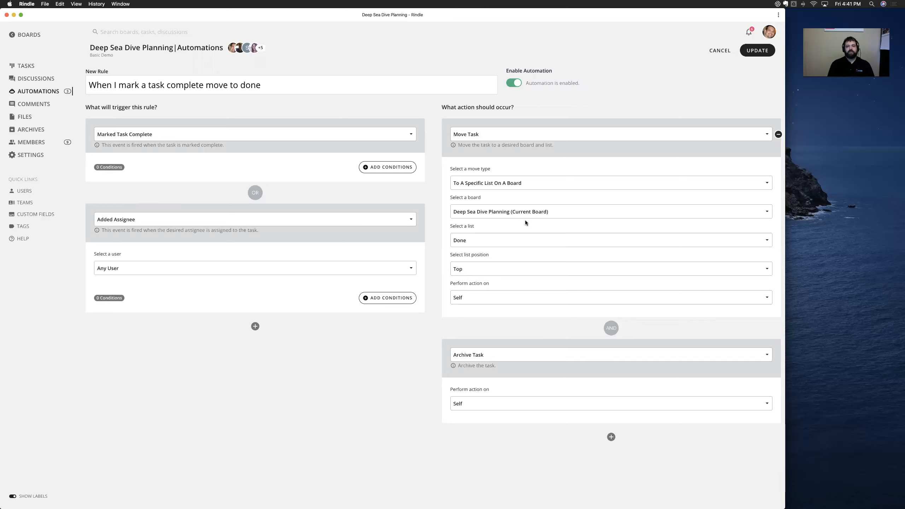
click(720, 51)
- View the board's comments and its shared files
click(33, 107)
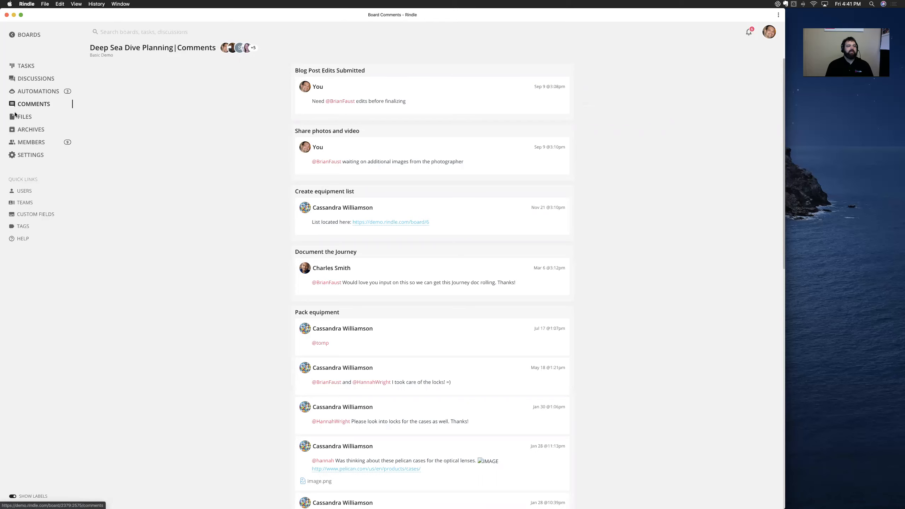
click(25, 117)
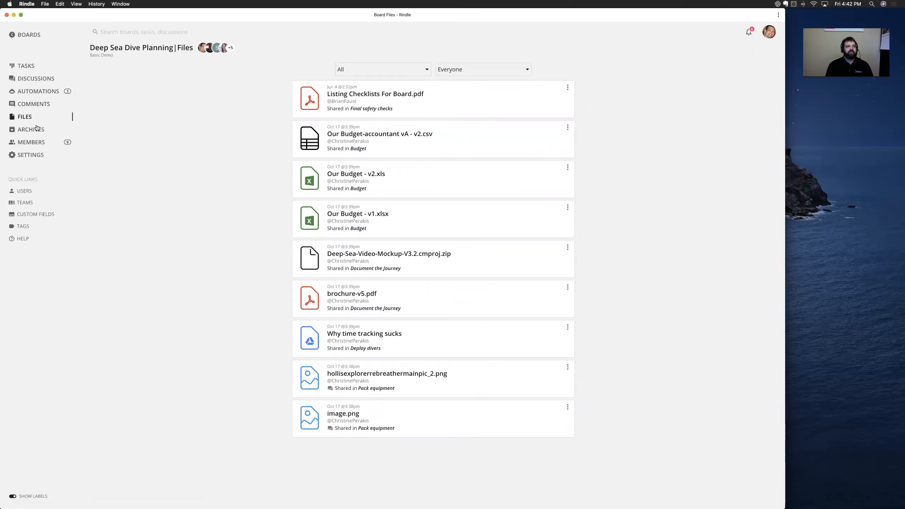
- View the board's archives and inspect the archived Air Tanks Stock and Check task, then close its details
click(31, 131)
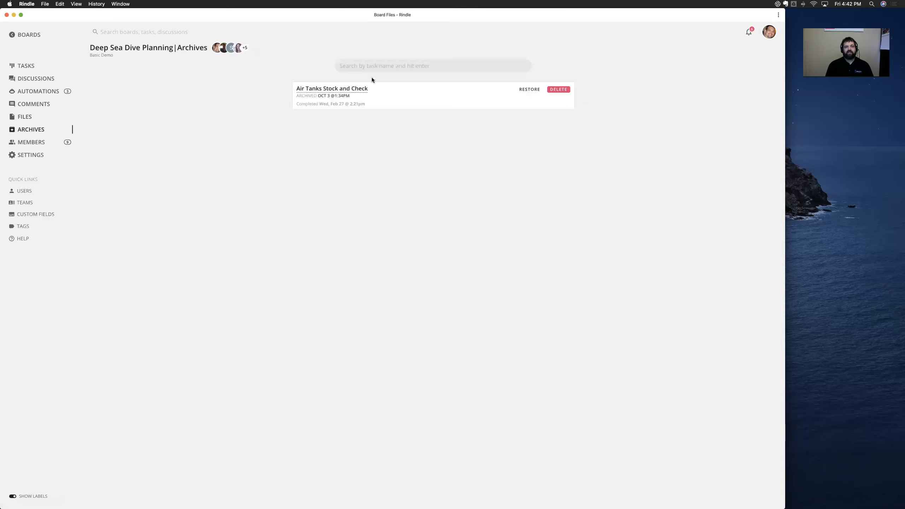
click(347, 90)
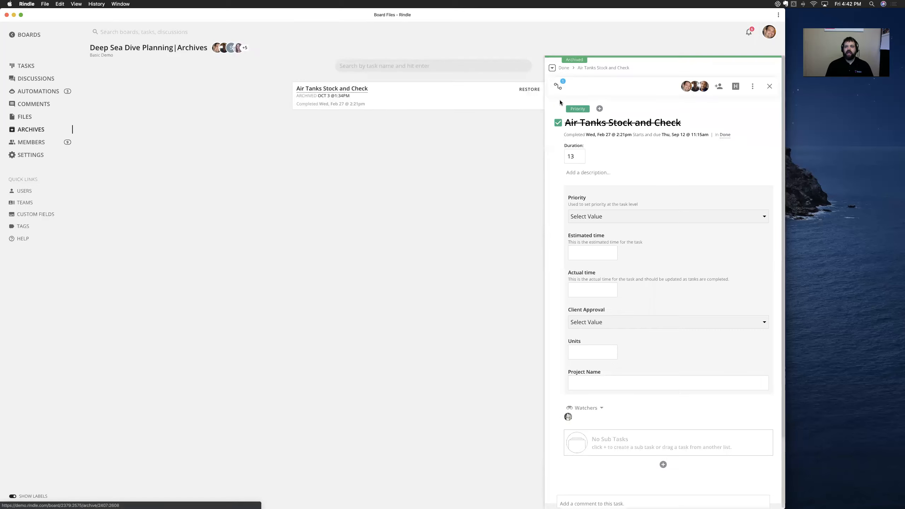
click(769, 86)
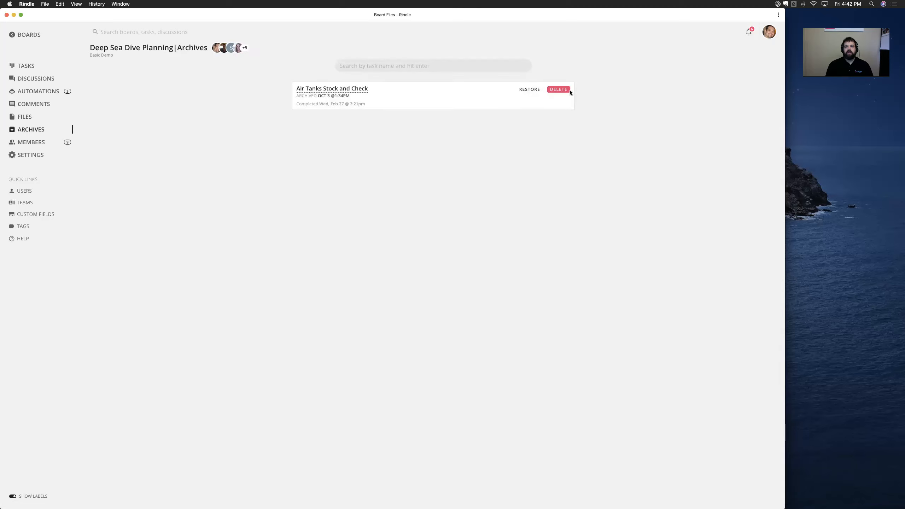
- View the board's members and the users available to add, returning to the current member list
click(36, 142)
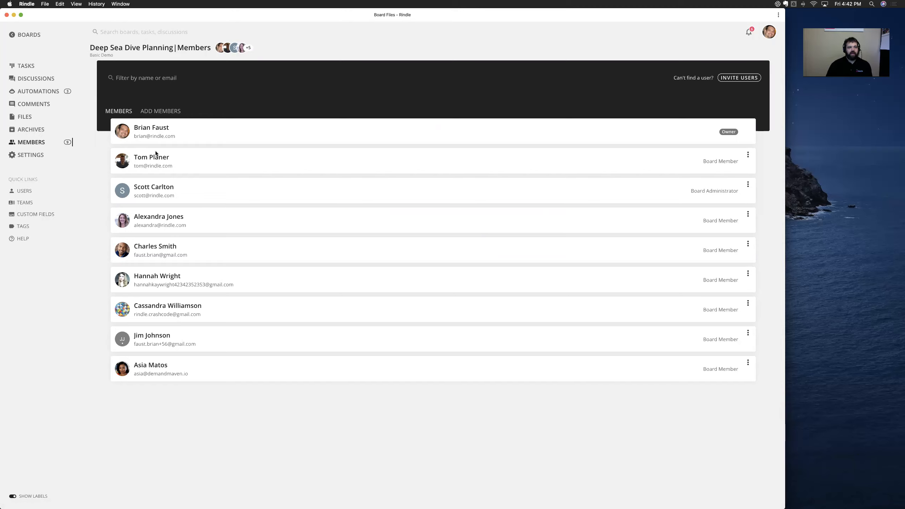
click(156, 113)
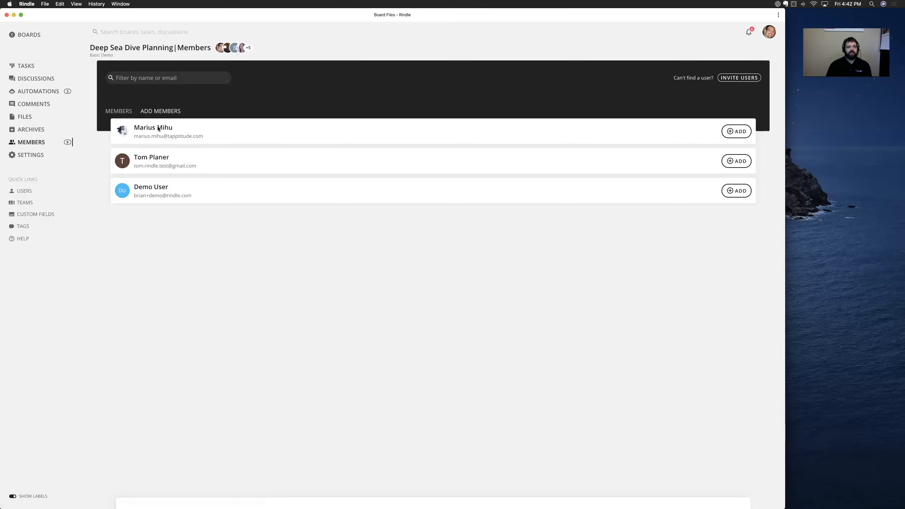
click(127, 112)
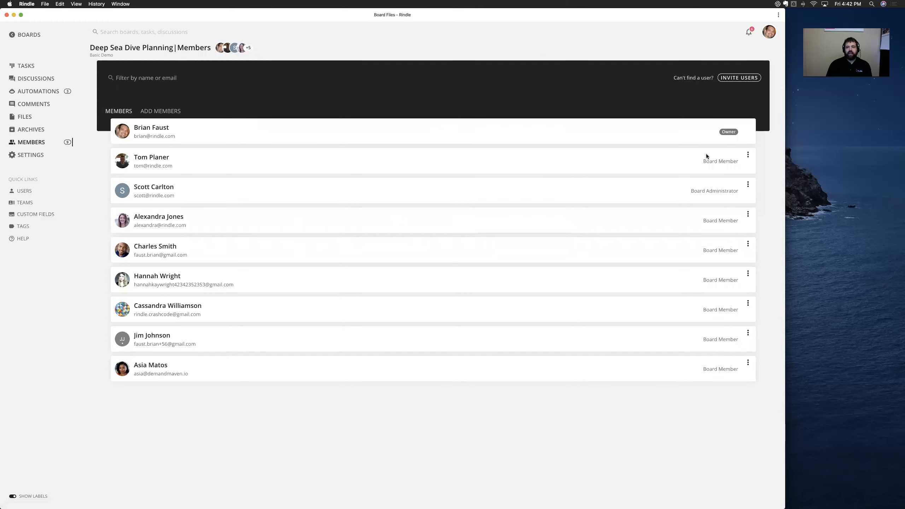
- Review the board role options for the first member below the owner, keeping Board Member
click(748, 156)
click(711, 160)
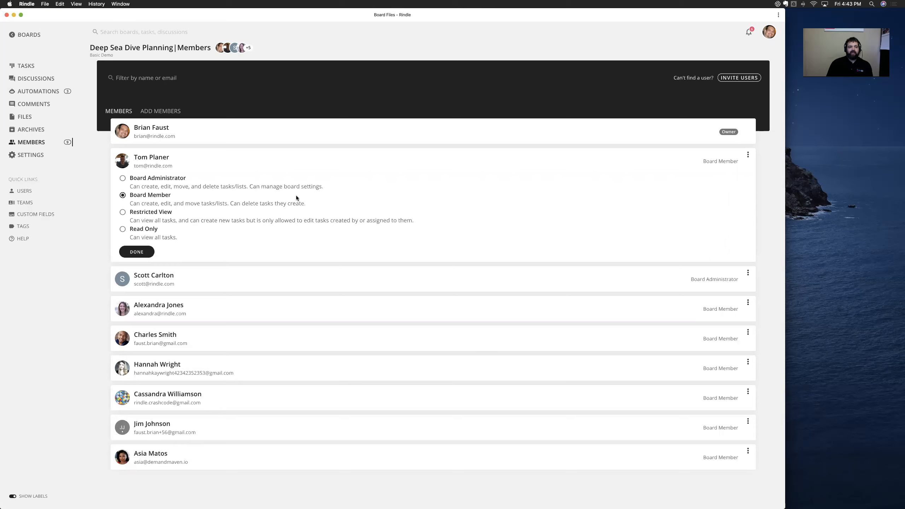
click(146, 254)
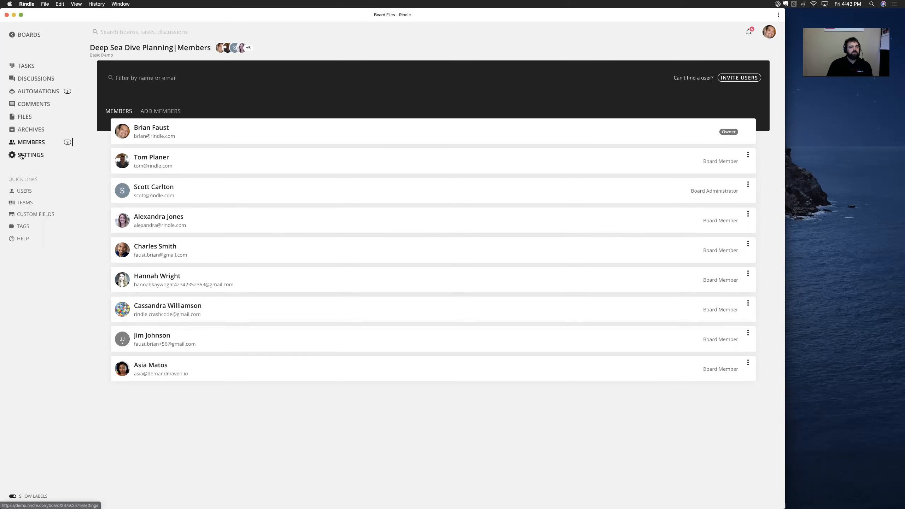
- Look at the Invite Users form from the list of addable members and cancel it
click(157, 112)
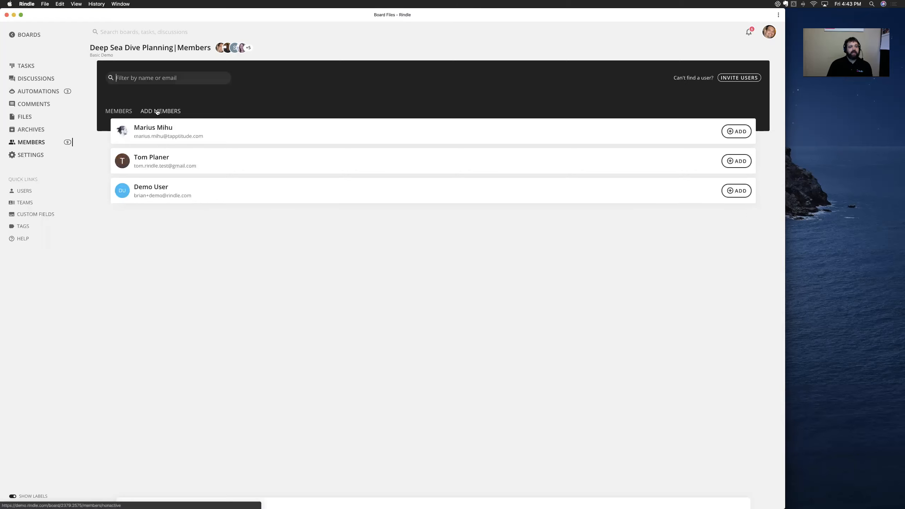
click(739, 79)
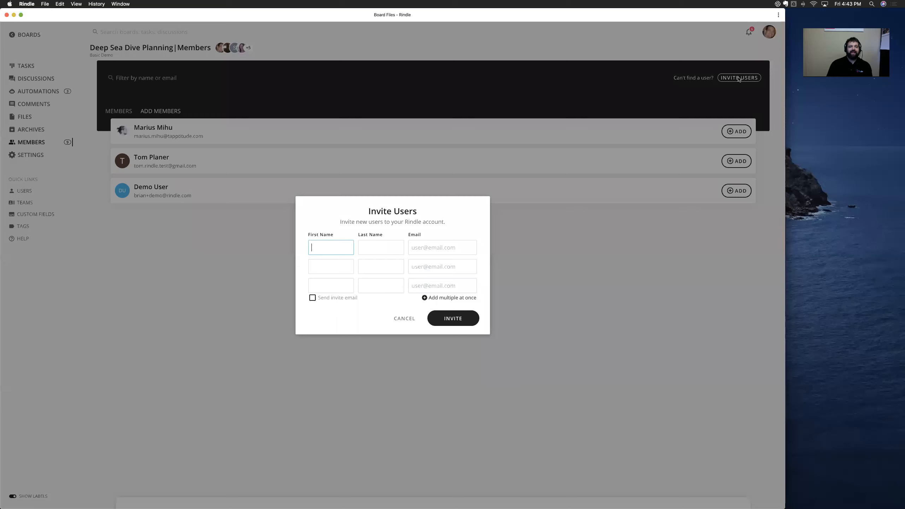
click(408, 323)
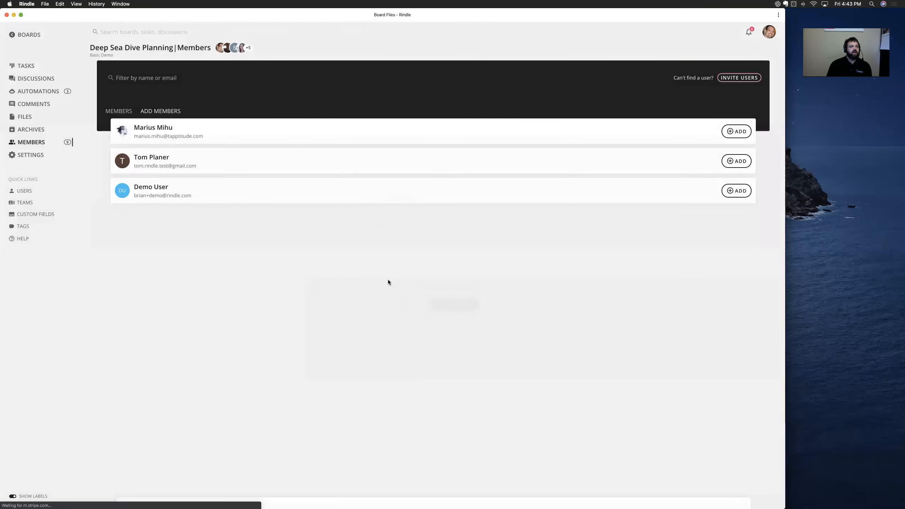
- Review the board's general settings, including its group, and inspect the inbound email address in its details
click(21, 156)
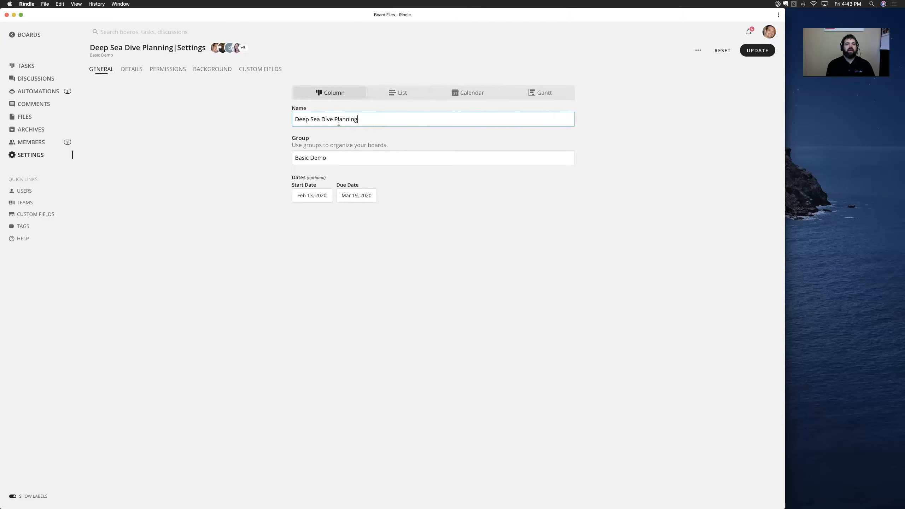
click(332, 159)
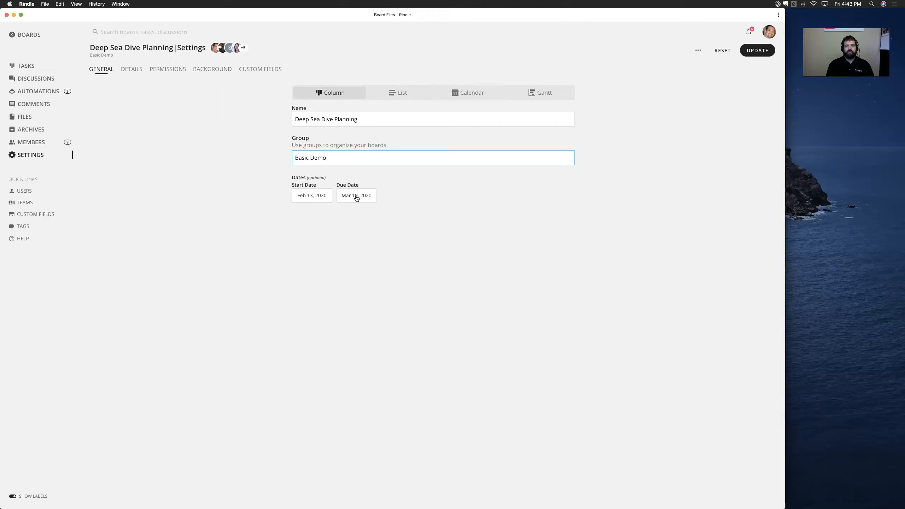
click(132, 69)
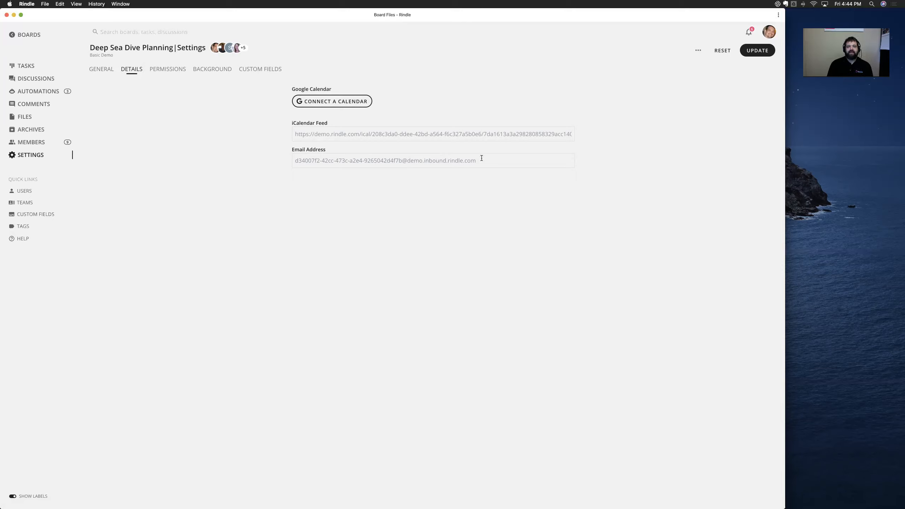
drag(455, 160, 292, 158)
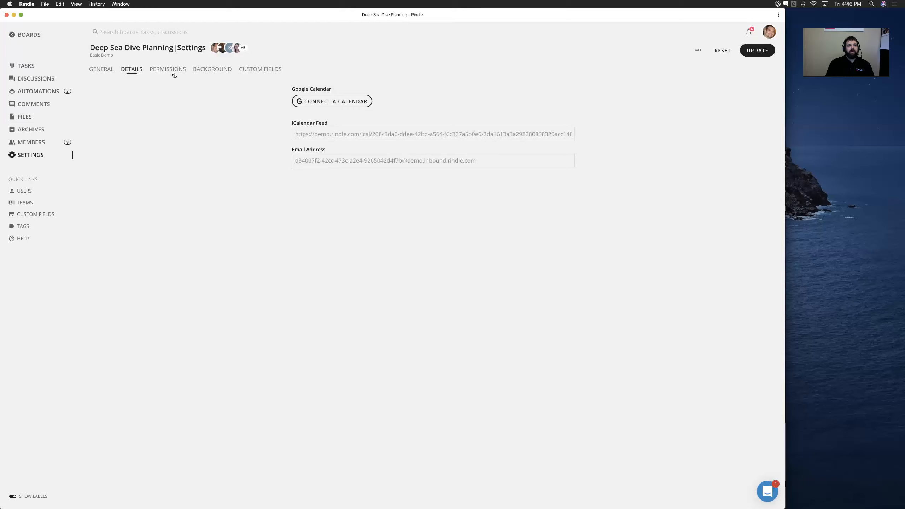
- Review the board's comment, automation and invitation permission options, keeping Board Members, Board Owners and Board Administrators respectively
click(171, 70)
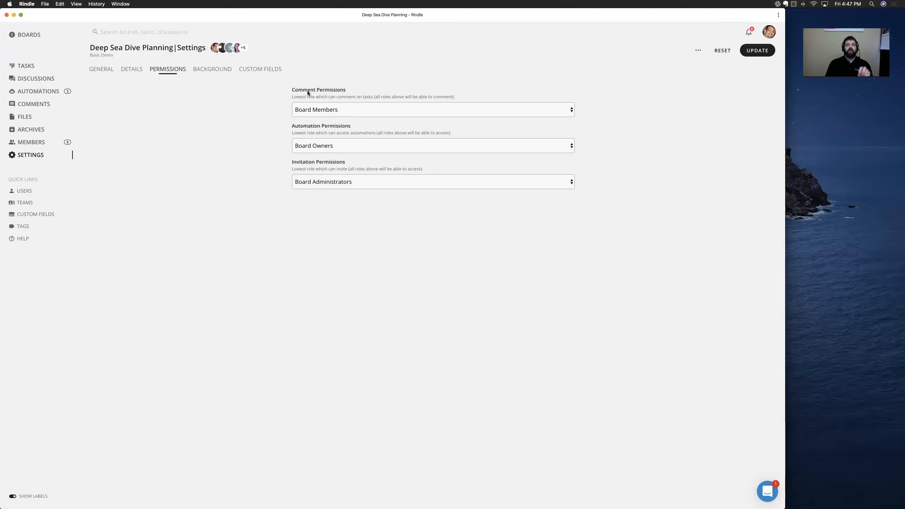
click(323, 111)
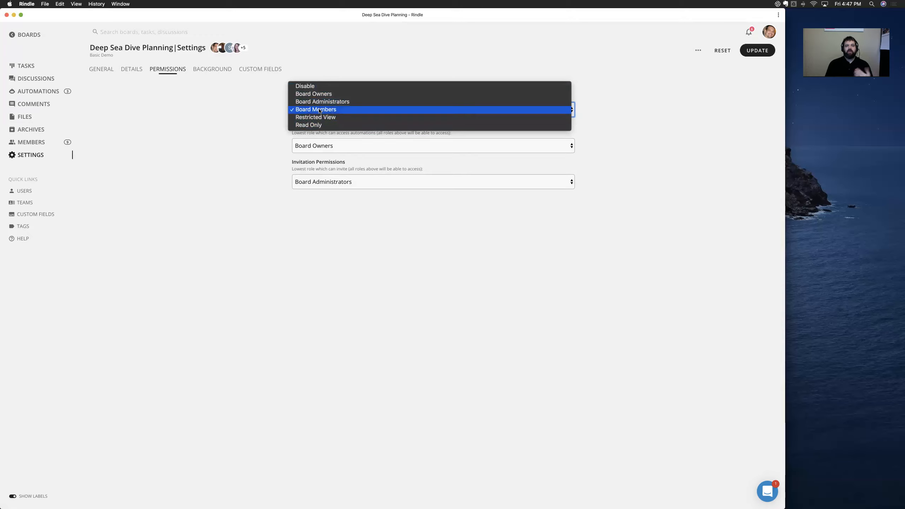
click(319, 110)
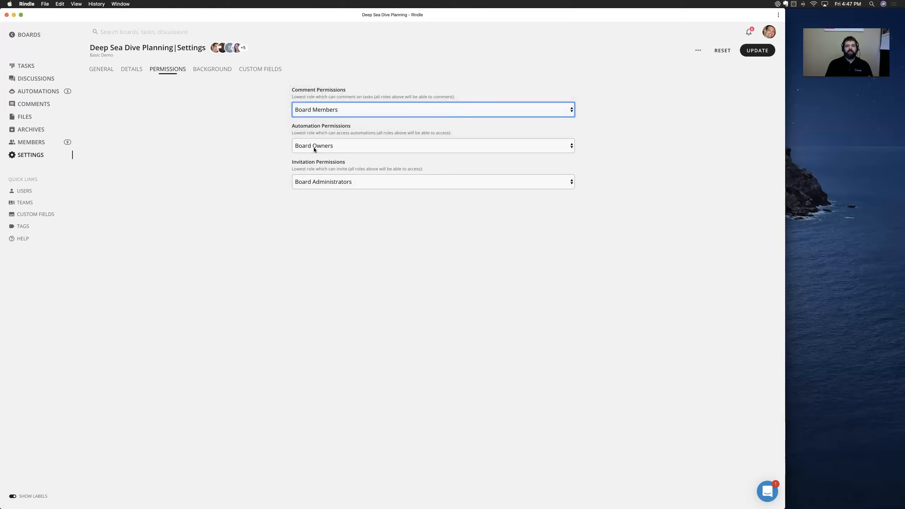
click(314, 149)
click(315, 148)
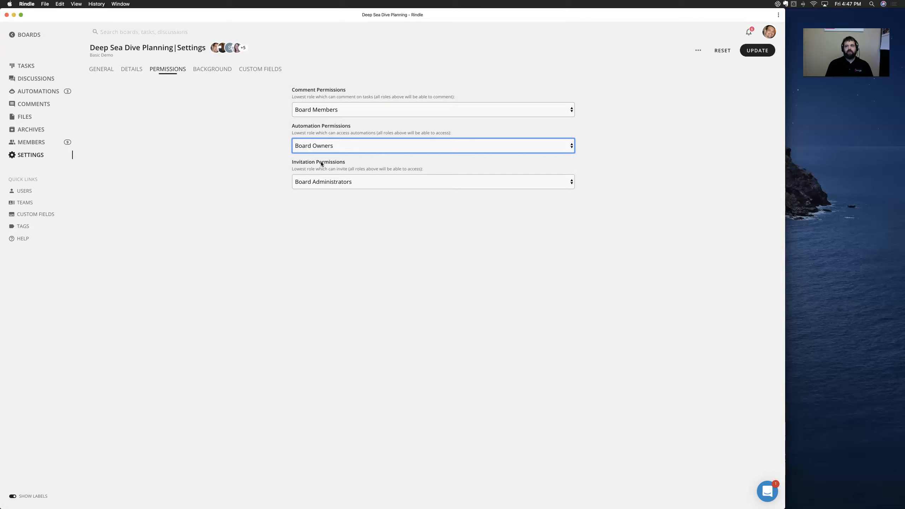
click(313, 182)
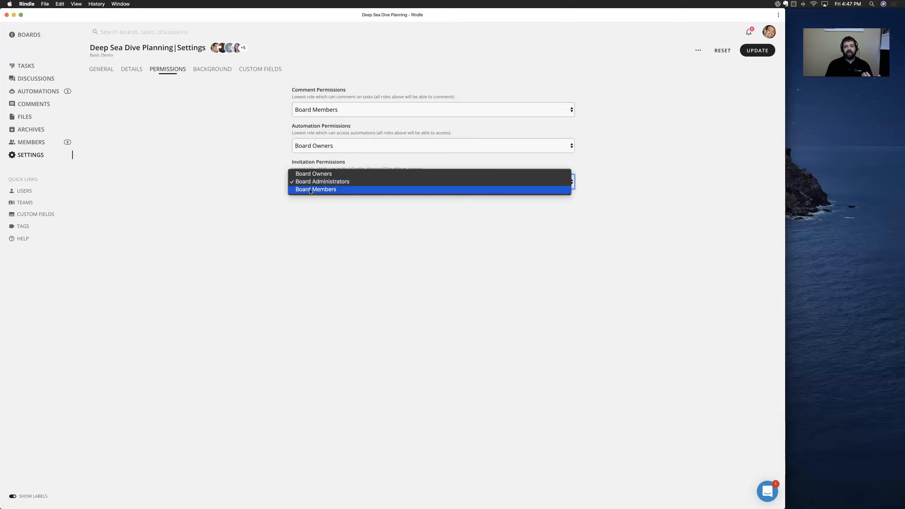
click(332, 215)
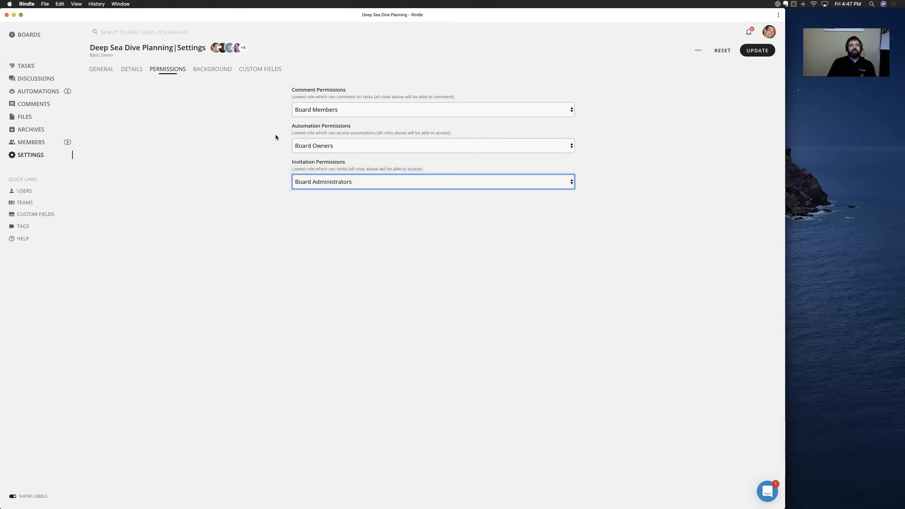
- Try the red-orange geometric background on the board and browse the other image, geometric and gradient backgrounds
click(199, 71)
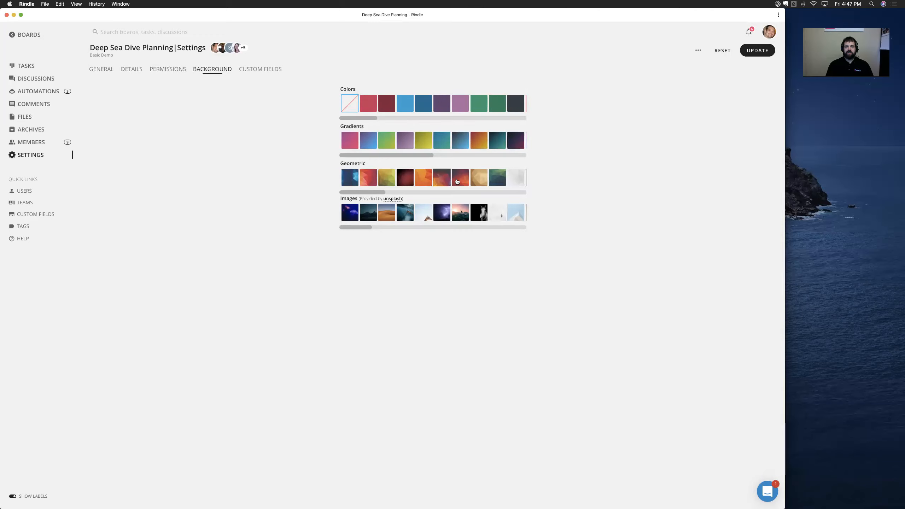
click(370, 180)
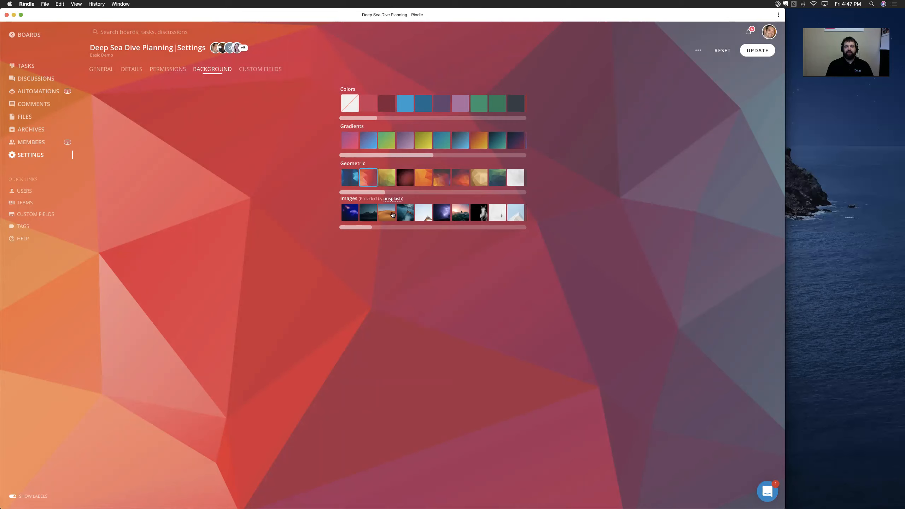
scroll(461, 212, right, 2)
scroll(462, 212, right, 6)
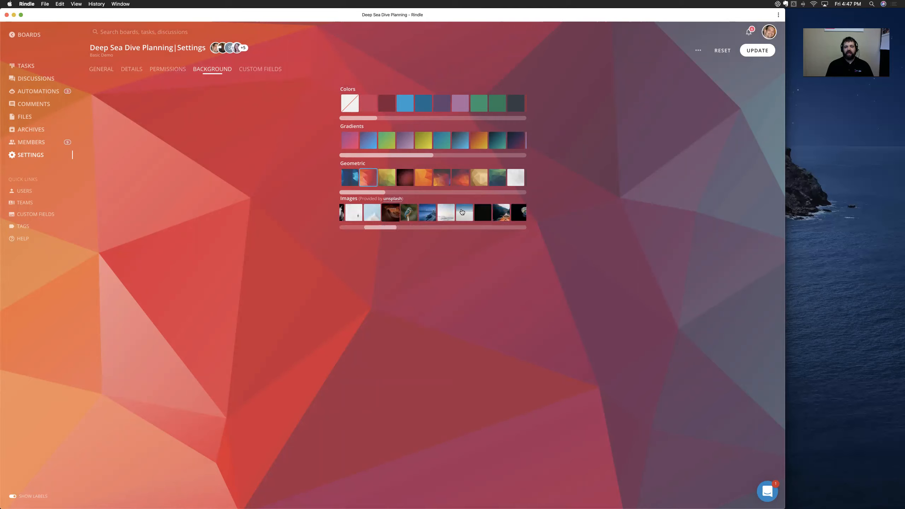
scroll(458, 178, right, 2)
scroll(459, 178, right, 5)
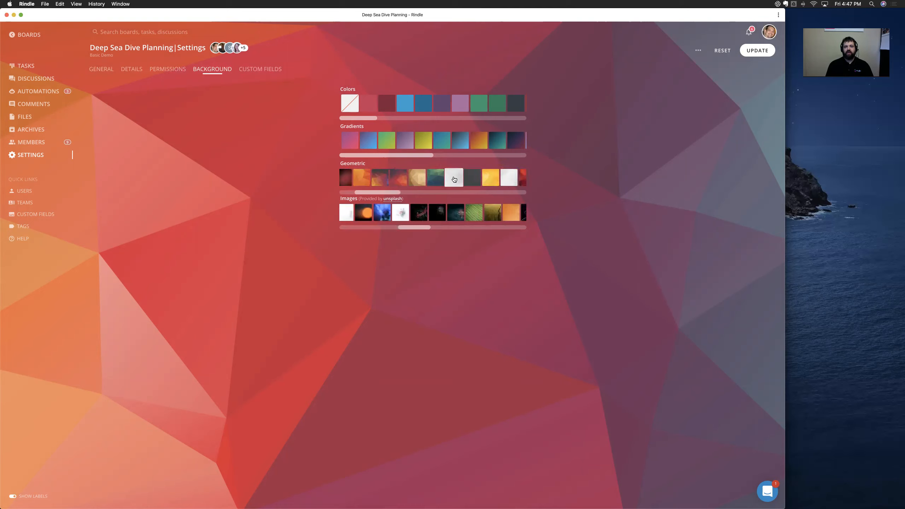
scroll(456, 157, right, 1)
scroll(456, 158, right, 4)
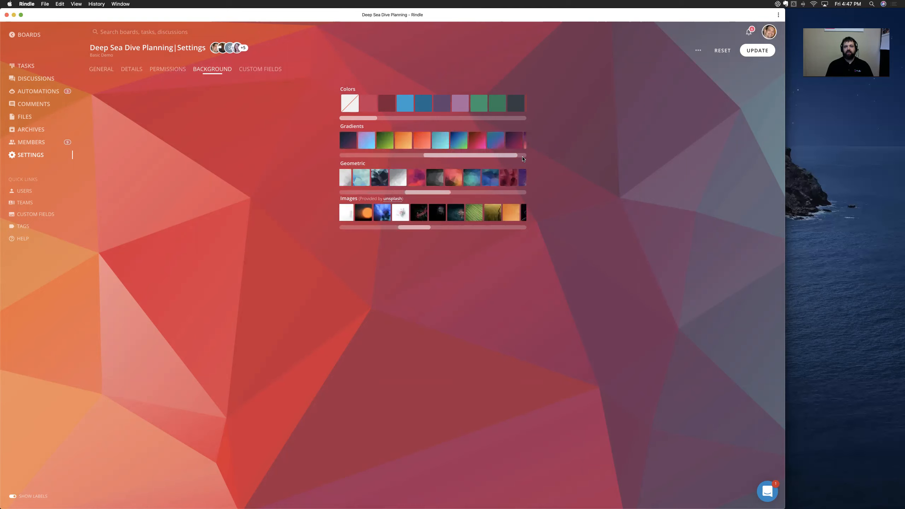
scroll(467, 182, right, 2)
scroll(467, 180, right, 6)
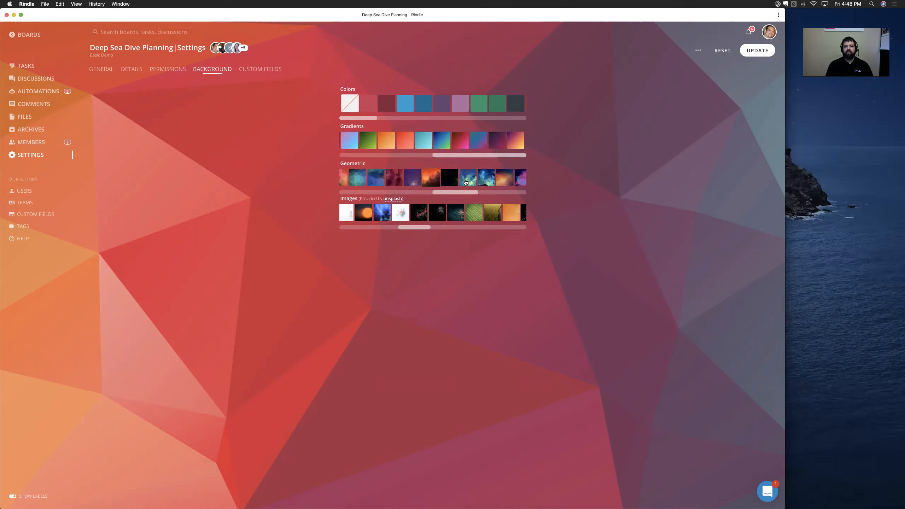
scroll(483, 213, right, 3)
scroll(485, 213, right, 10)
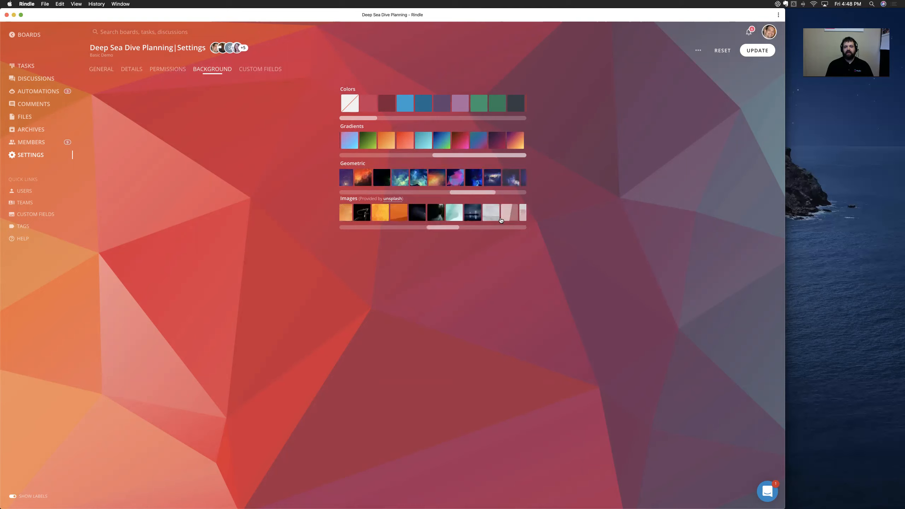
scroll(492, 214, right, 6)
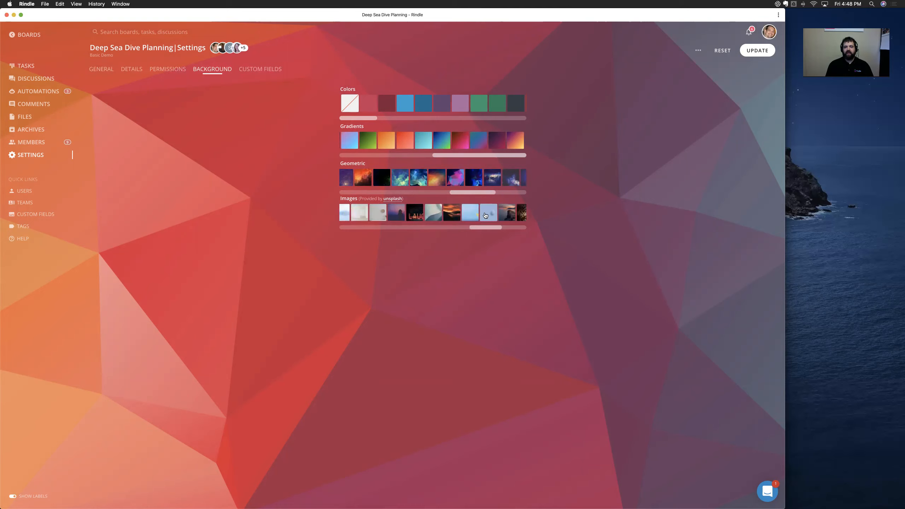
- Try the coastal village sunset image as the board background and restore the blank background
click(488, 213)
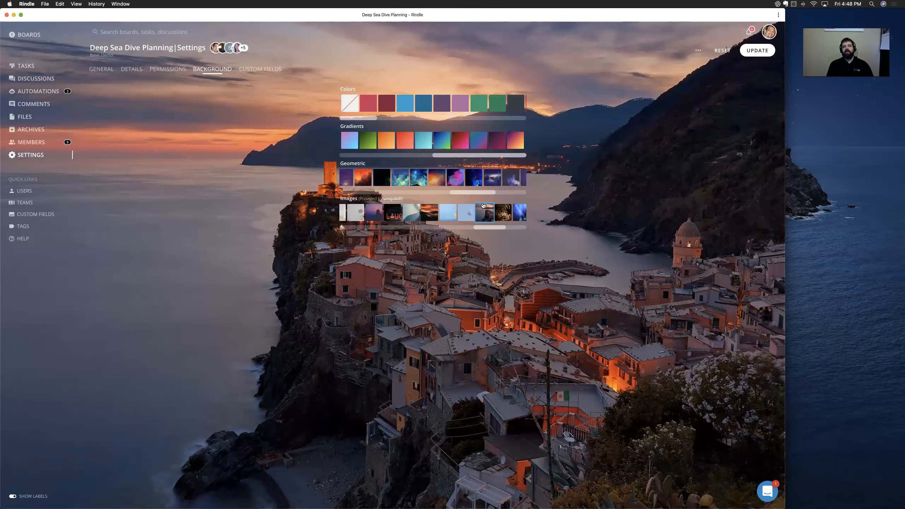
click(342, 107)
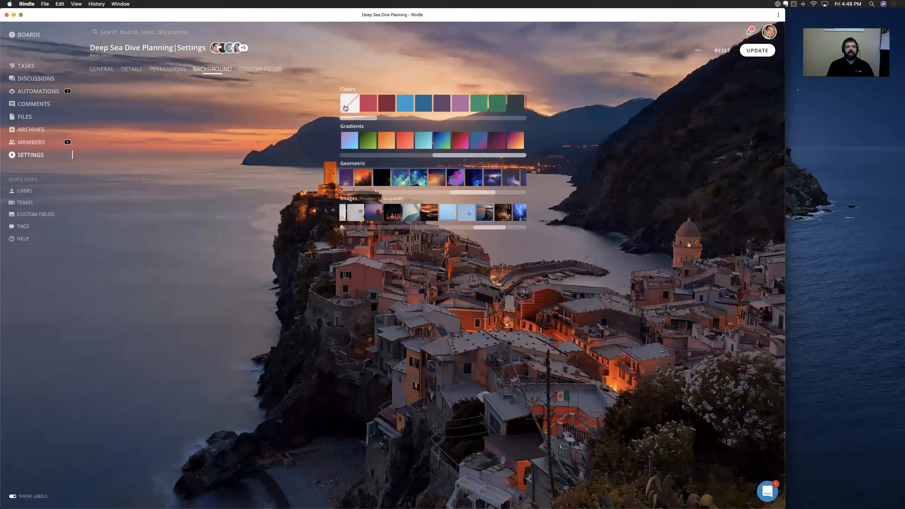
- Set the board's Priority custom field to show on the task face
click(255, 70)
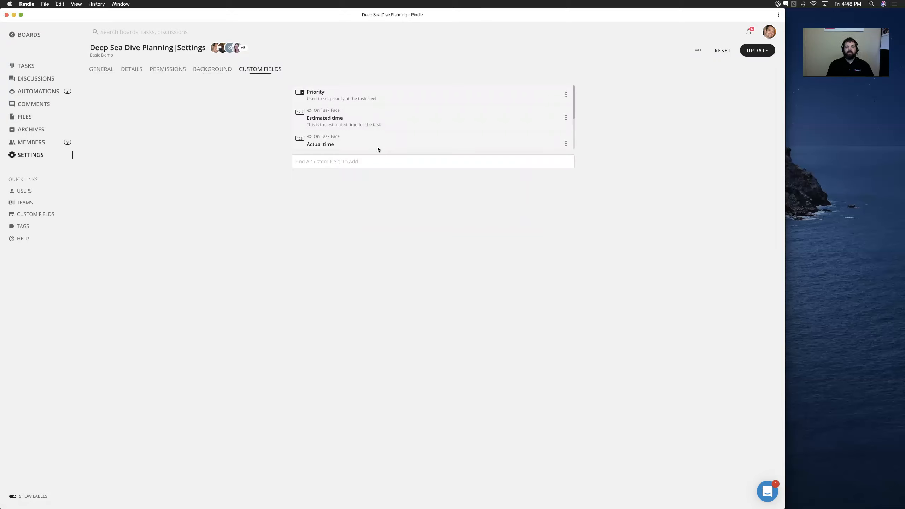
click(565, 94)
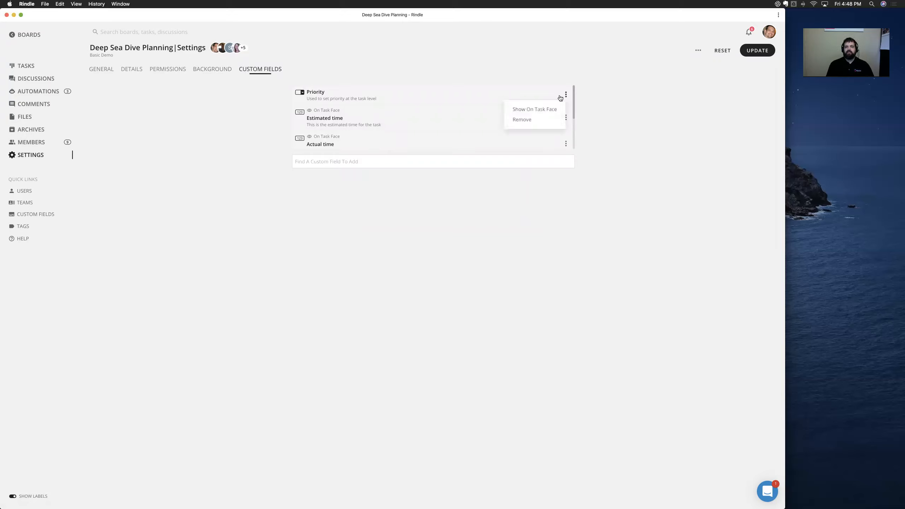
click(534, 111)
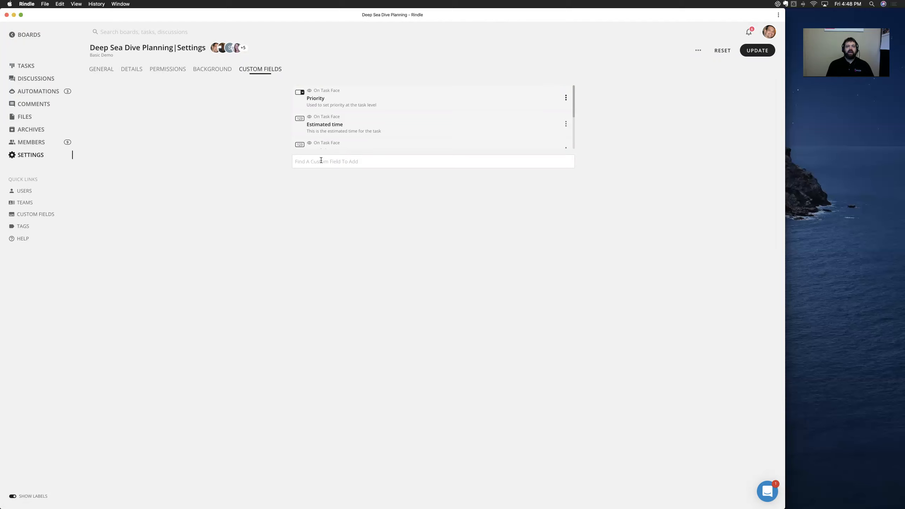
- Browse the custom fields available to add to the board and close the list without adding any
click(321, 160)
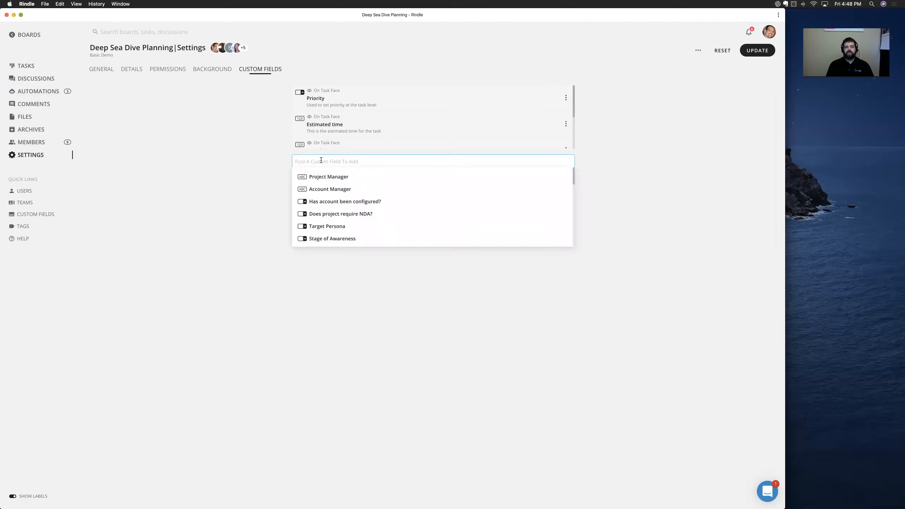
scroll(332, 213, down, 5)
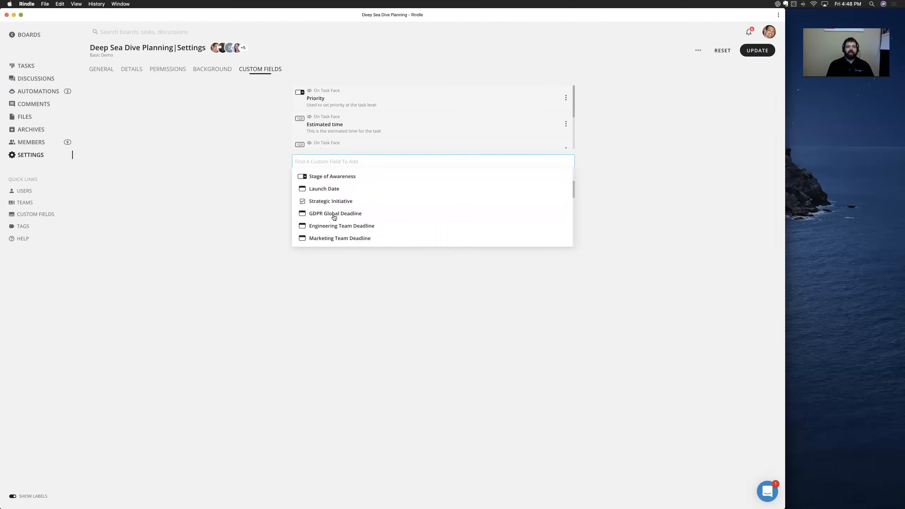
scroll(333, 217, down, 10)
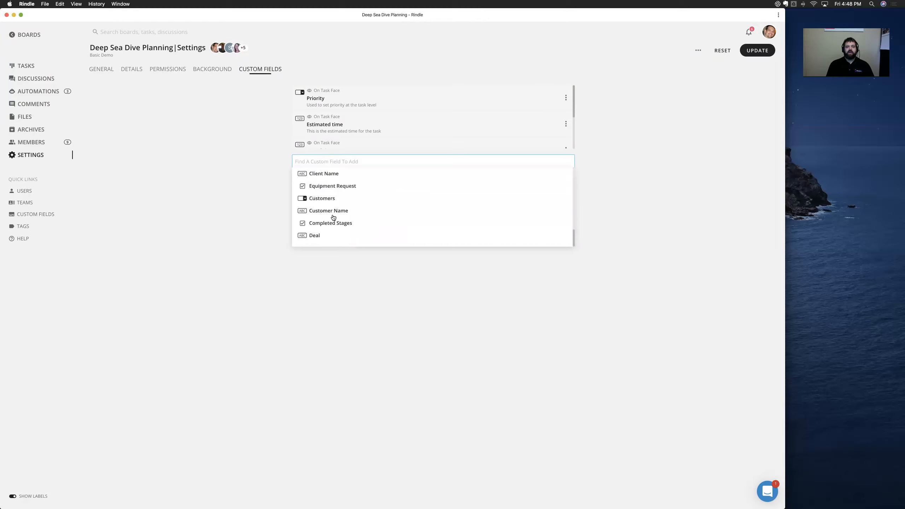
scroll(332, 213, up, 8)
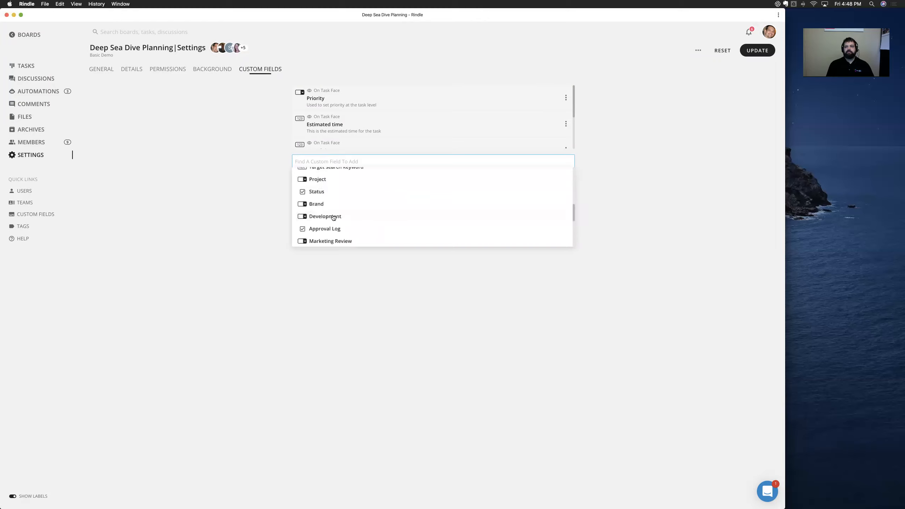
click(281, 124)
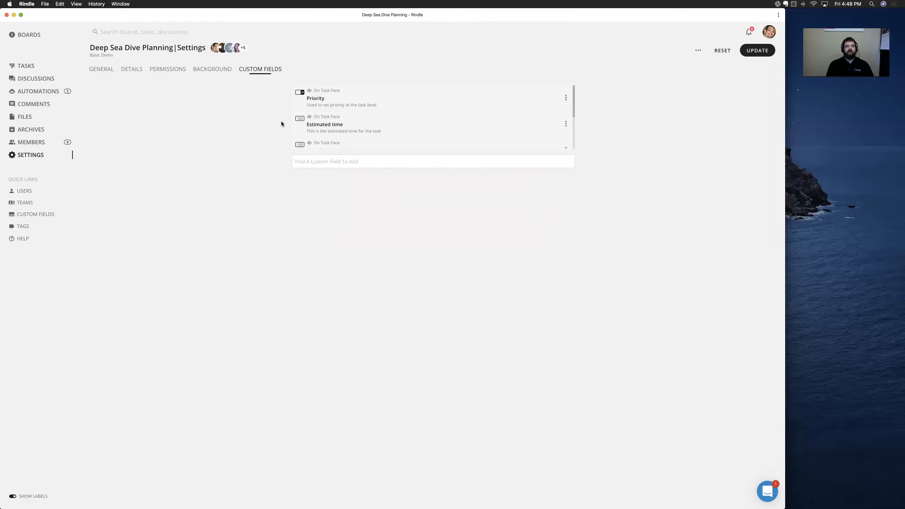
- Return to the overview of all boards and start a new standard board named Test
click(32, 66)
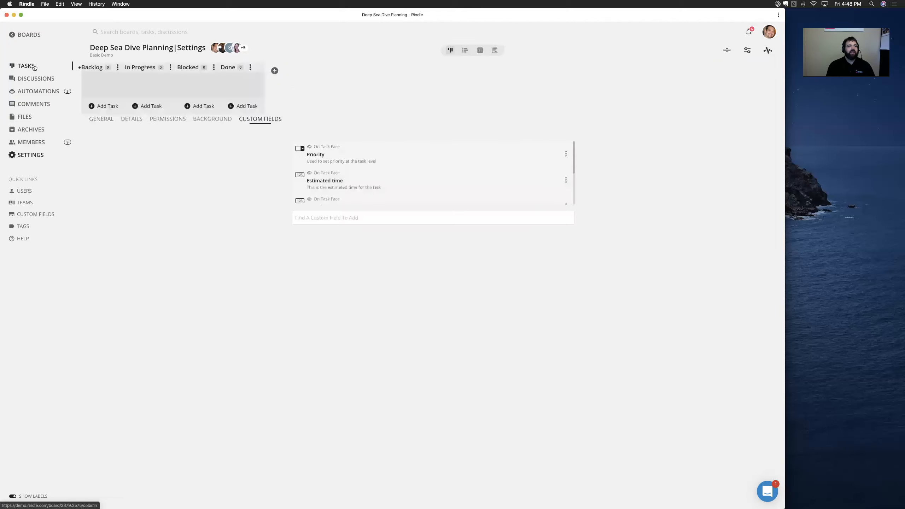
click(36, 37)
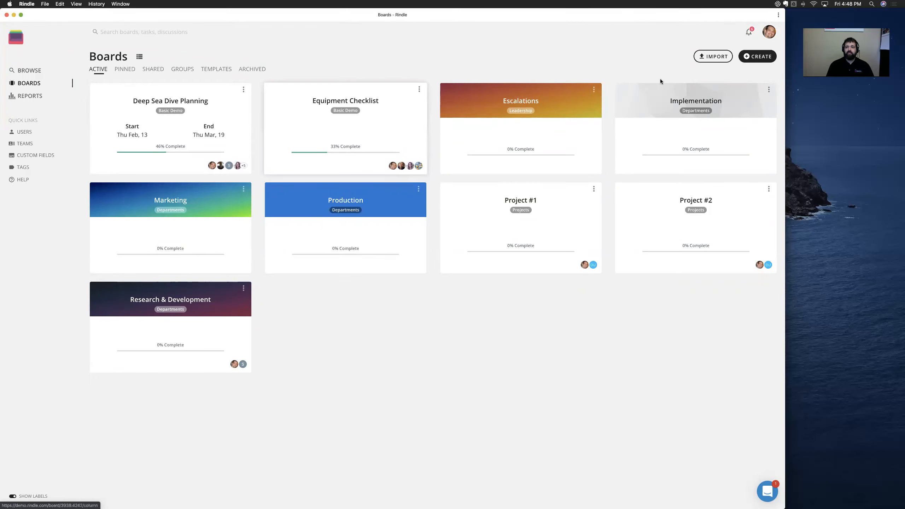
click(756, 58)
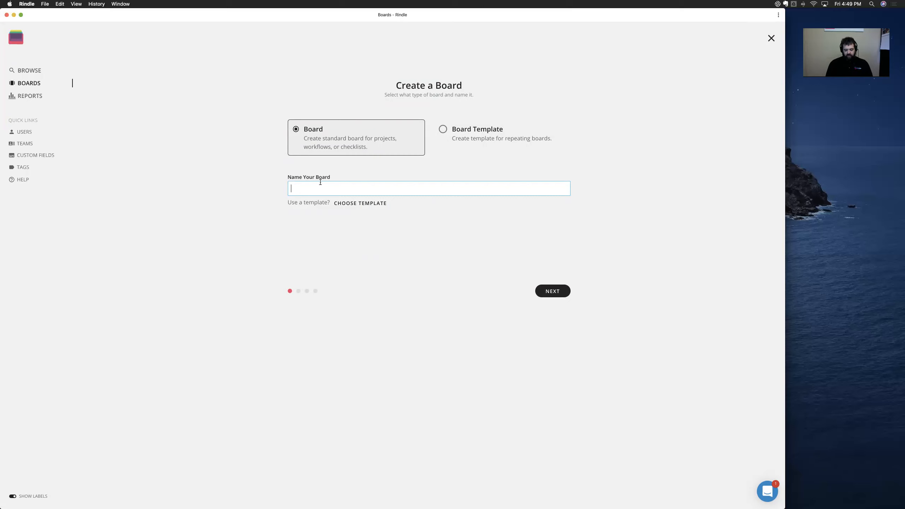
text(est)
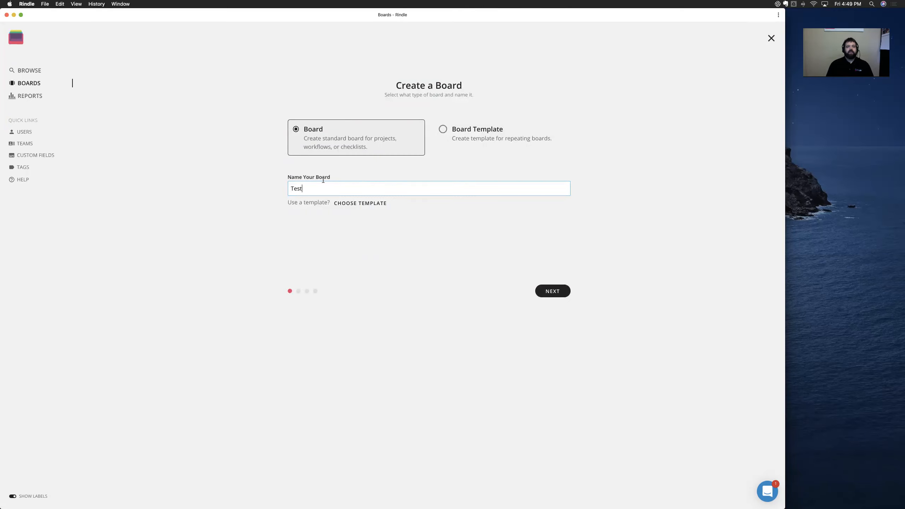
- Look through the Rindle templates, base the new board on the account's own Phased project template, and continue to the display information
click(351, 203)
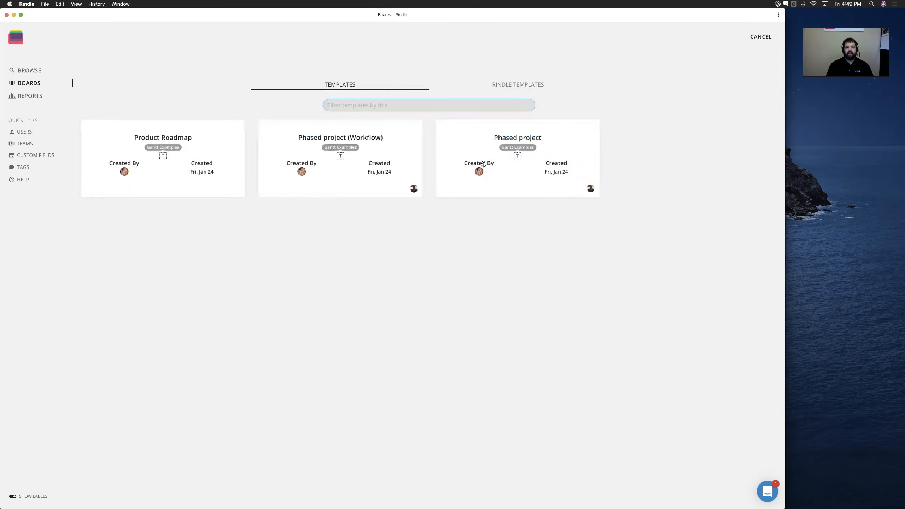
click(507, 84)
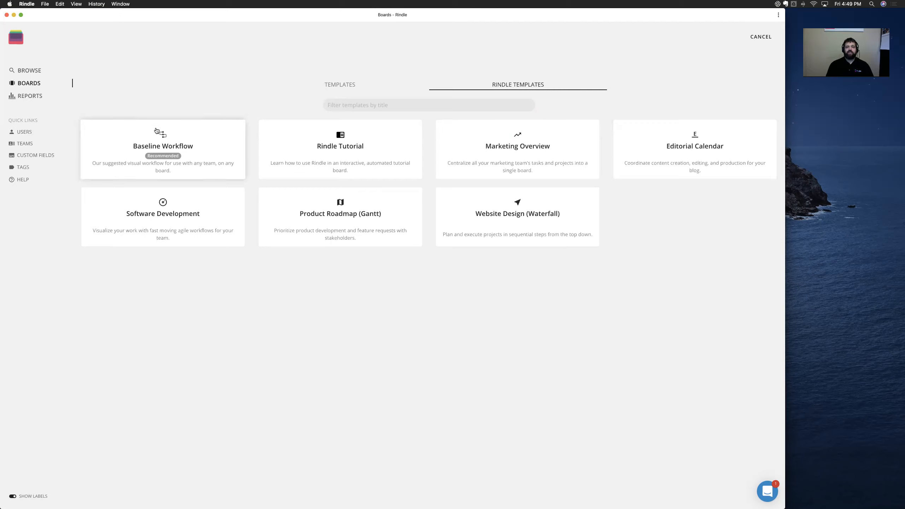
click(349, 85)
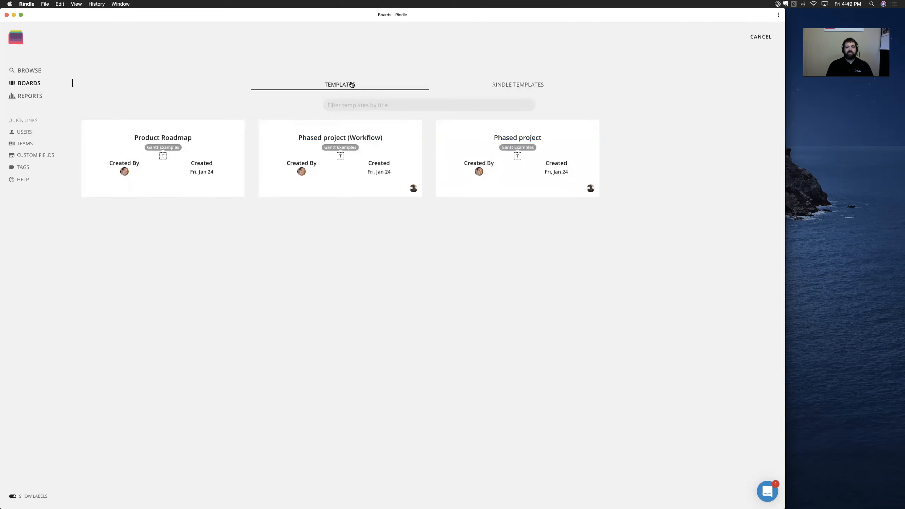
click(520, 152)
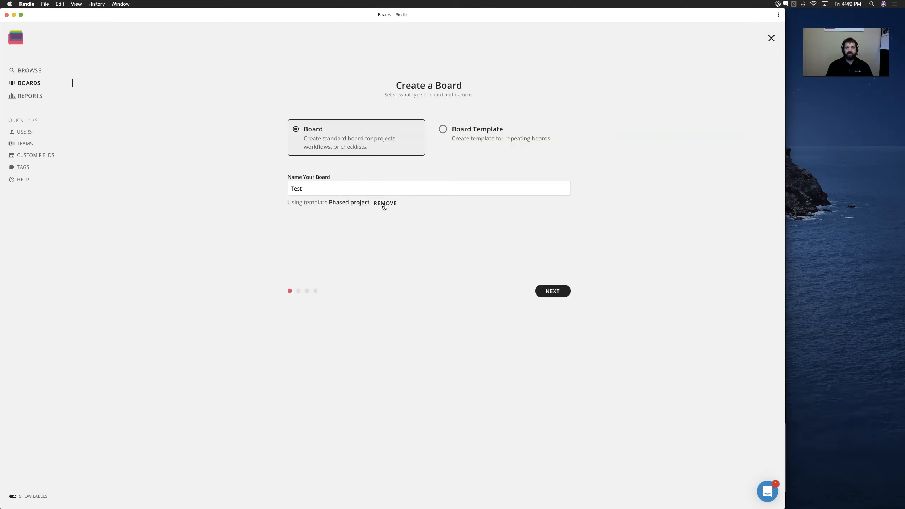
click(551, 290)
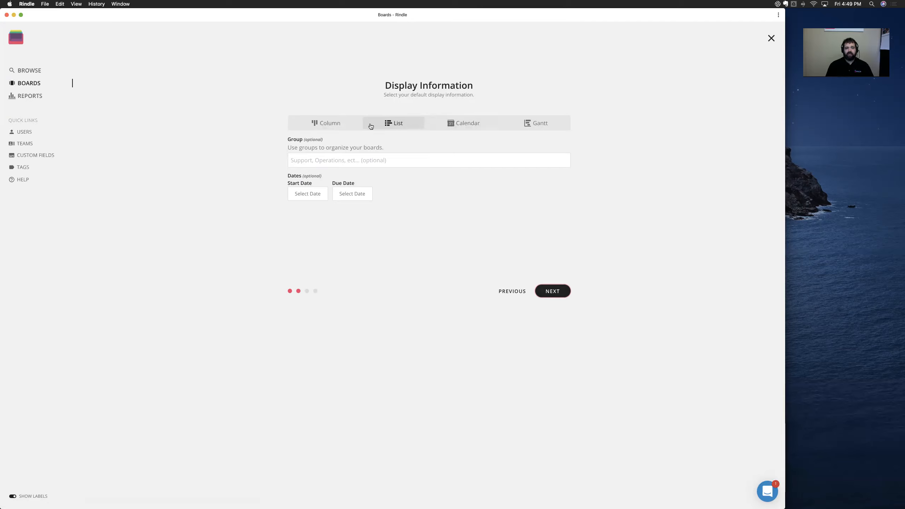
- Leave the group and dates empty, give the new board the orange geometric background, and continue to adding users
click(310, 157)
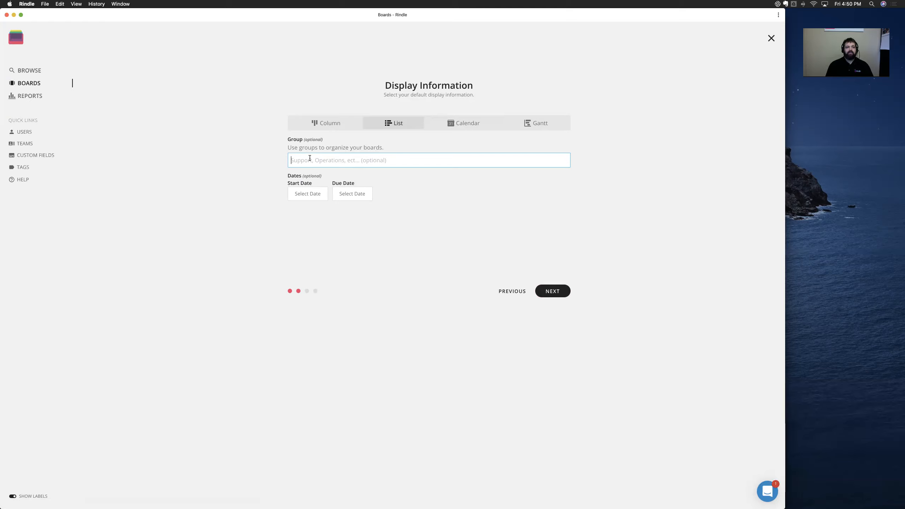
click(314, 197)
click(351, 195)
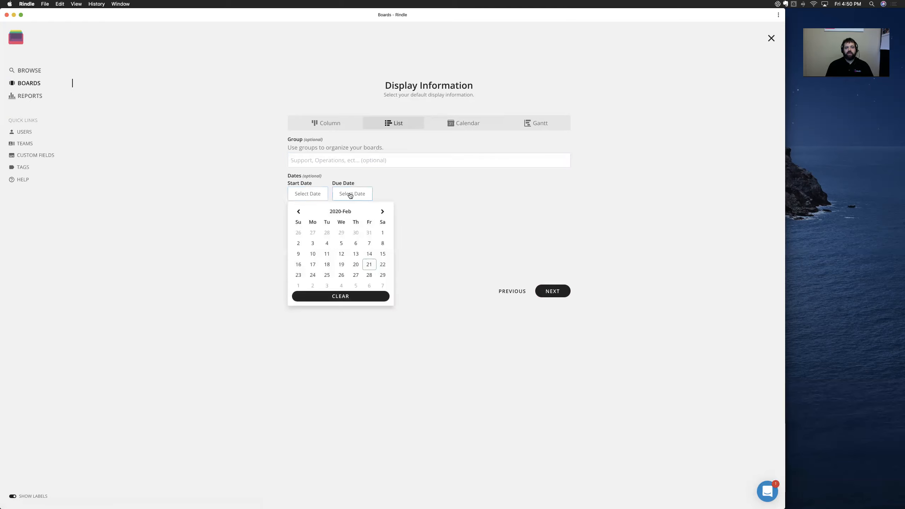
click(487, 208)
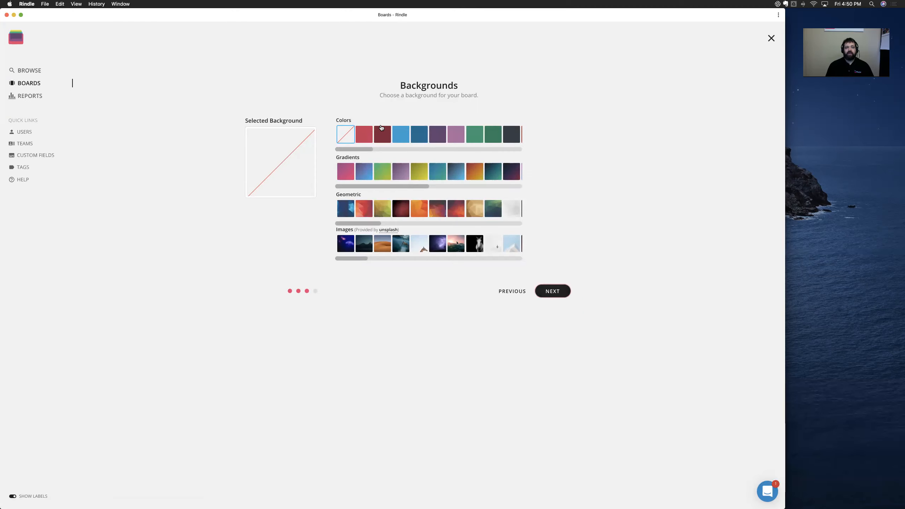
click(421, 213)
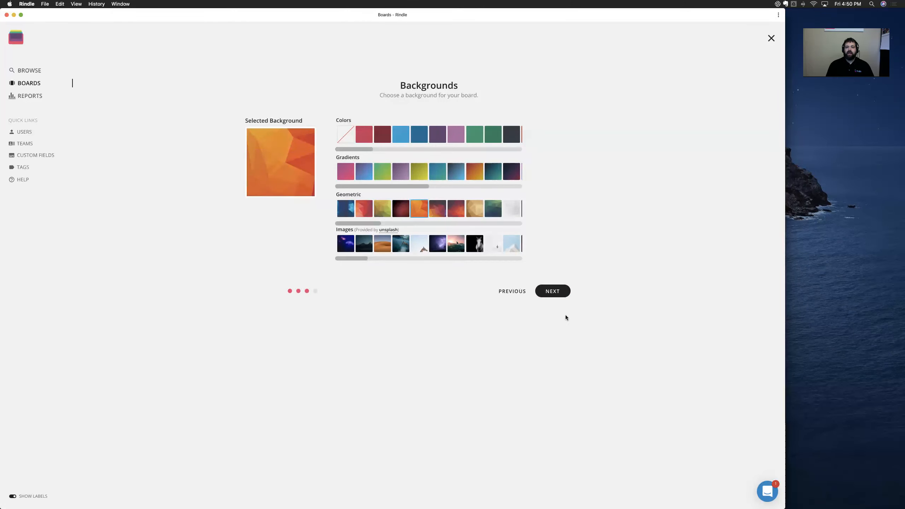
click(553, 292)
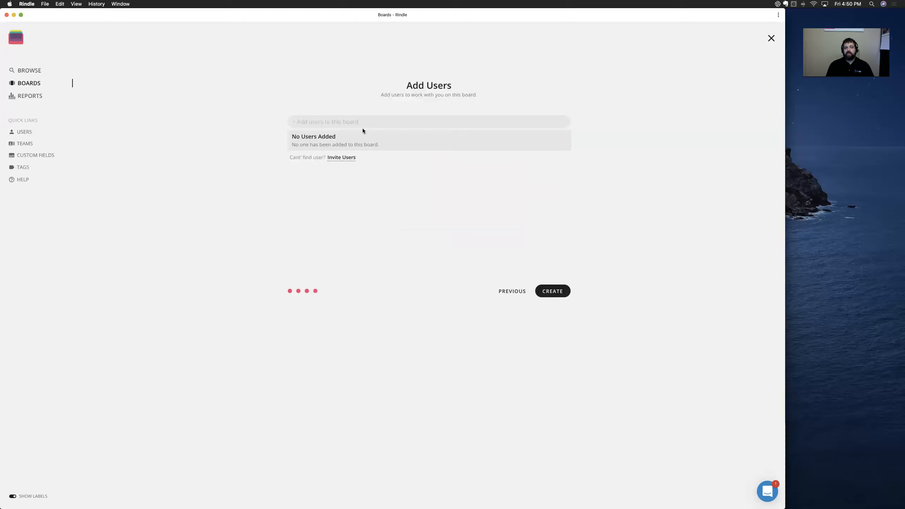
- Add one user to the new board and create it
click(331, 121)
click(326, 138)
click(369, 217)
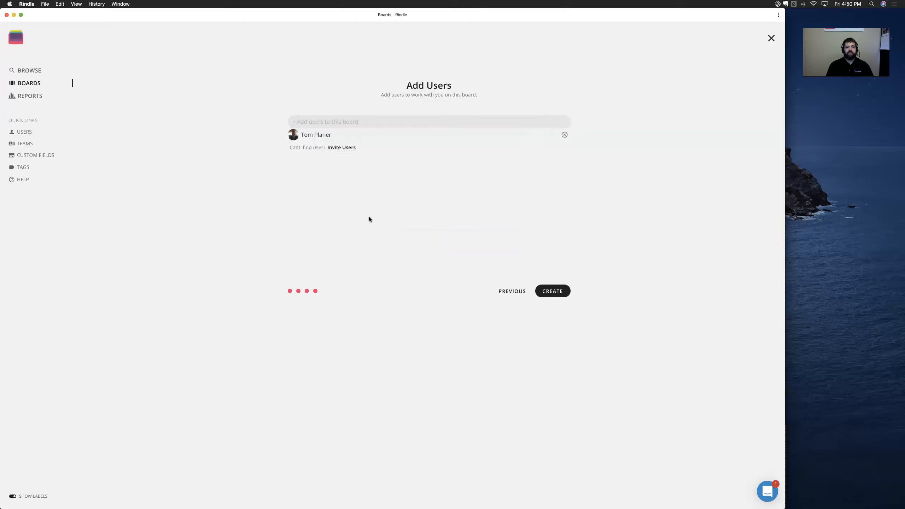
click(547, 289)
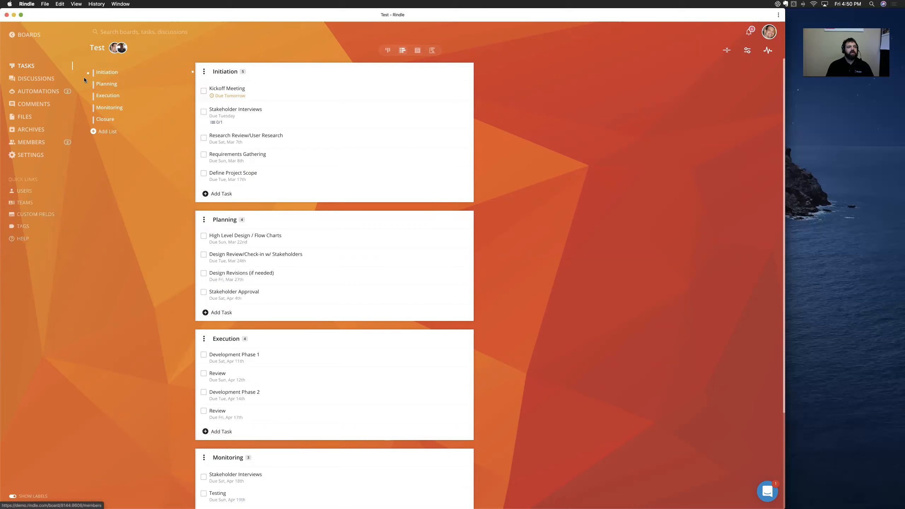
- Return to the overview of all boards, look at the file sources offered for importing, and close the import without choosing one
click(22, 36)
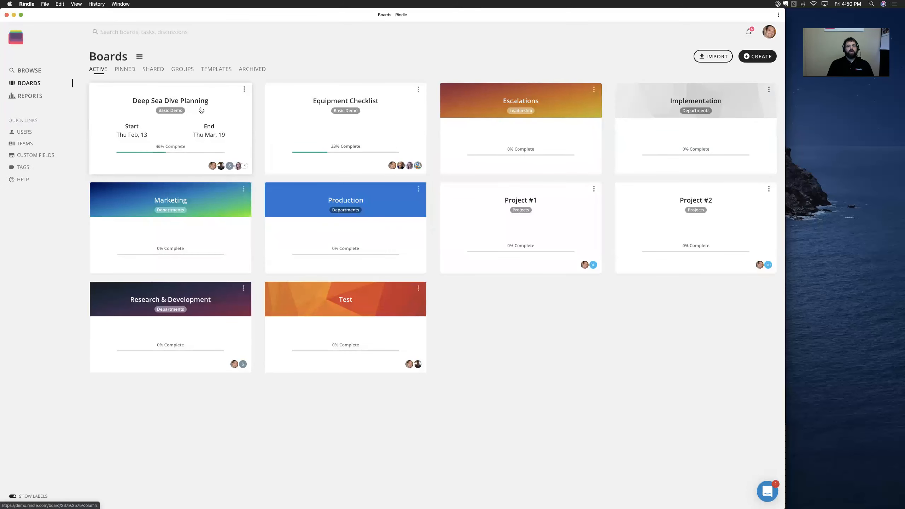
click(707, 58)
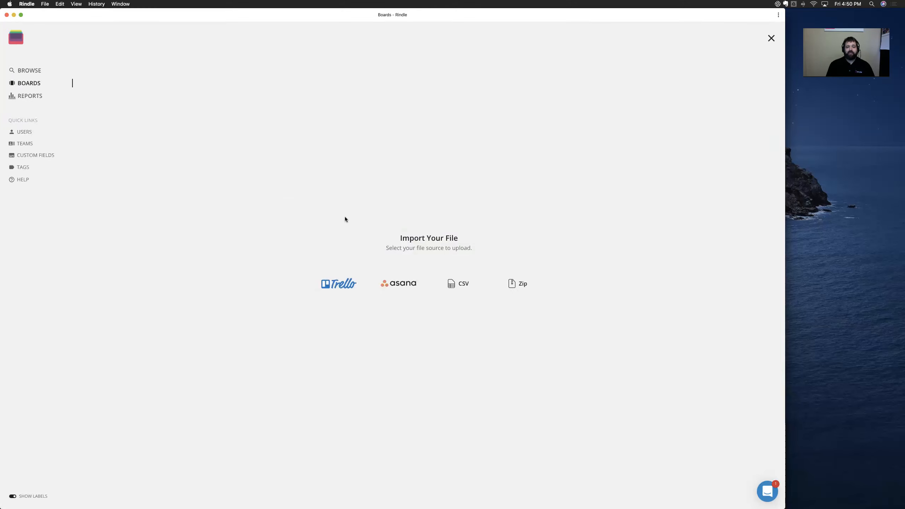
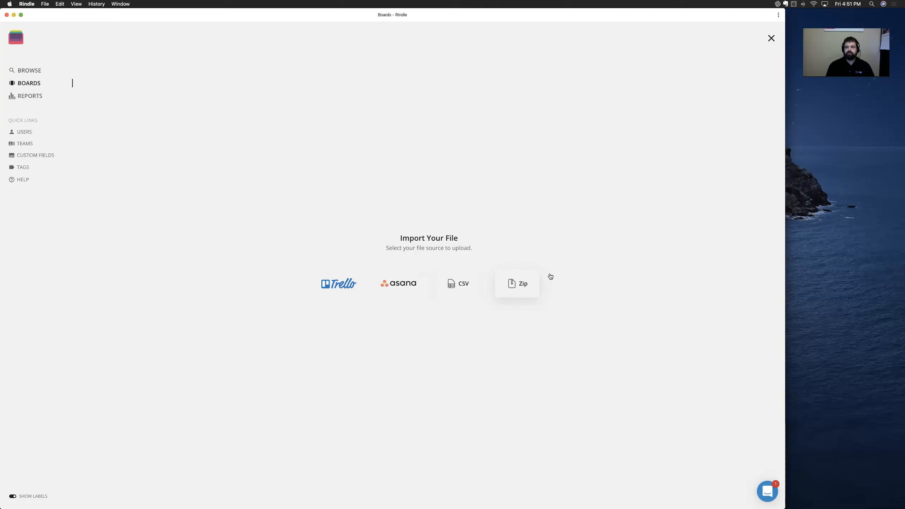
click(771, 38)
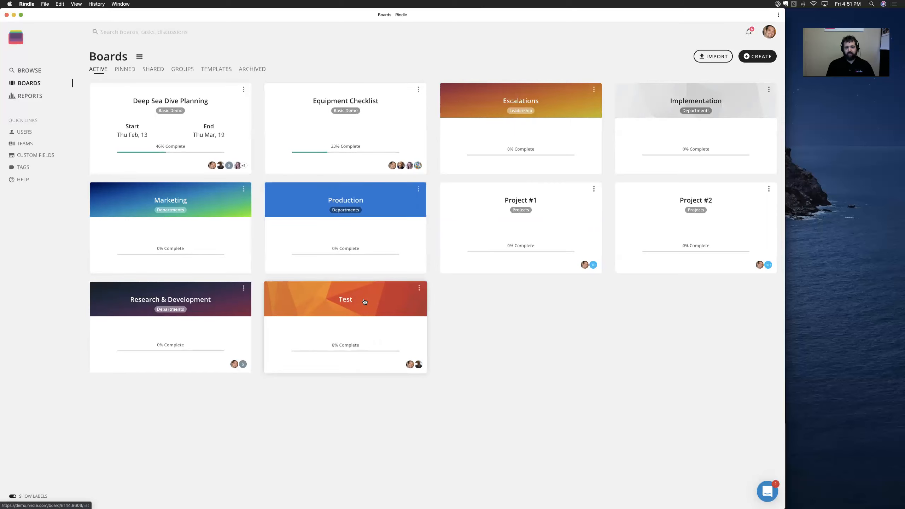
- Pin the Test board and show the pinned boards
click(419, 288)
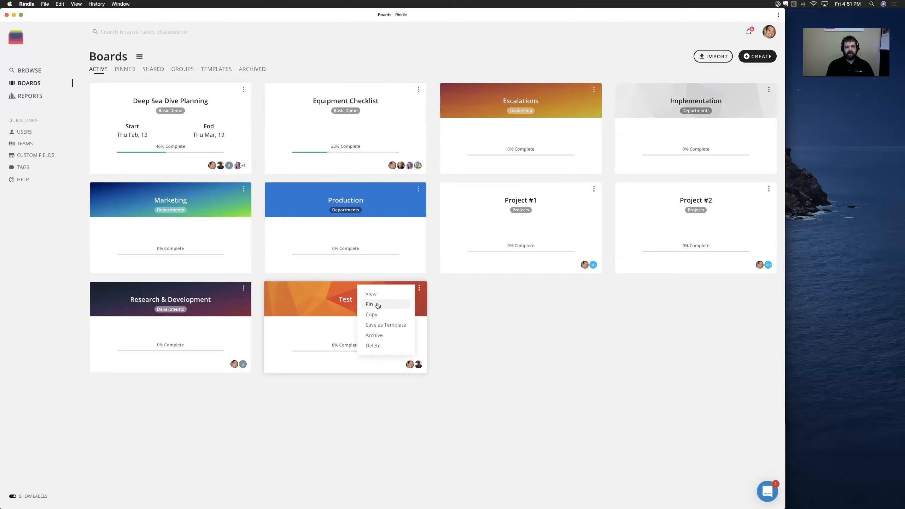
click(378, 304)
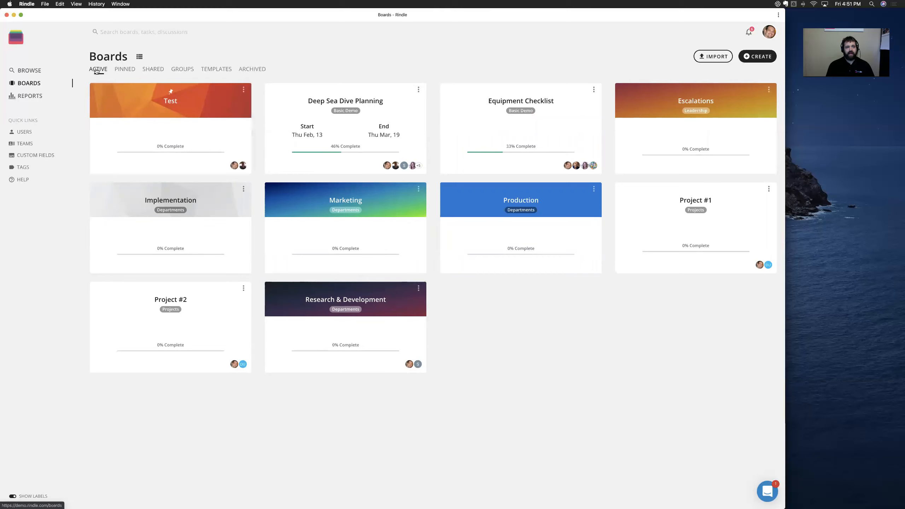
click(125, 69)
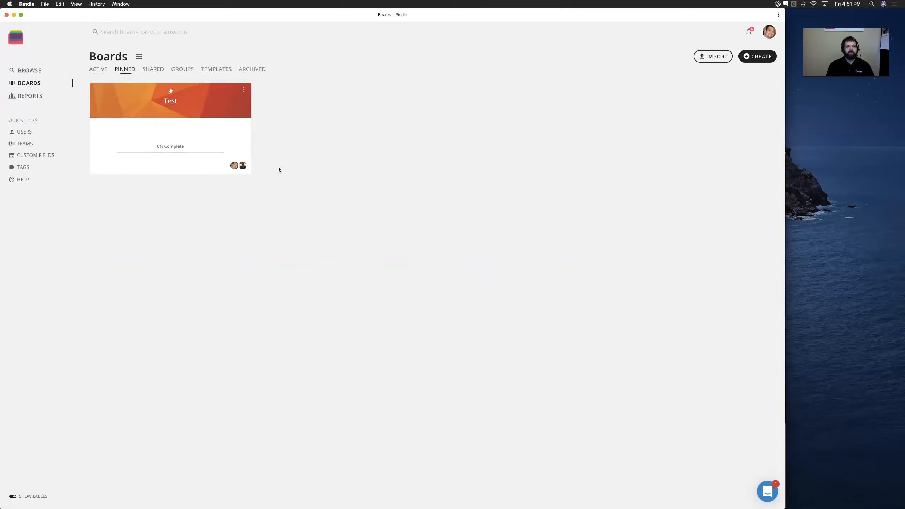
- Look through the shared boards, the boards by group and the board templates, and return to the active boards
click(157, 70)
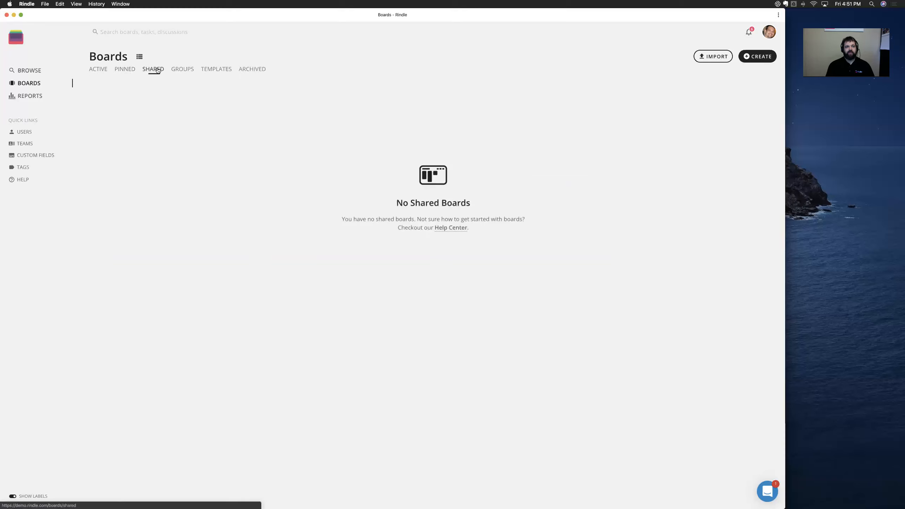
click(178, 72)
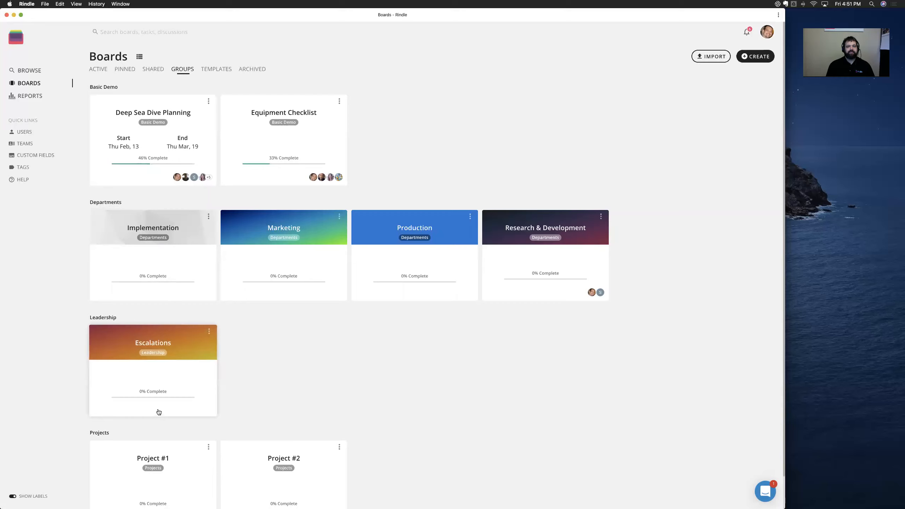
click(221, 71)
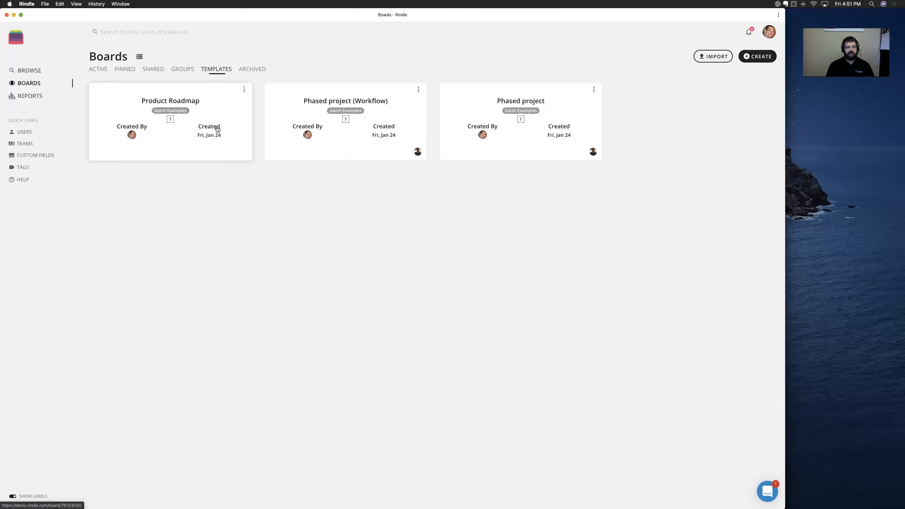
click(101, 71)
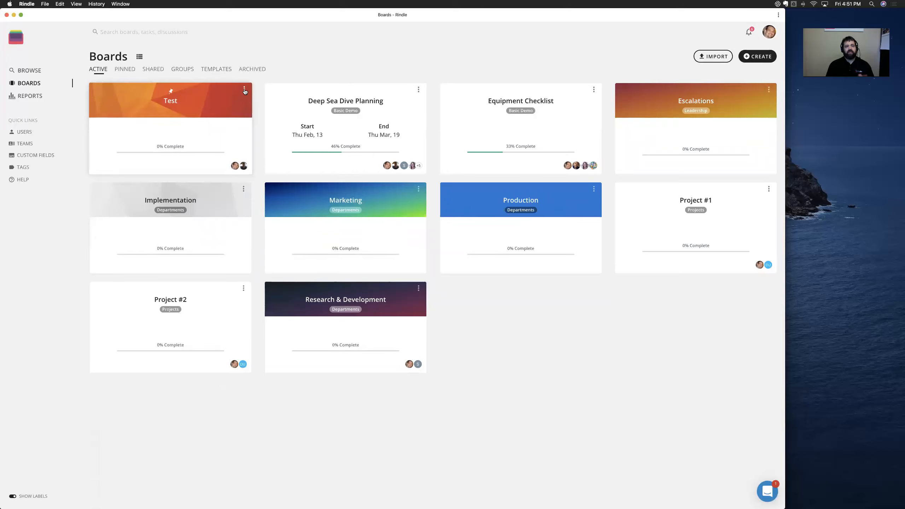
- Examine the options for the Test board and the archived Work in Progress board, and return to the active boards
click(244, 90)
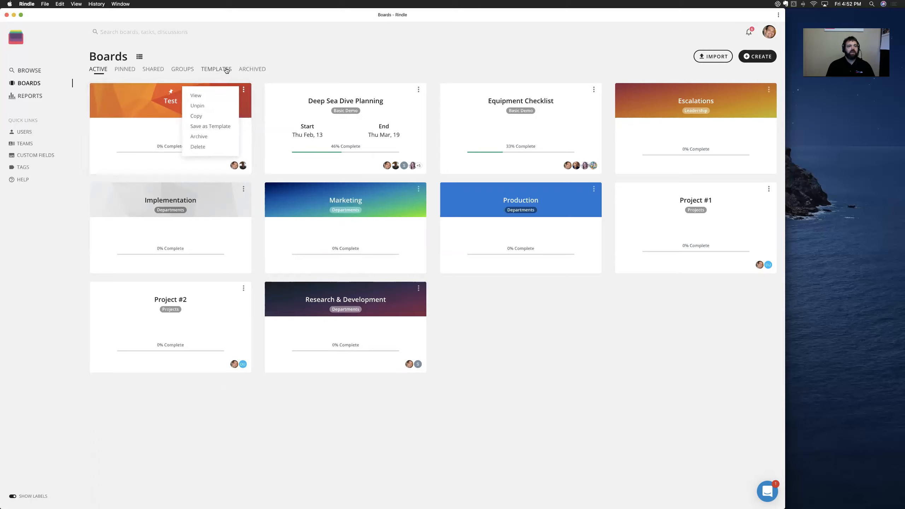
click(245, 69)
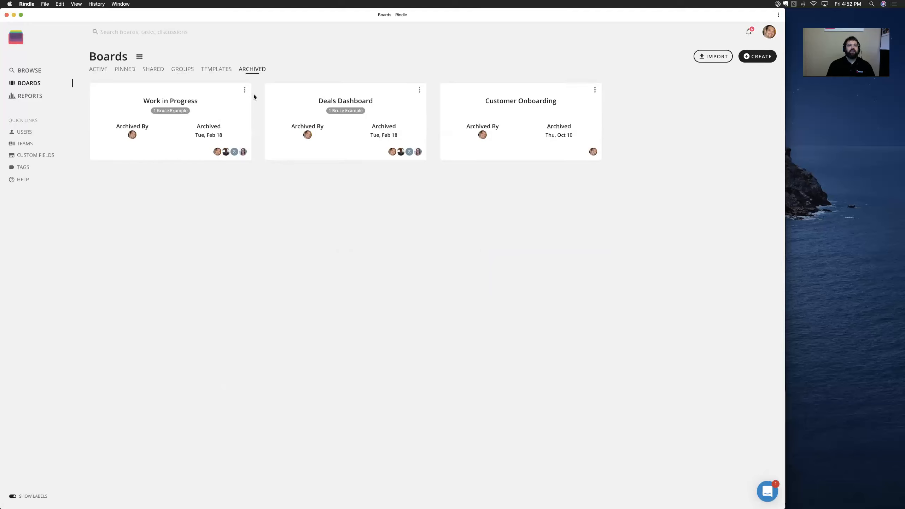
click(244, 90)
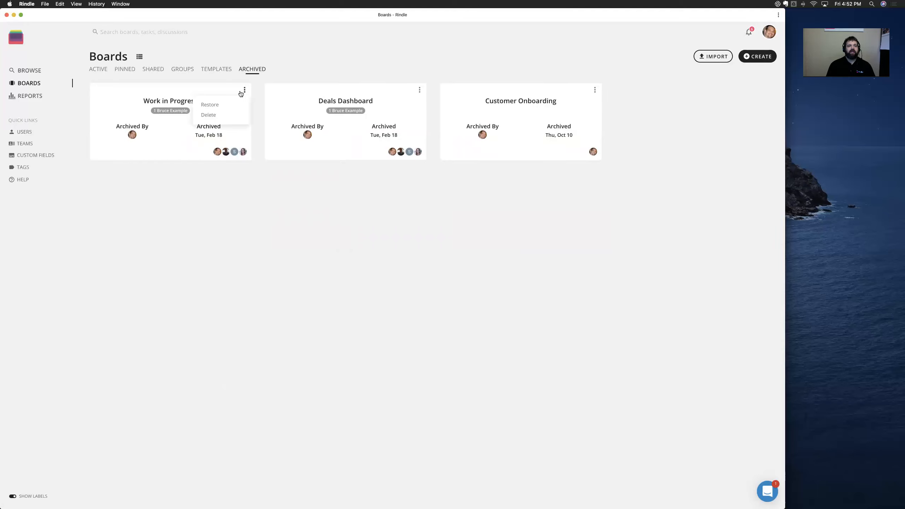
click(245, 208)
click(100, 71)
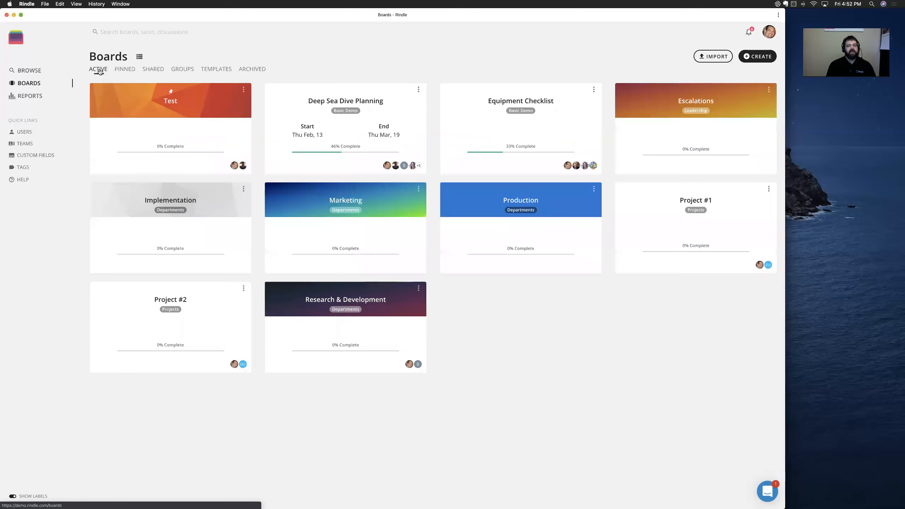
- Search for Research, look through the task, board and discussion results, and return to the active boards
click(118, 38)
text(Resear)
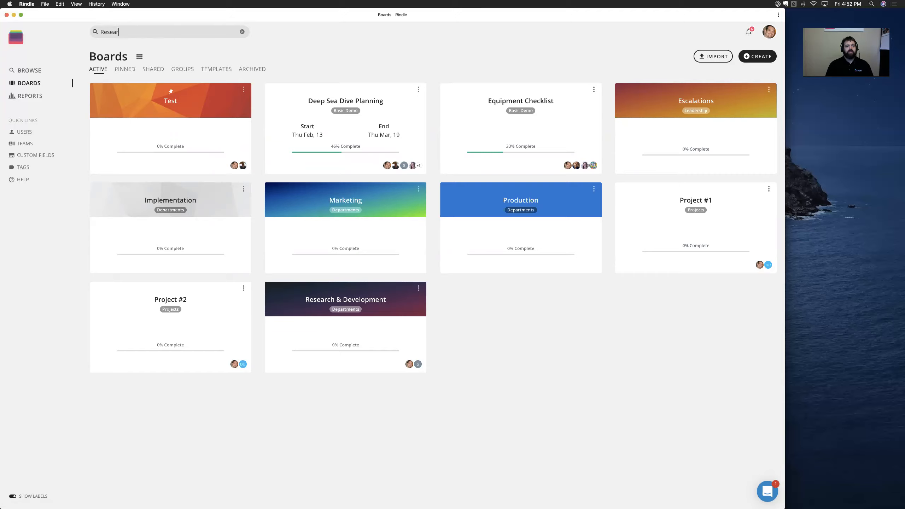
text(ch)
key(Return)
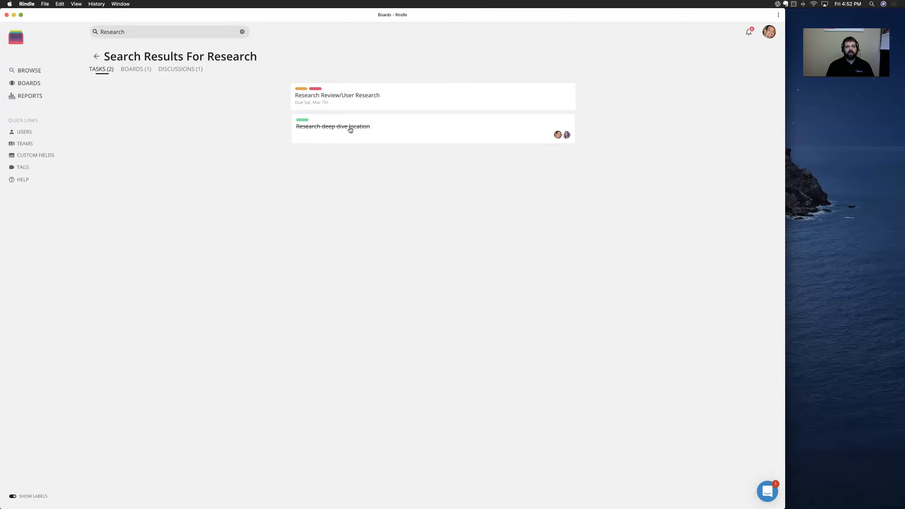
click(142, 71)
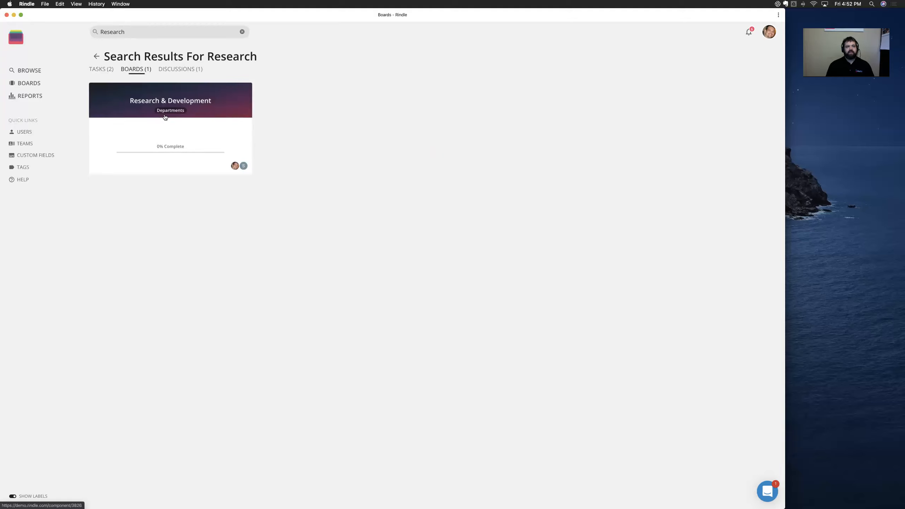
click(185, 72)
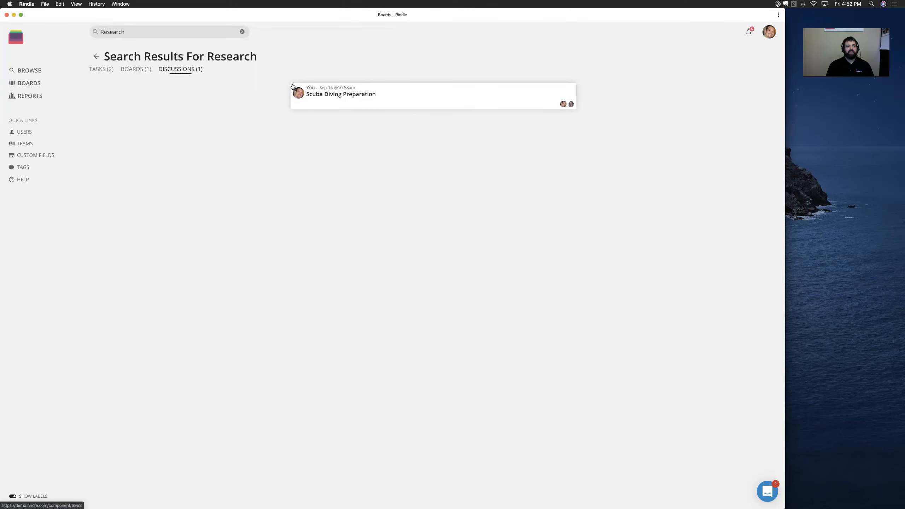
click(97, 57)
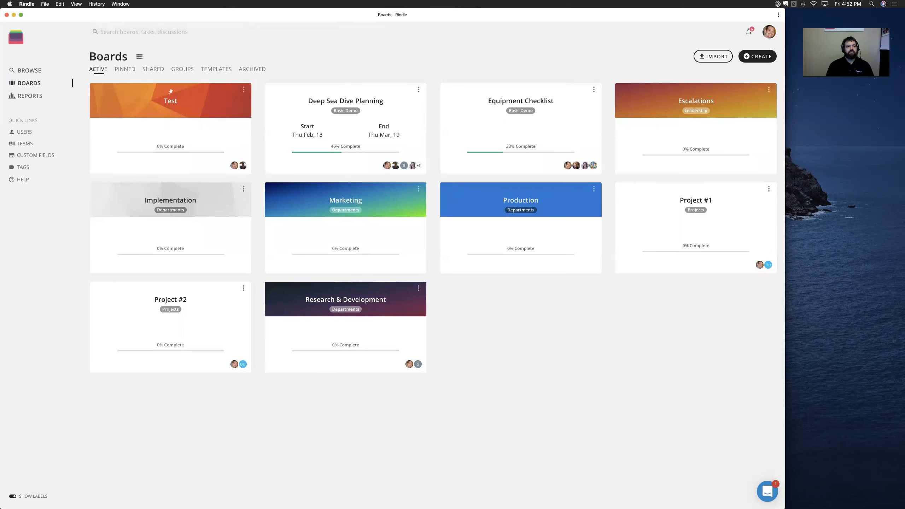
- In the notifications, mark the BLOCKED ISSUE automation as read, and star the Document the Journey 15-minute reminder and mark it read
click(750, 33)
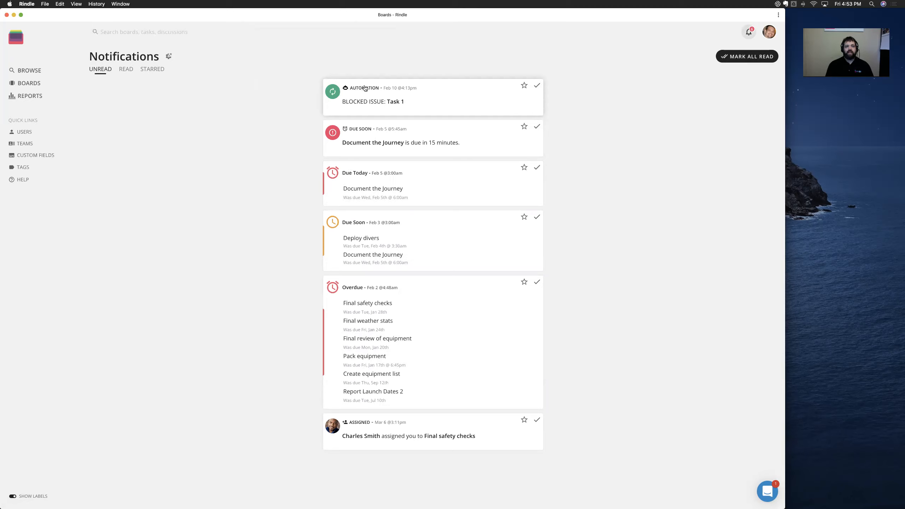
click(537, 86)
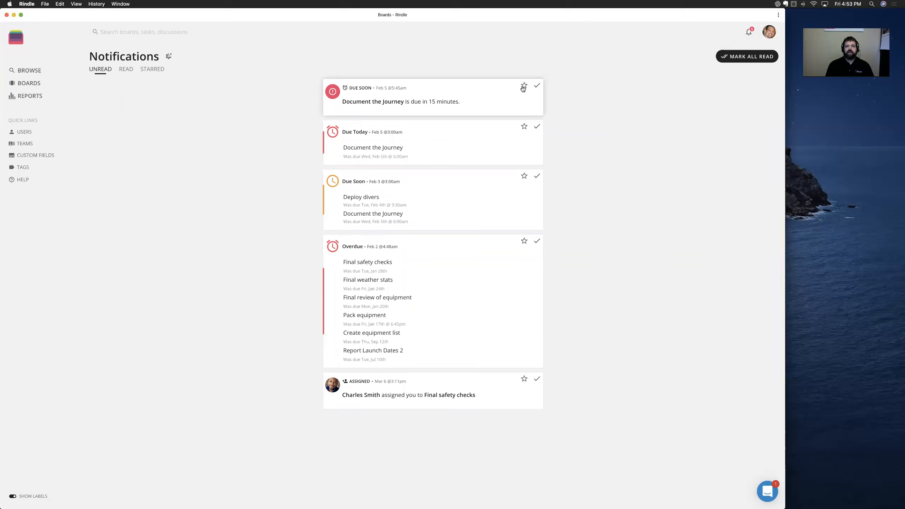
click(536, 86)
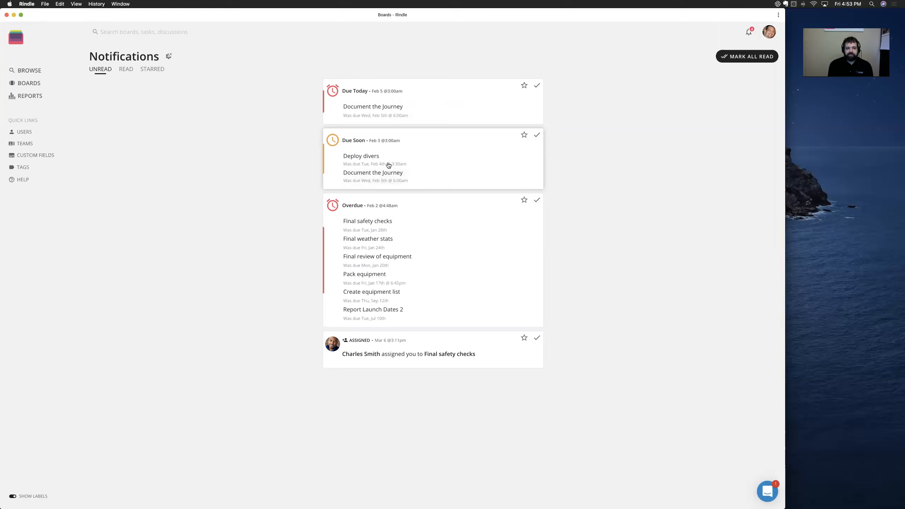
- Look through the read and starred notifications and return to the unread ones
click(123, 71)
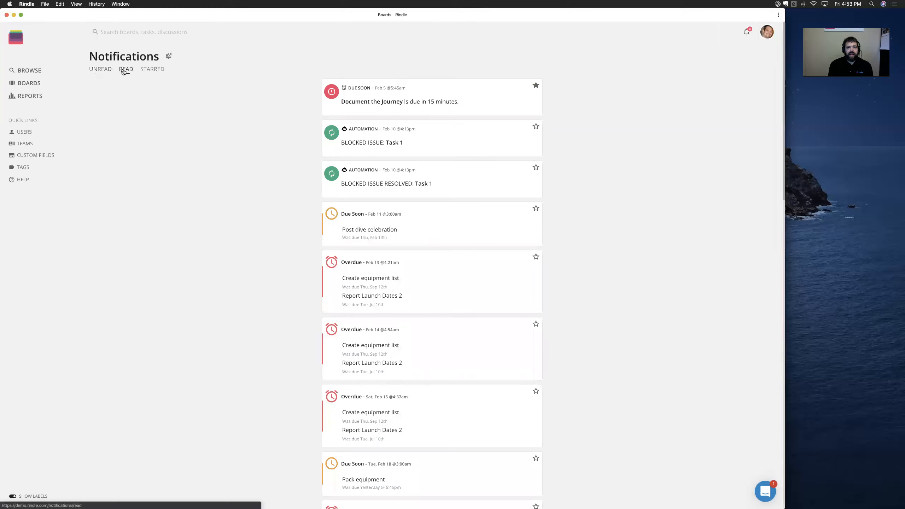
click(148, 72)
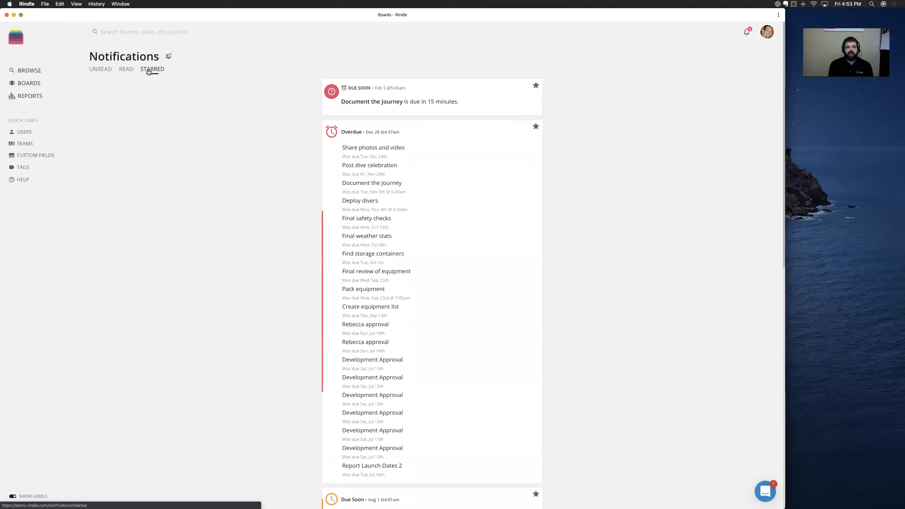
click(103, 70)
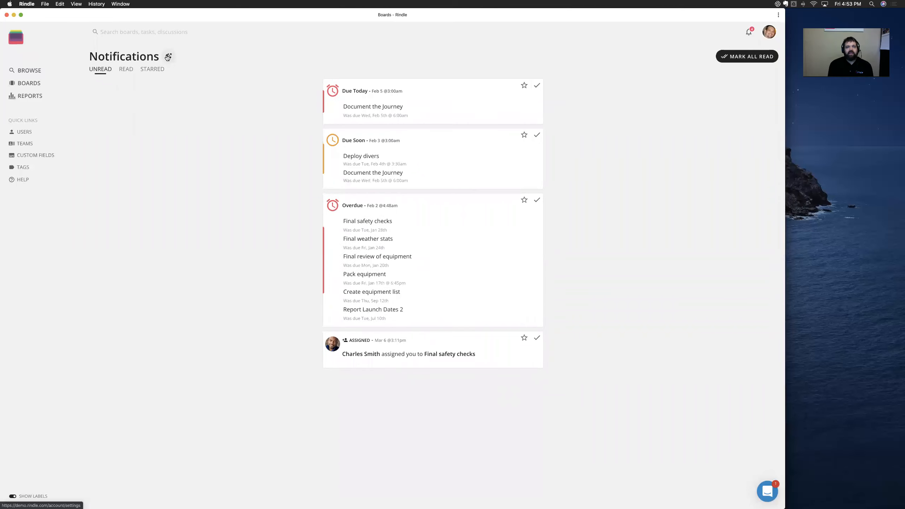
- Open the notification settings and review the summary email, task, board and discussion notification options
click(168, 57)
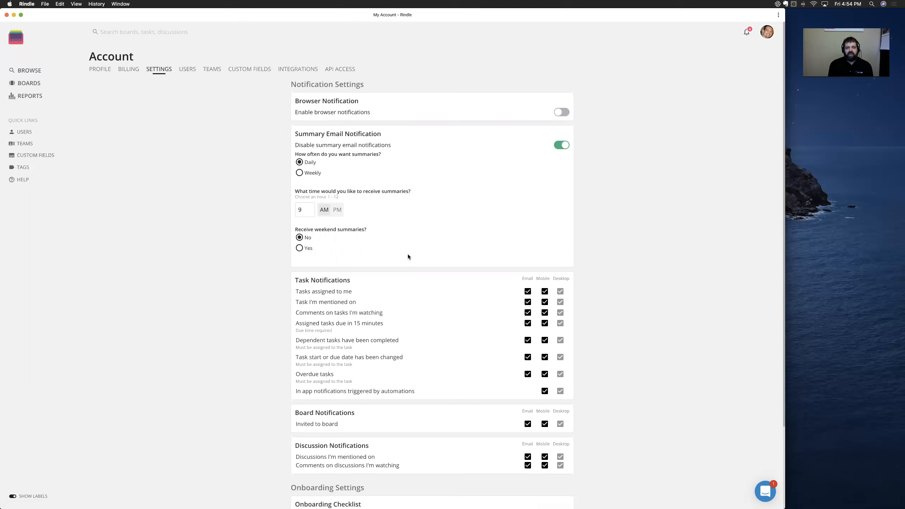
scroll(407, 254, down, 3)
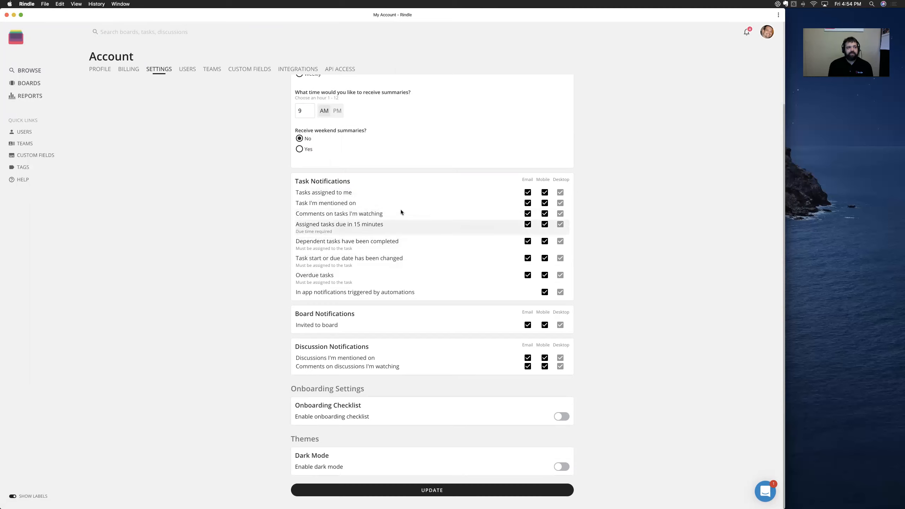
- Browse the incomplete tasks under the Assigned to me saved search and check the list of saved searches
click(27, 84)
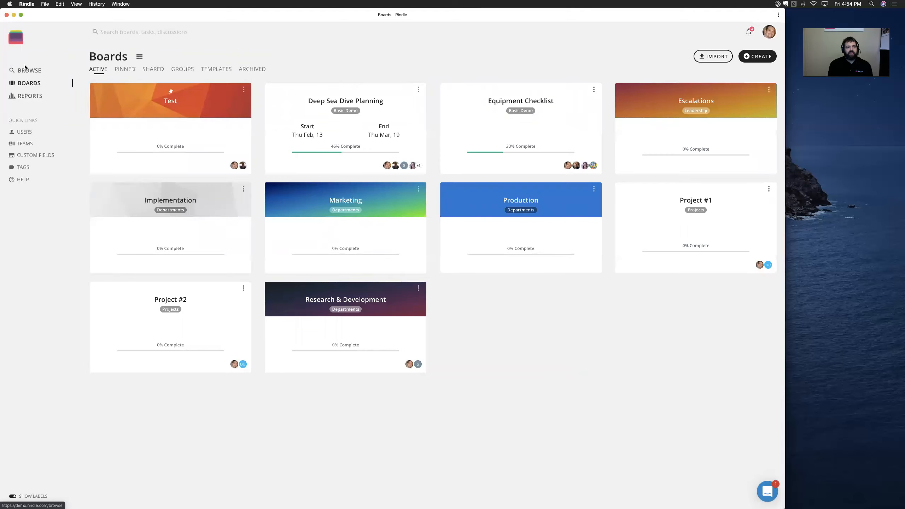
click(26, 71)
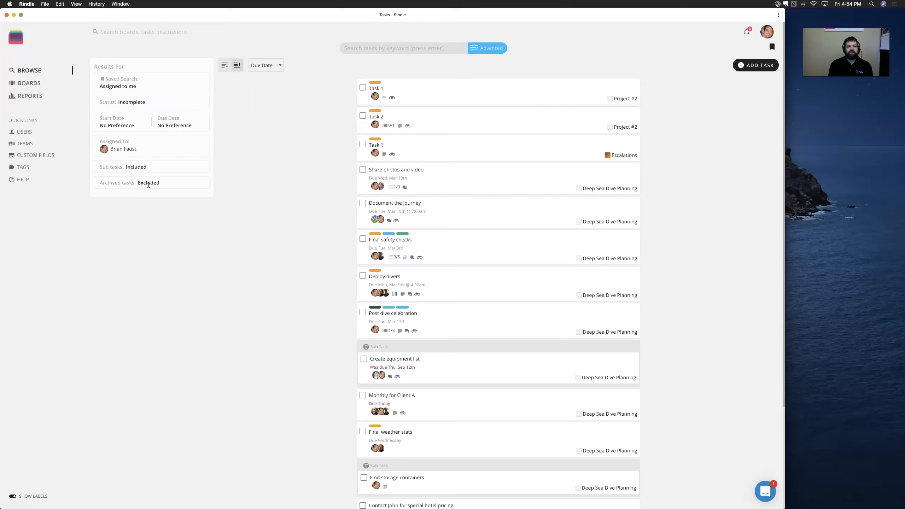
scroll(195, 164, down, 1)
scroll(197, 166, down, 1)
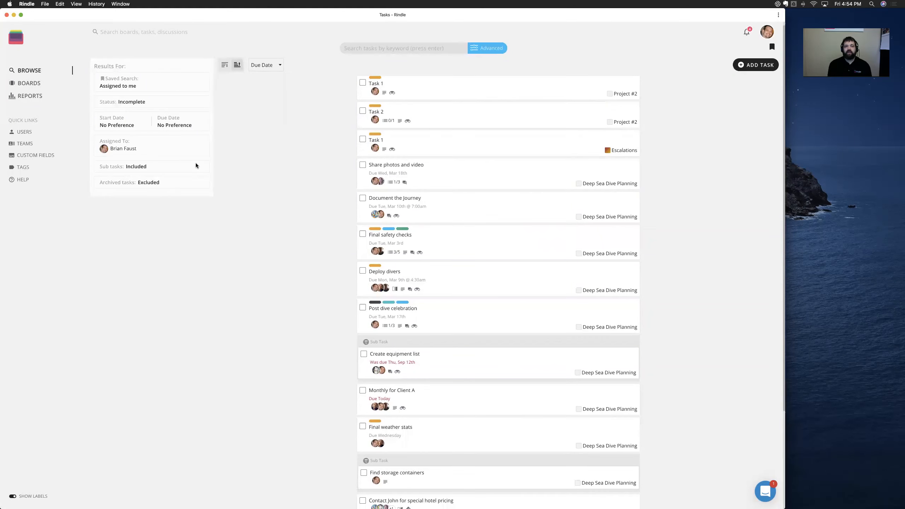
click(772, 47)
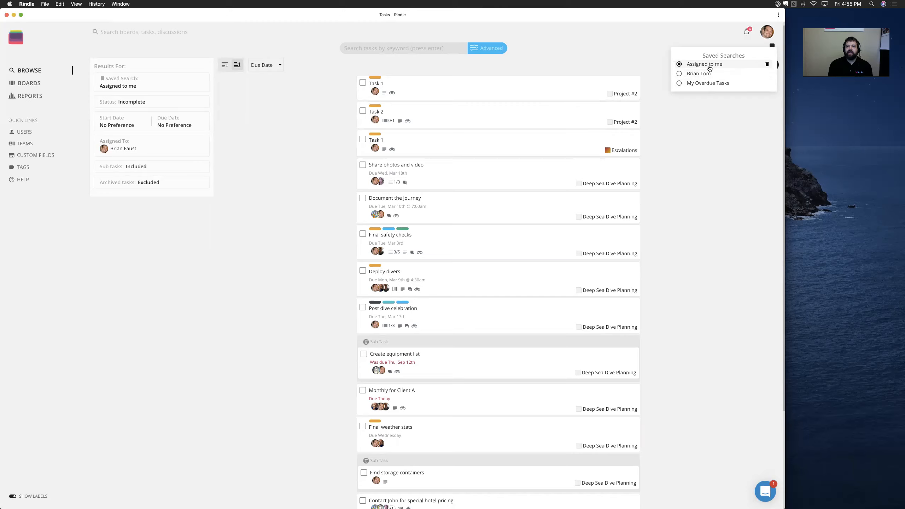
click(676, 38)
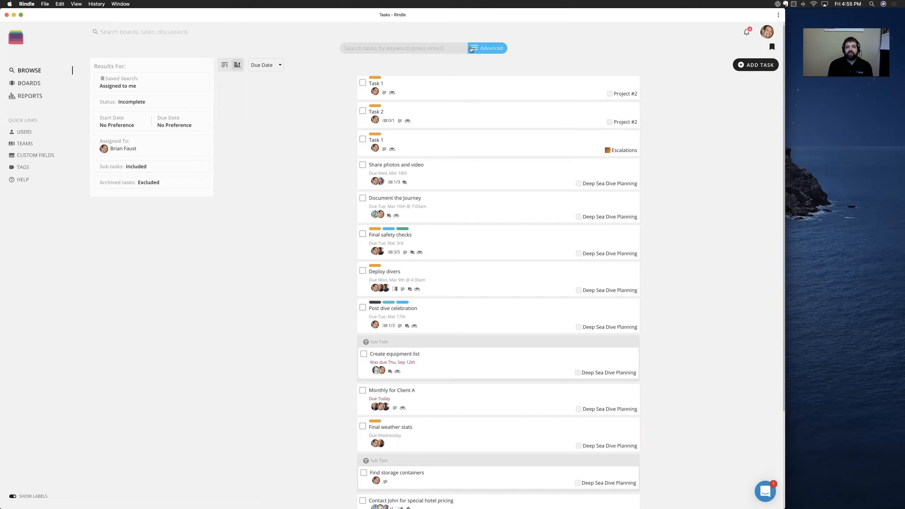
- Look at the recent task keyword searches, review the advanced search filters and close them without applying changes
click(435, 45)
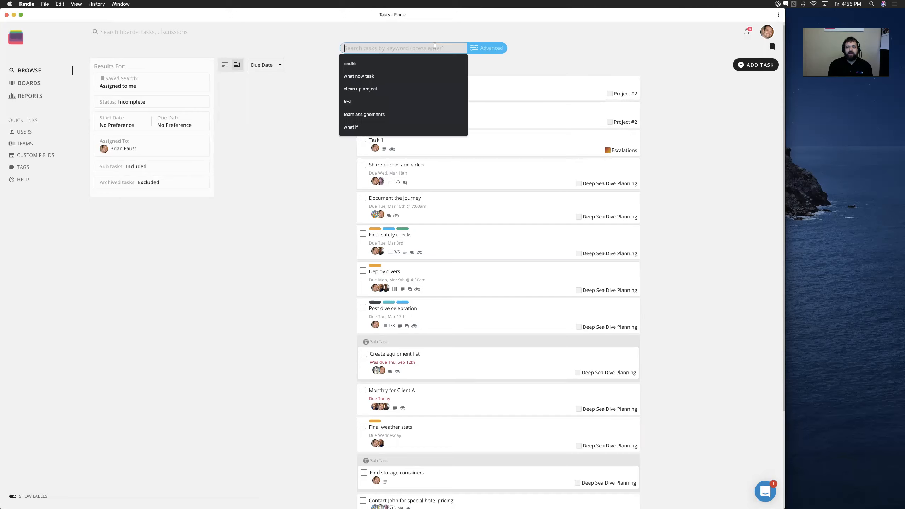
click(483, 49)
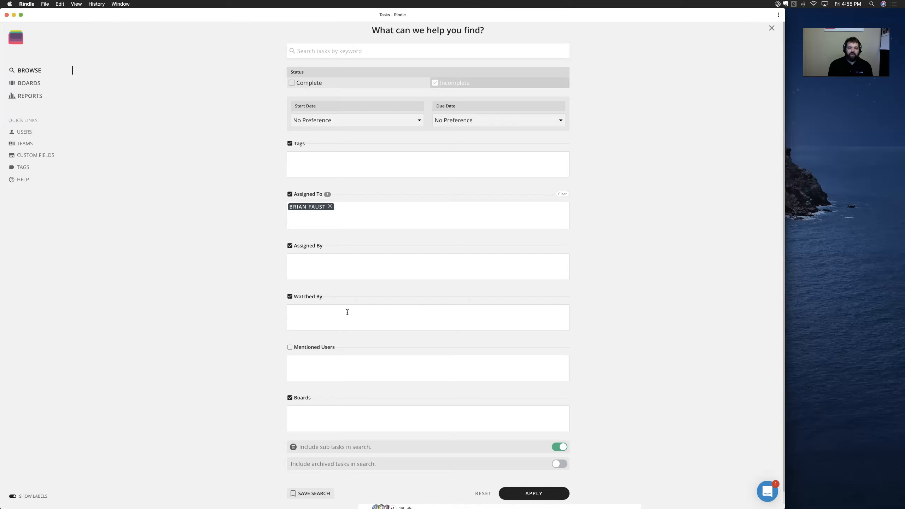
scroll(357, 364, down, 1)
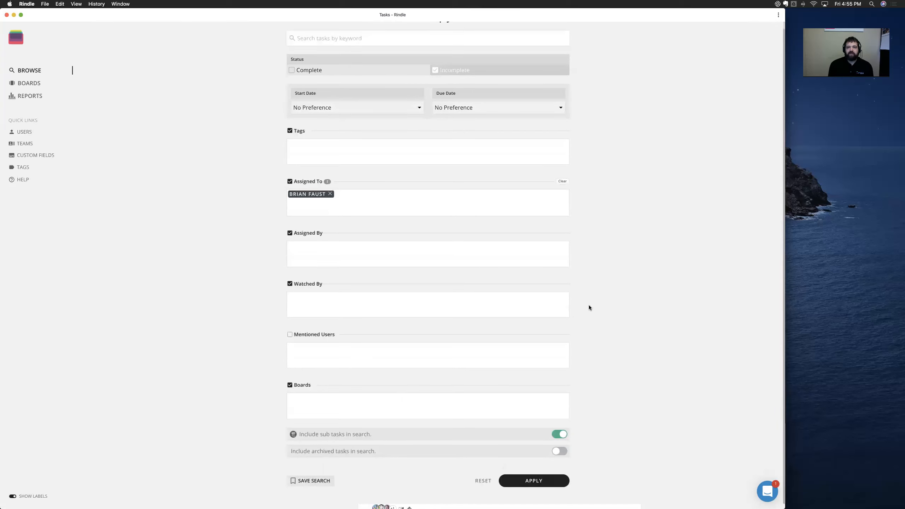
scroll(570, 312, up, 1)
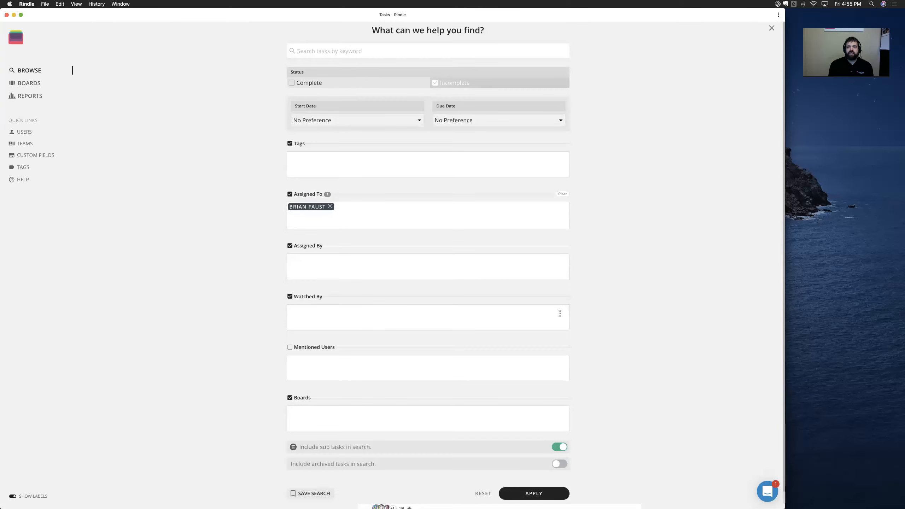
click(771, 29)
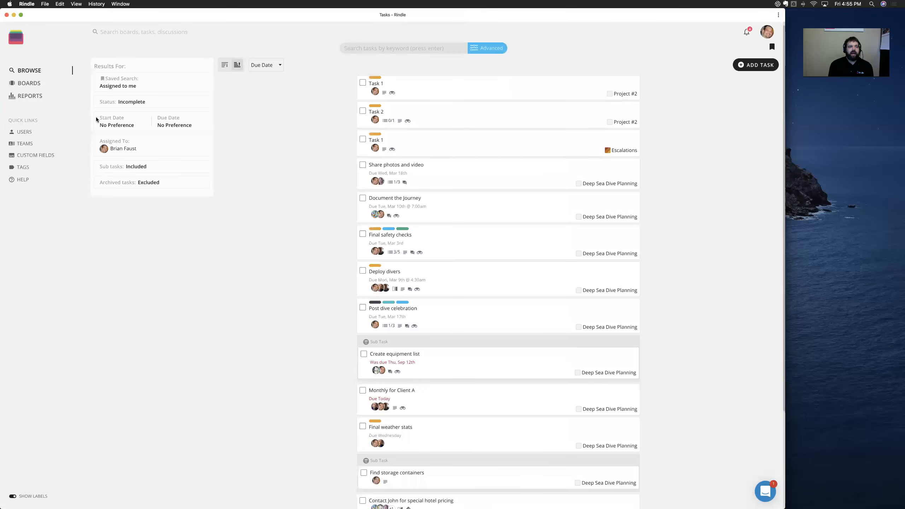
- Open the reports overview for all boards and examine the task trend, Active Users and Top Lists charts
click(28, 95)
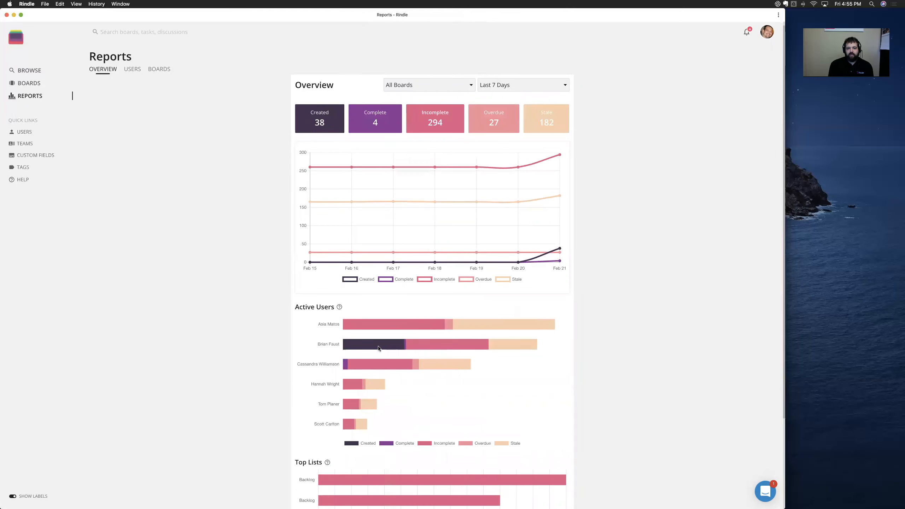
scroll(383, 357, down, 3)
scroll(384, 357, up, 2)
scroll(383, 356, up, 2)
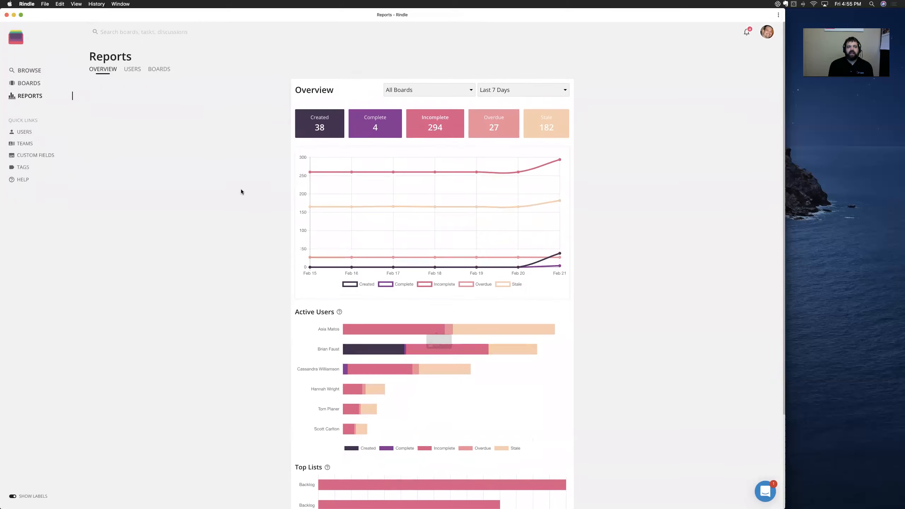
- View the user report for the second listed user and check its available date ranges
click(133, 70)
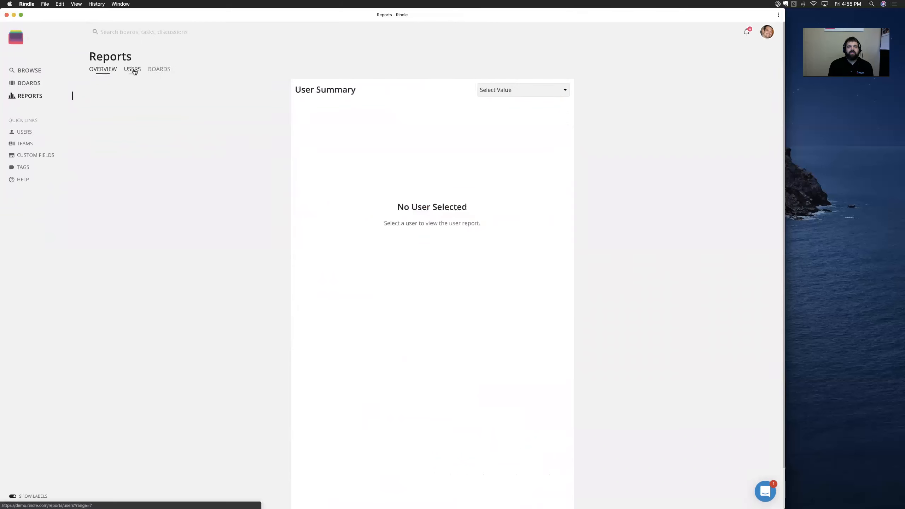
click(501, 89)
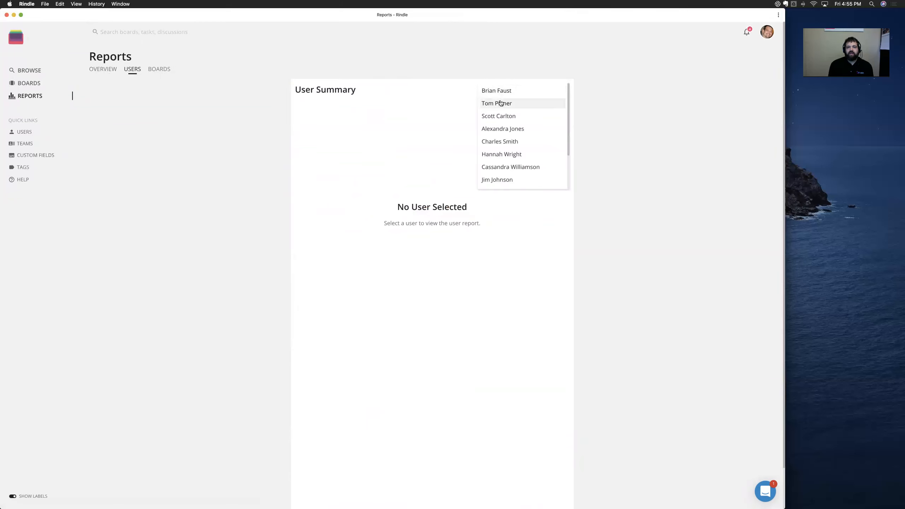
click(499, 101)
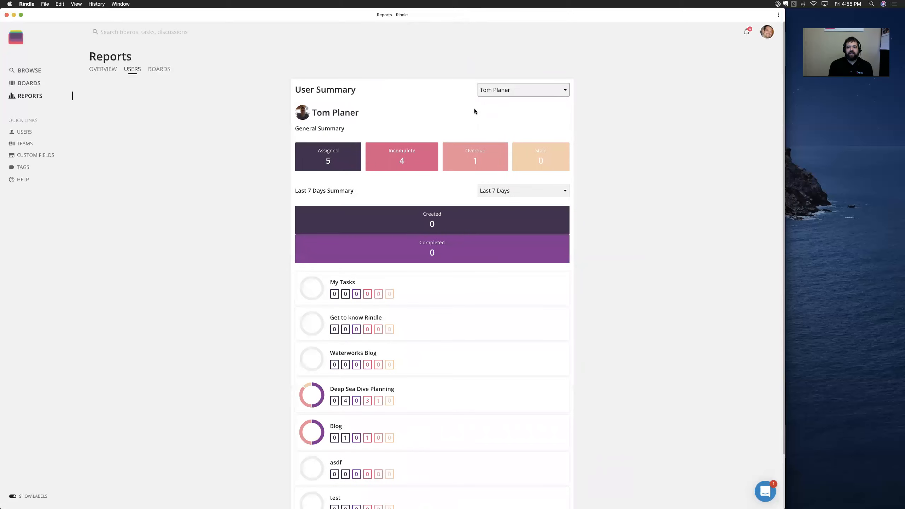
click(496, 195)
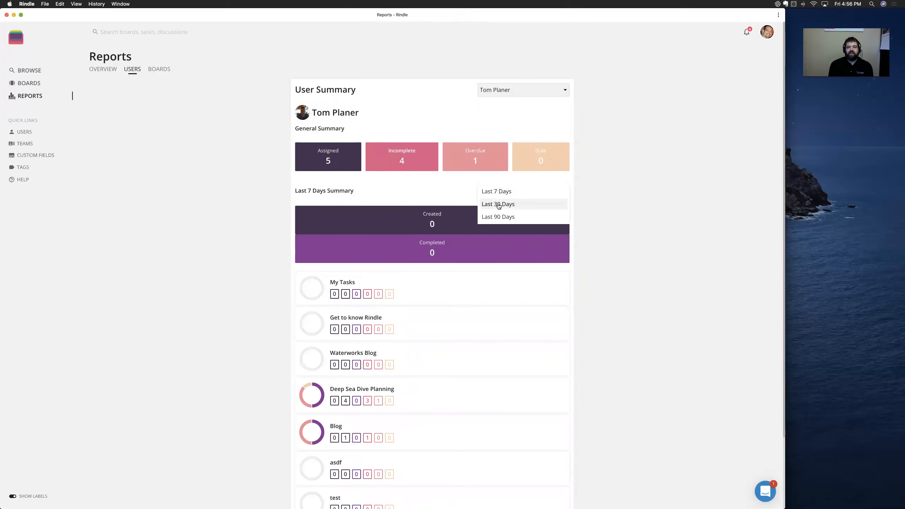
click(347, 78)
- View the board report for Project #1 and check its available date ranges
click(168, 69)
click(458, 92)
scroll(440, 141, down, 5)
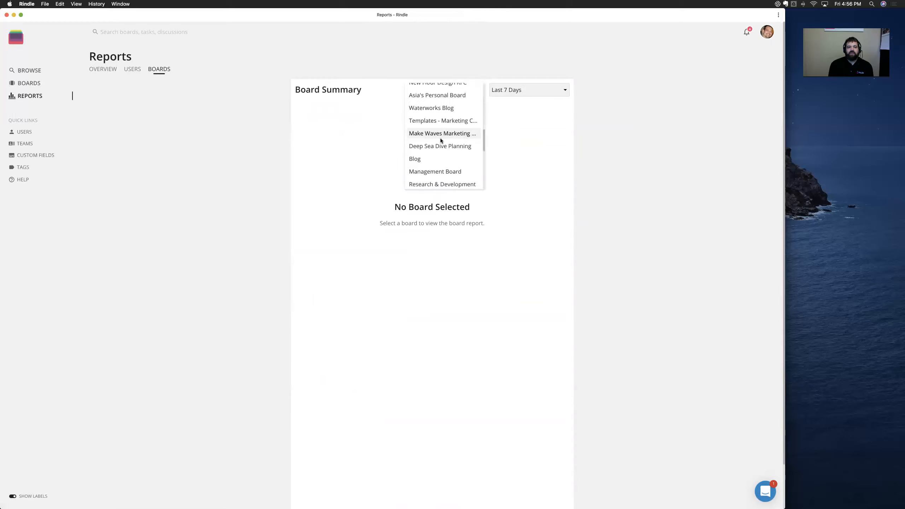
scroll(441, 140, down, 4)
click(434, 139)
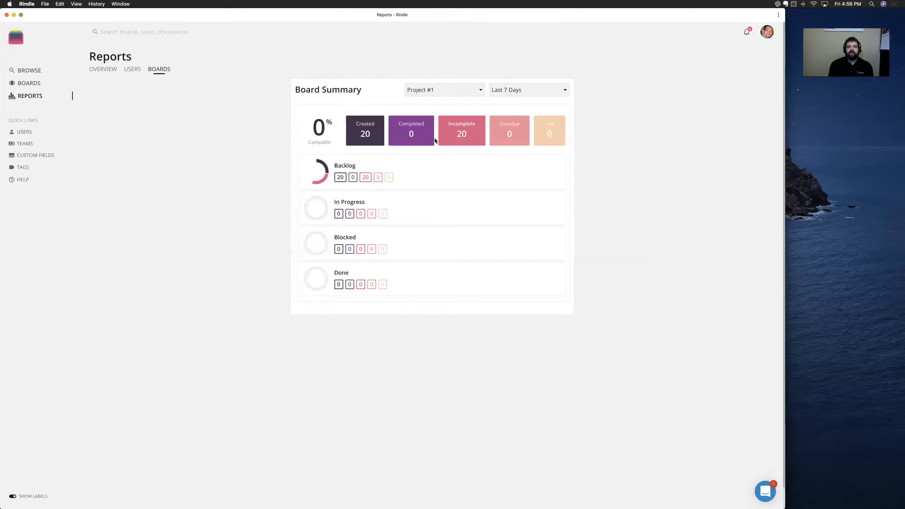
click(499, 93)
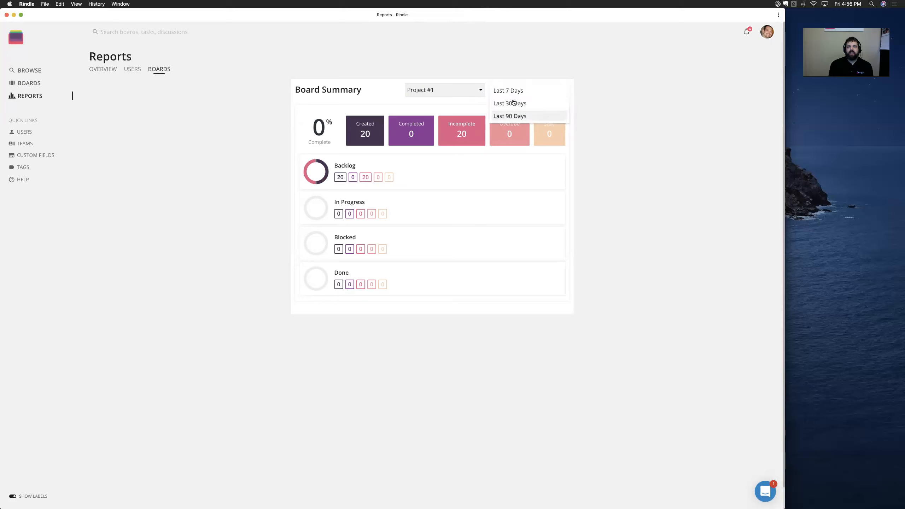
click(519, 72)
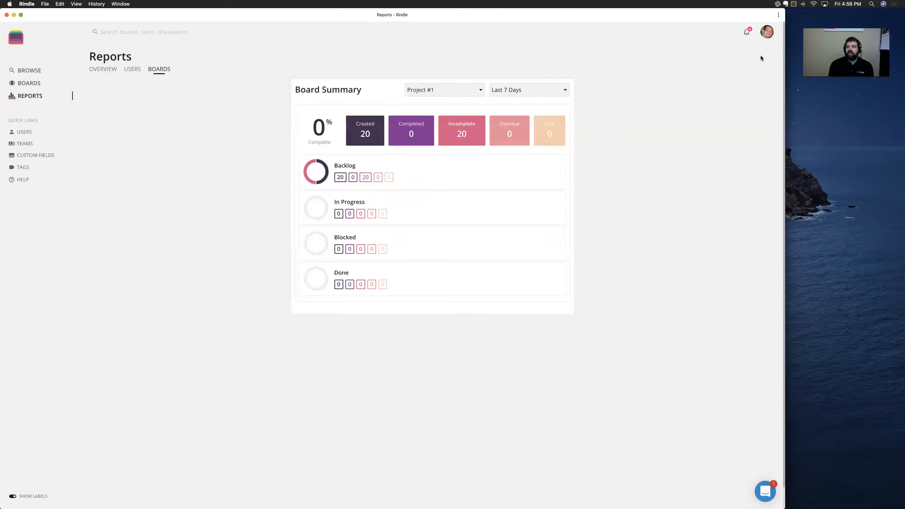
- Open the account settings and look through the profile and billing pages
click(766, 36)
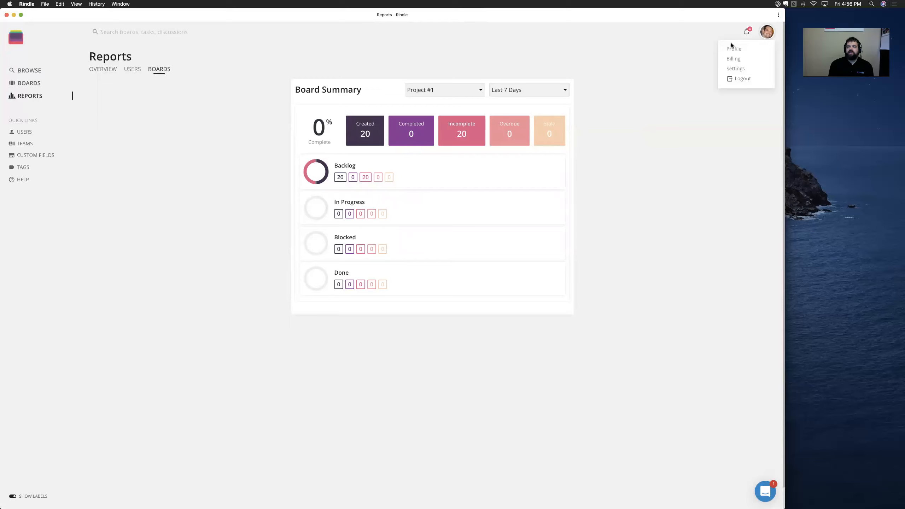
click(739, 69)
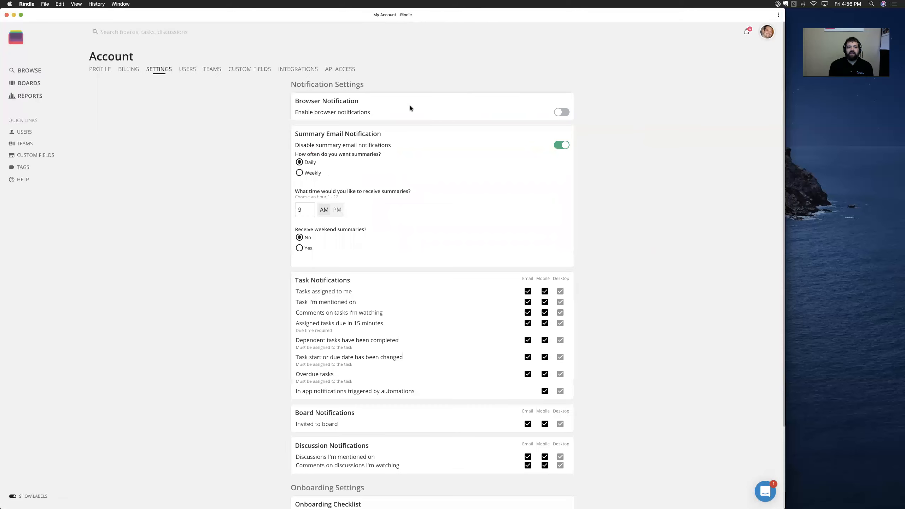
click(106, 72)
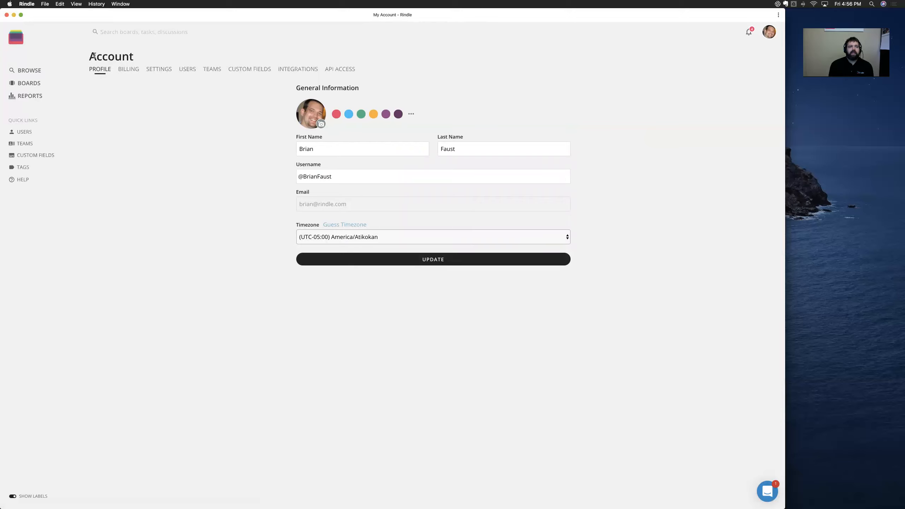
click(129, 70)
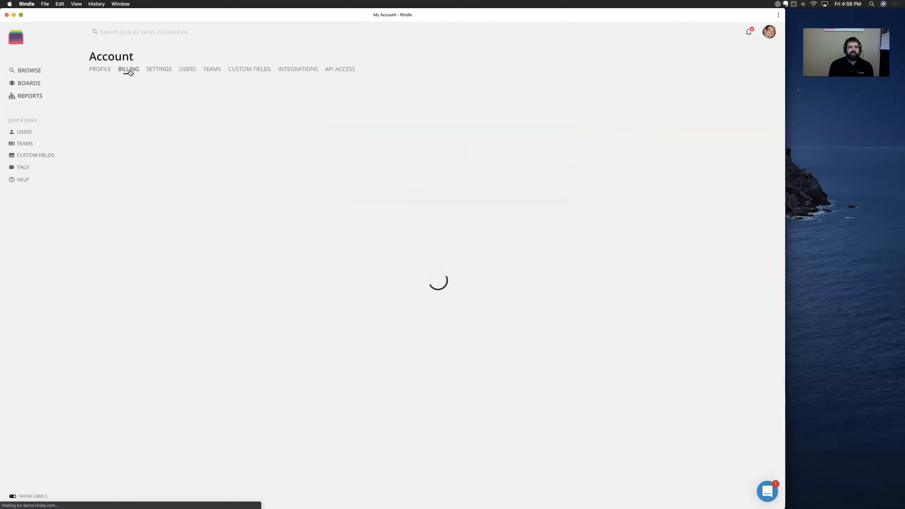
- Review the notification and theme settings, and switch dark mode on and back off
click(163, 72)
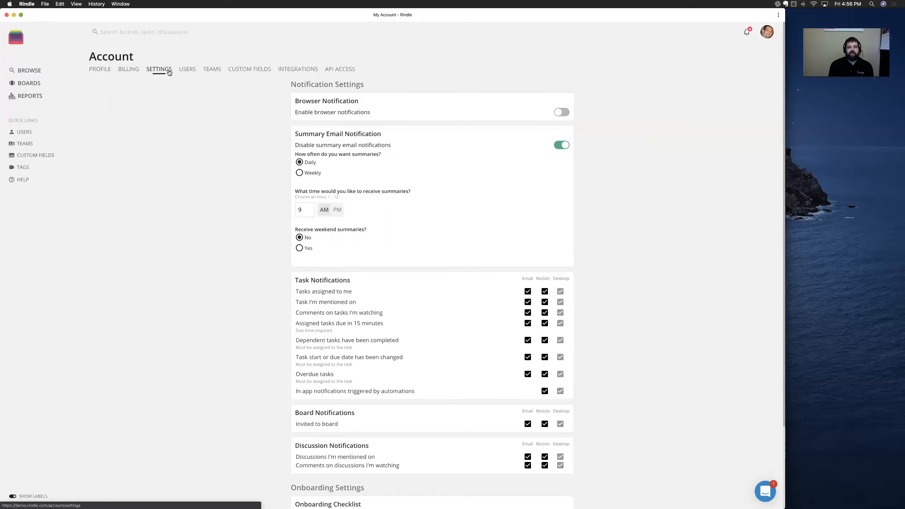
scroll(428, 193, down, 3)
scroll(426, 196, up, 3)
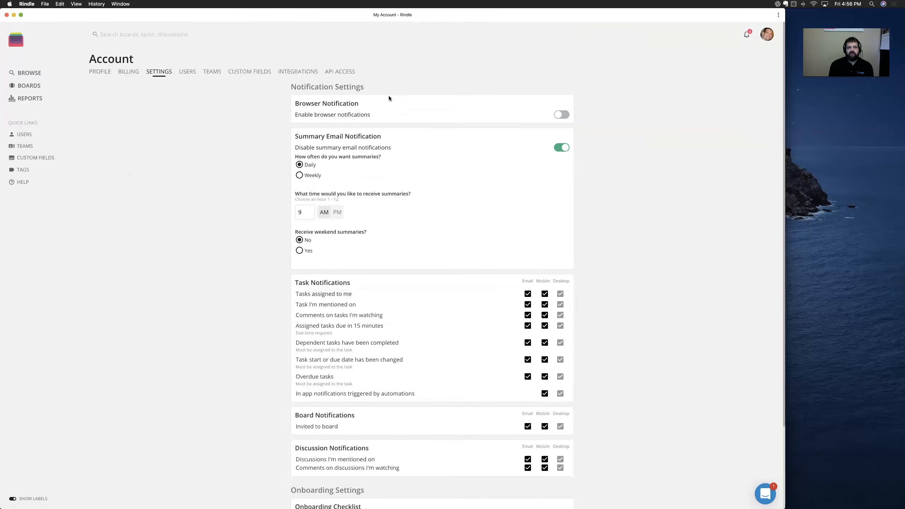
scroll(460, 210, down, 3)
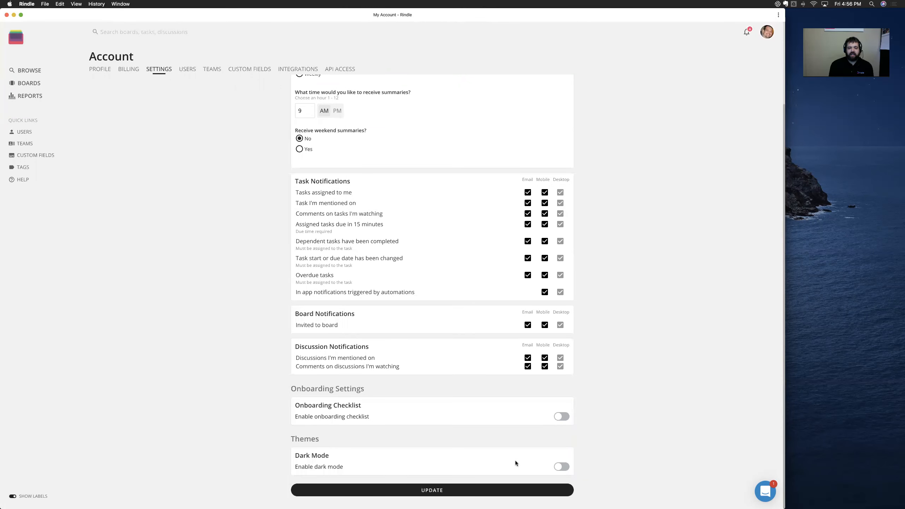
click(561, 466)
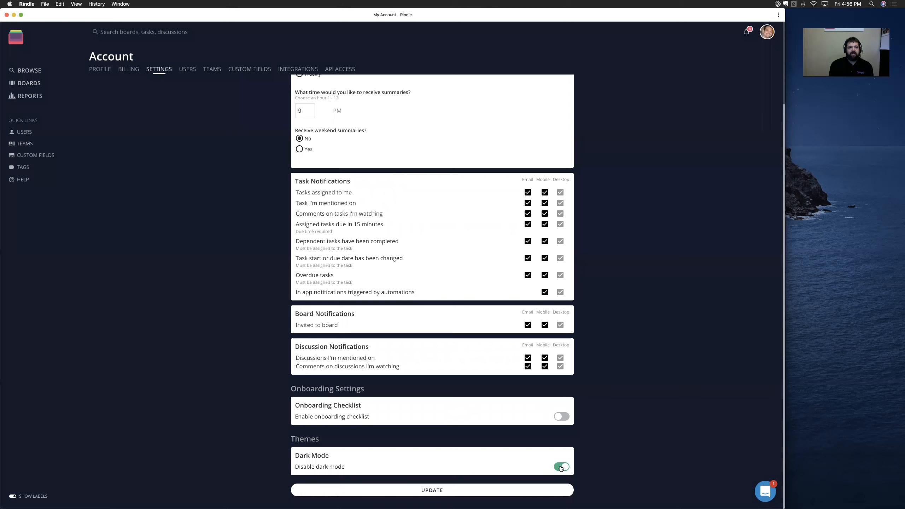
click(562, 467)
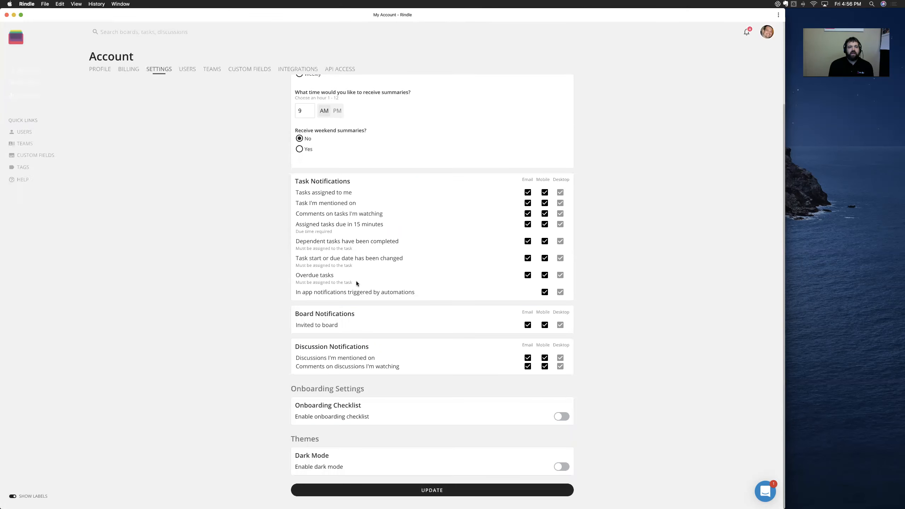
- In the account's users, open a Standard User's details, review the global roles, feature permissions and teams, and close them
click(189, 71)
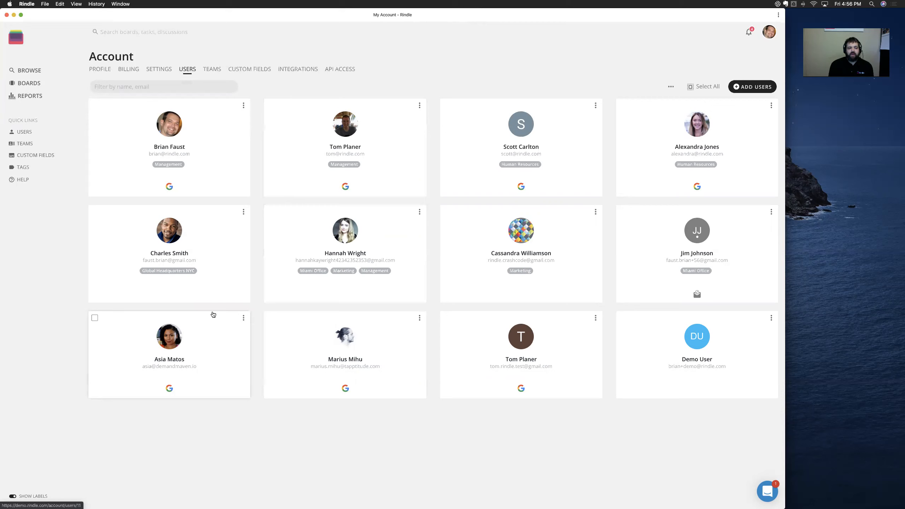
click(213, 286)
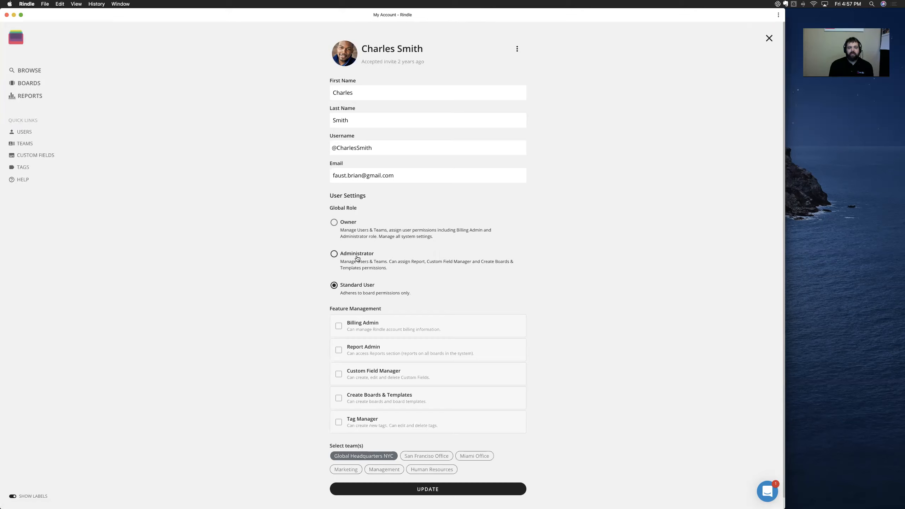
scroll(363, 289, down, 1)
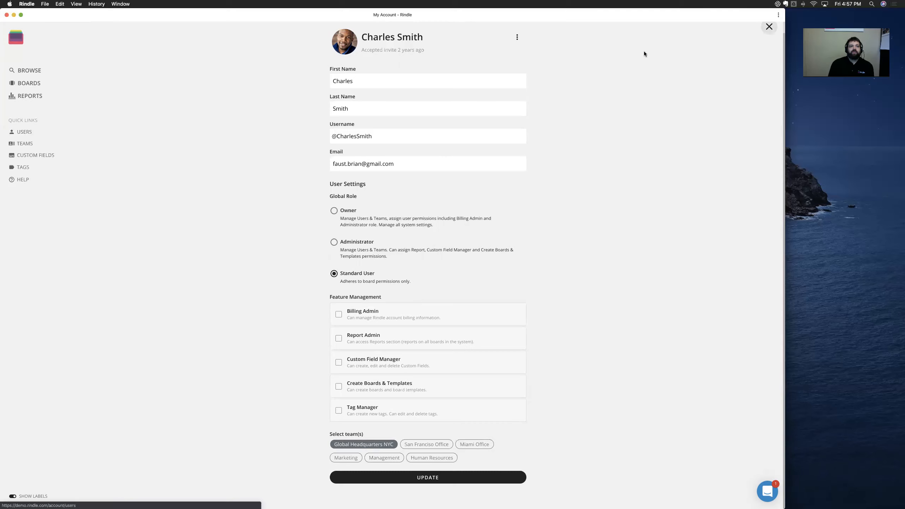
key(Escape)
- Look through the account's teams and its list of custom fields
click(212, 69)
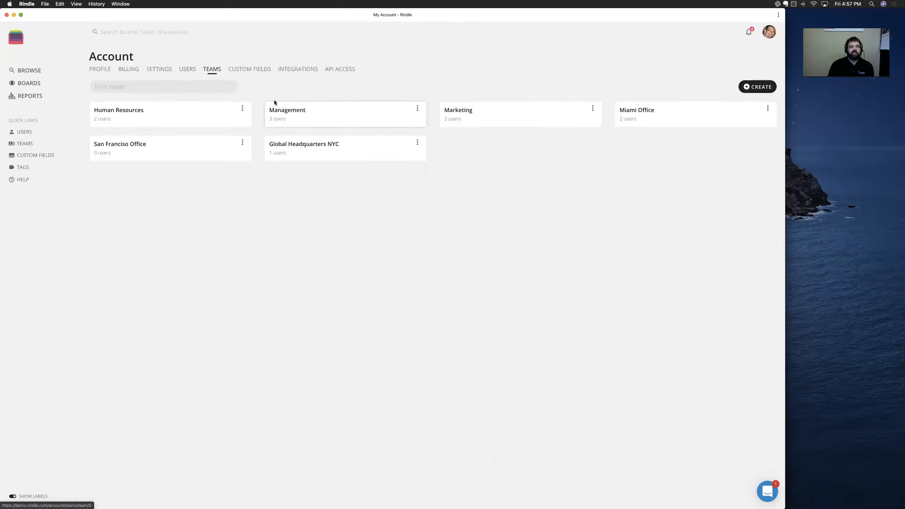
click(256, 68)
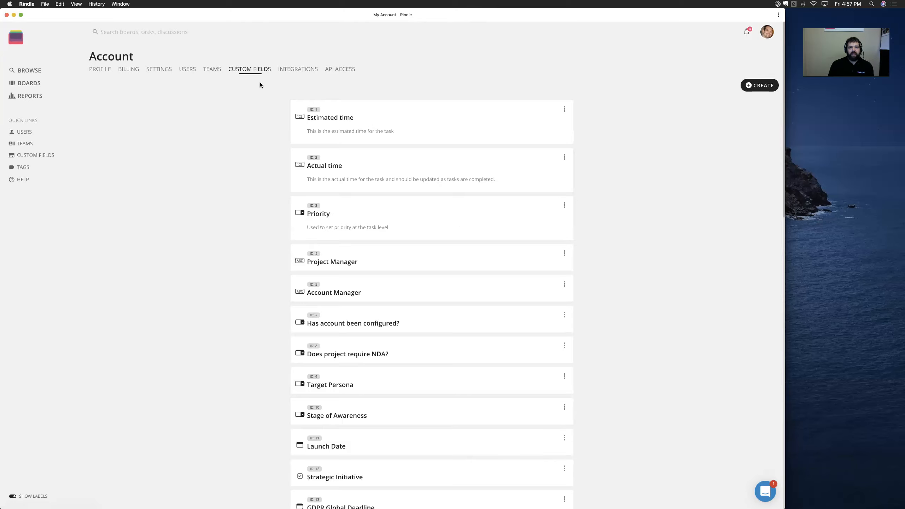
scroll(435, 145, down, 1)
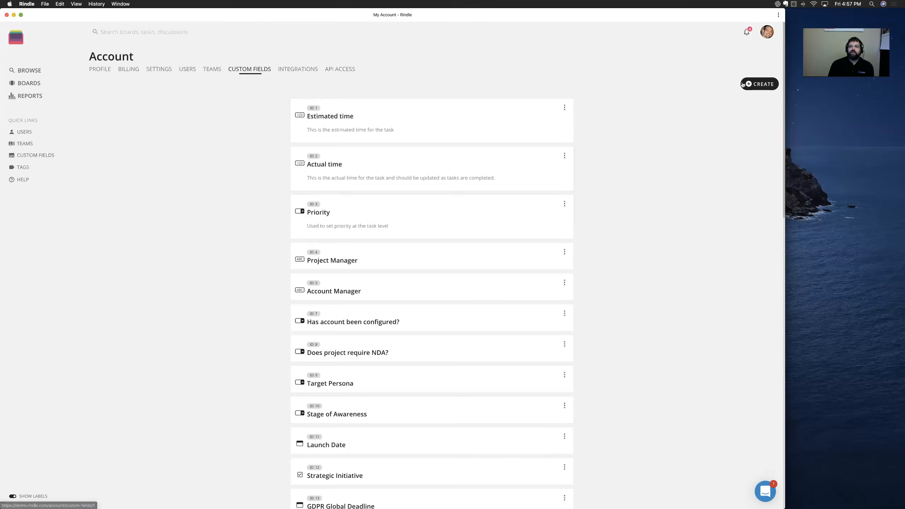
- Start a new account custom field and set its display type to Checkboxes
click(751, 84)
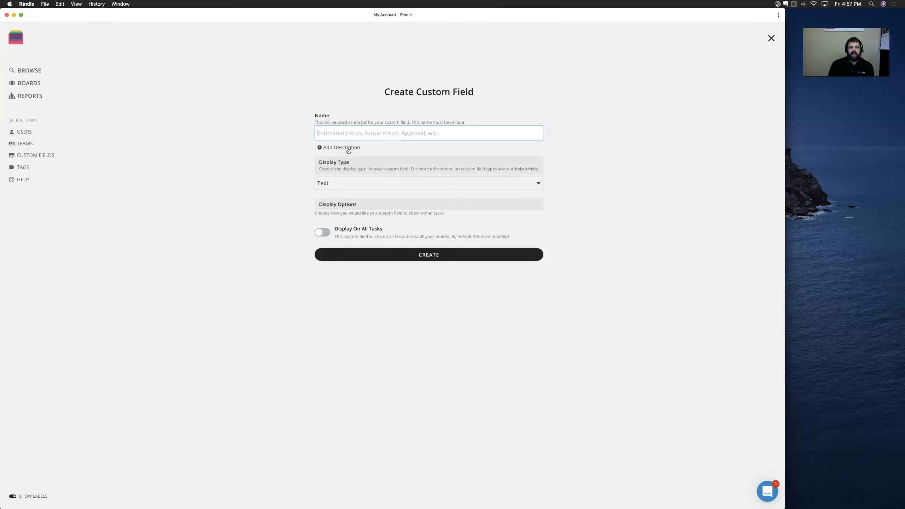
click(342, 185)
click(342, 186)
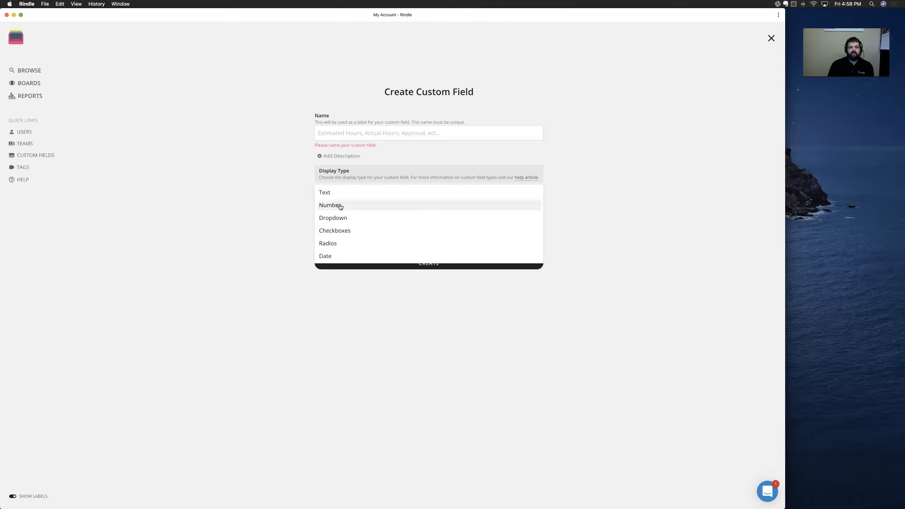
click(339, 231)
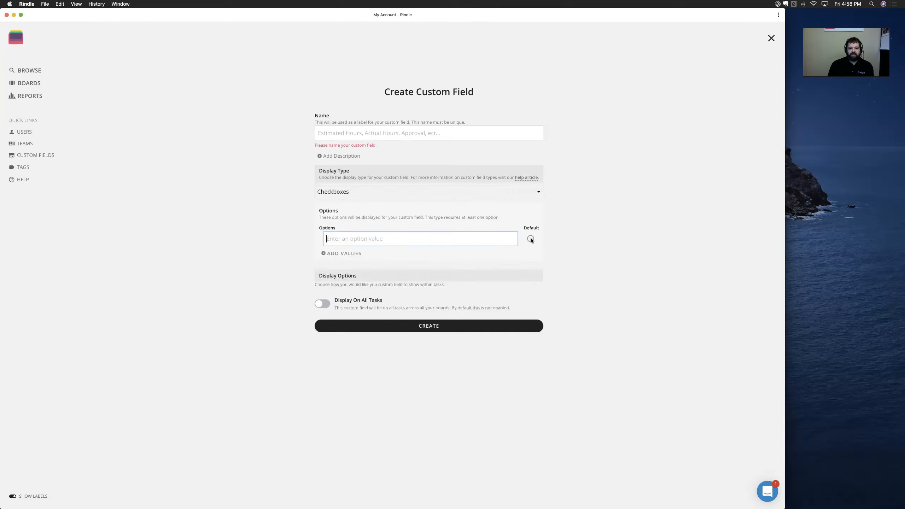
- Add a second option row to the checkbox field and enter 1 and 2 as the option values
click(336, 253)
click(336, 238)
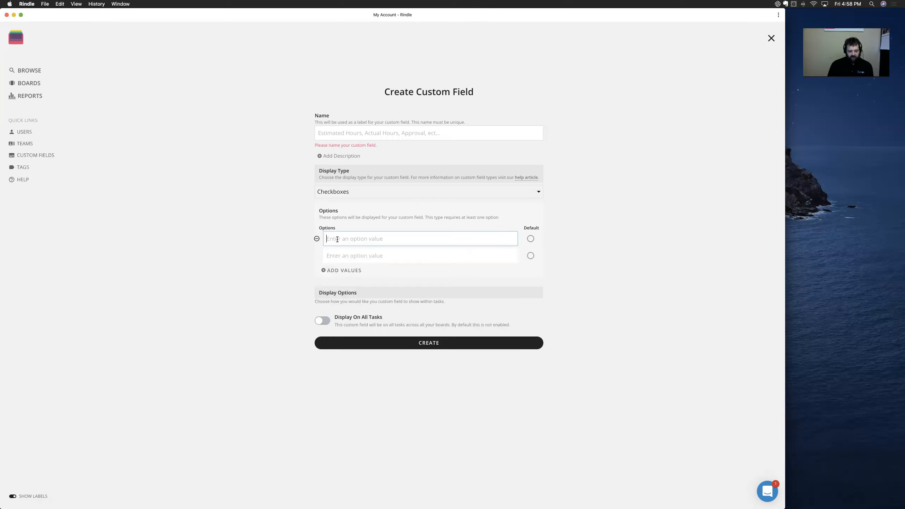
text(1)
click(334, 255)
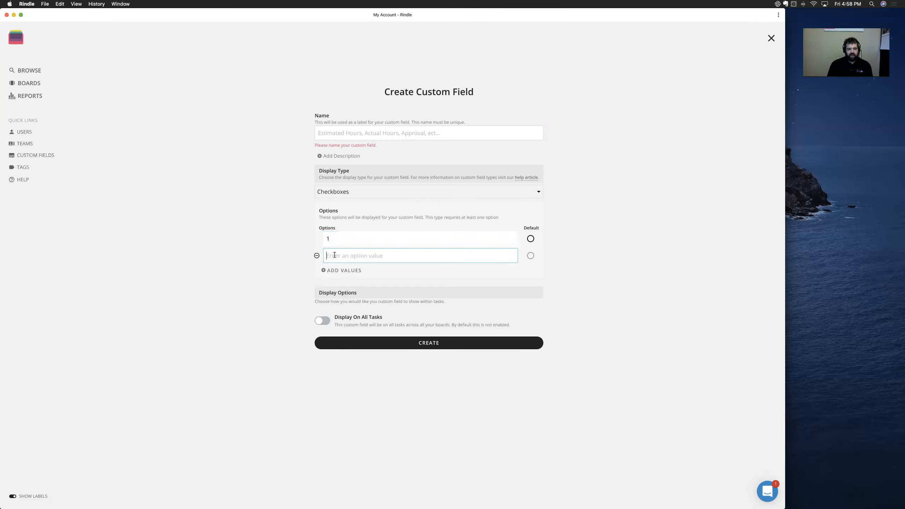
text(2)
- Switch the default marker for option 1 on and back off, and close the custom field form without creating it
click(530, 238)
click(530, 238)
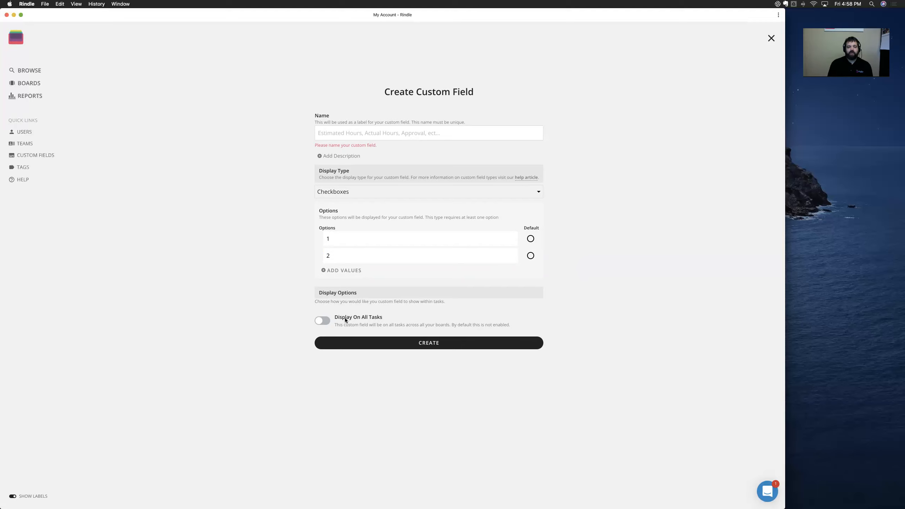
click(770, 39)
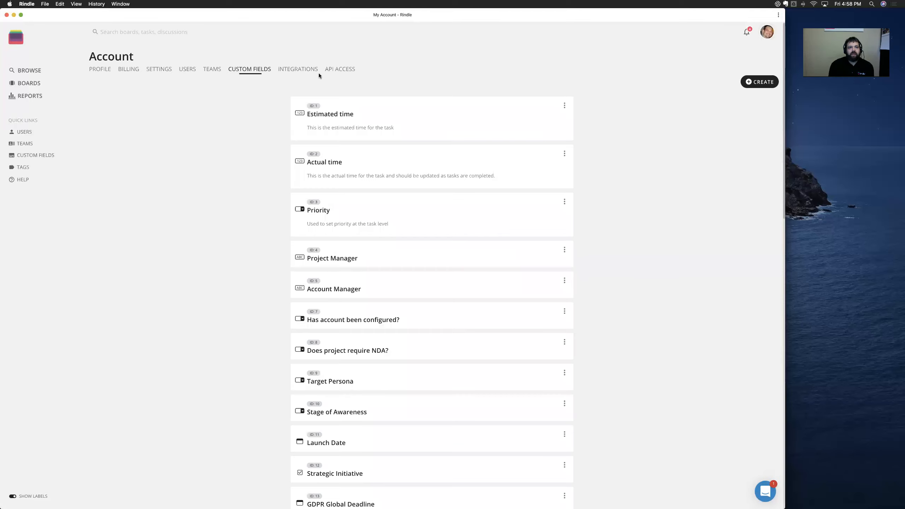
- Look through the account's integration add-ons and return to the active boards overview
click(306, 70)
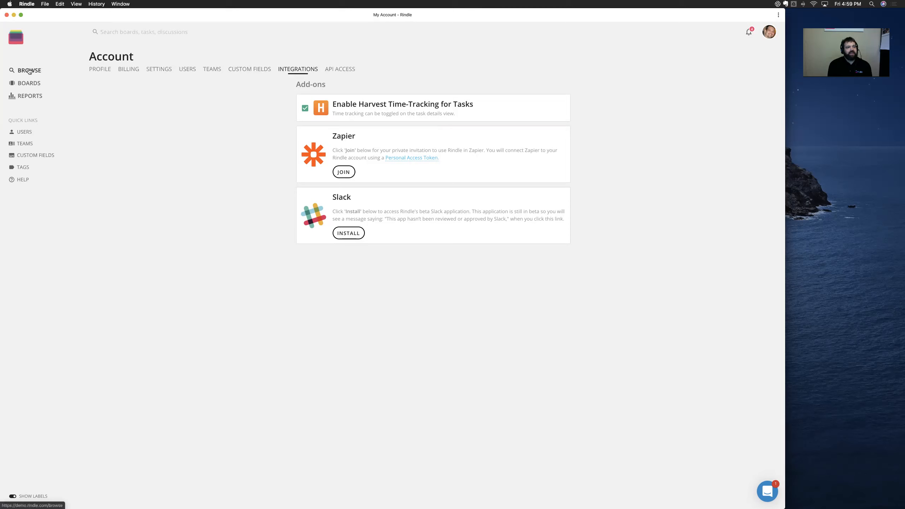
click(27, 84)
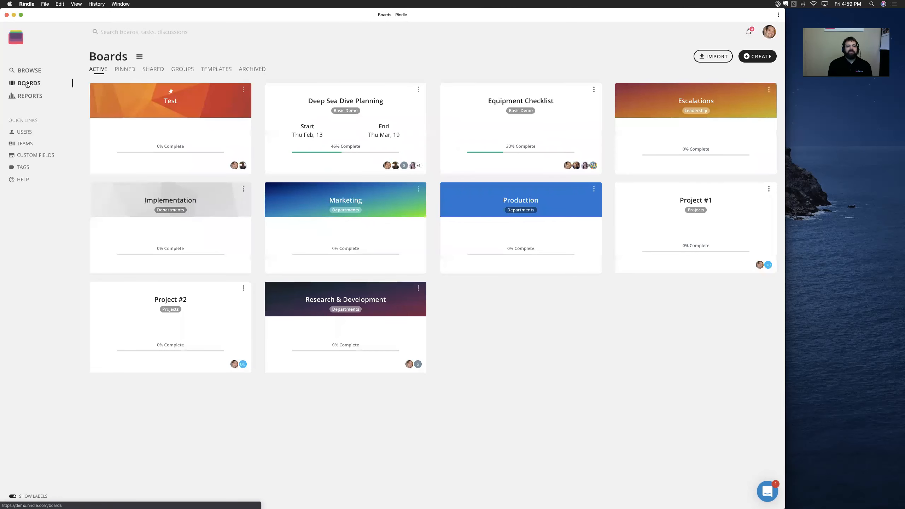